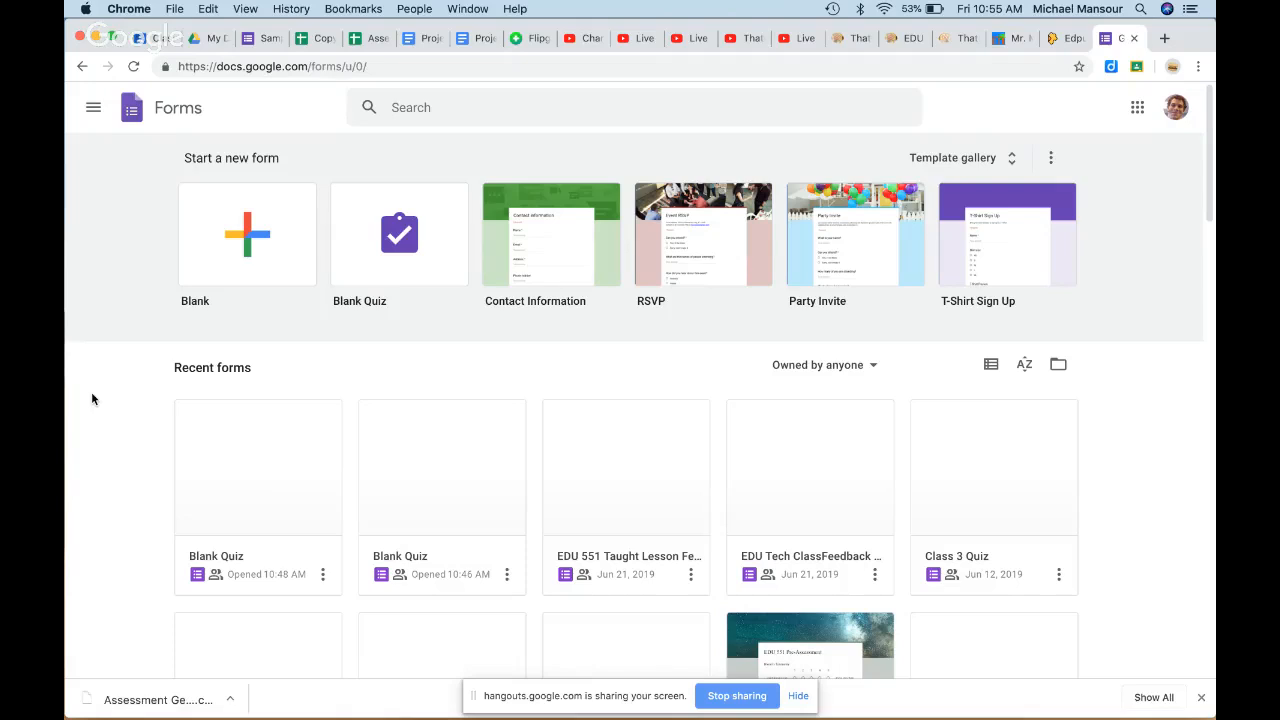
# Step: Switch to Google Drive and create a new Google Form there from the Blank Quiz template
pyautogui.click(205, 40)
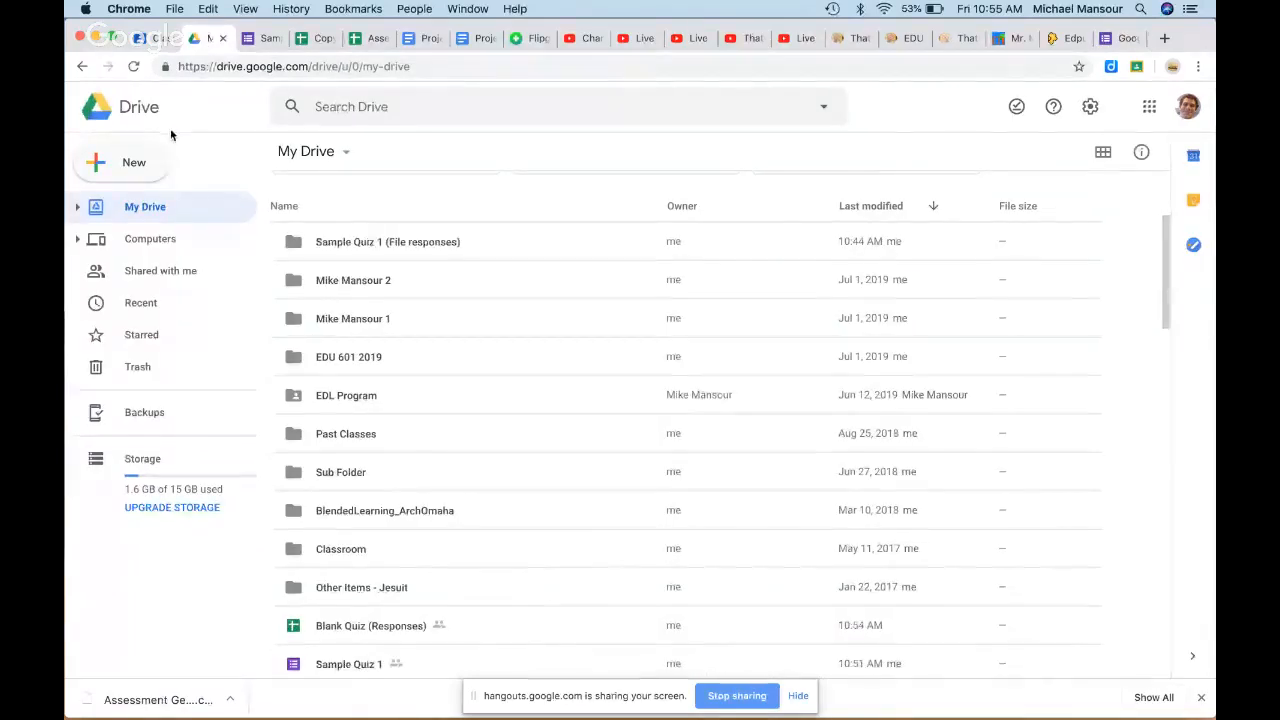
pyautogui.click(125, 166)
pyautogui.moveTo(275, 356)
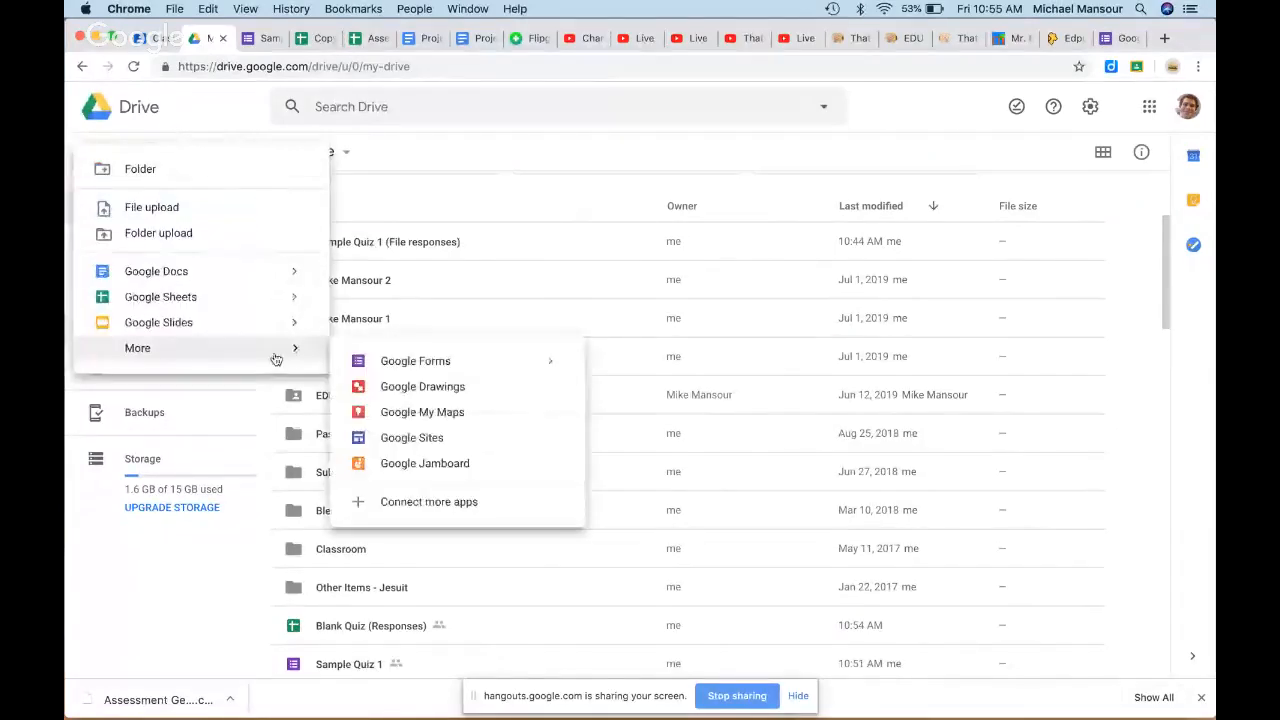
pyautogui.moveTo(568, 362)
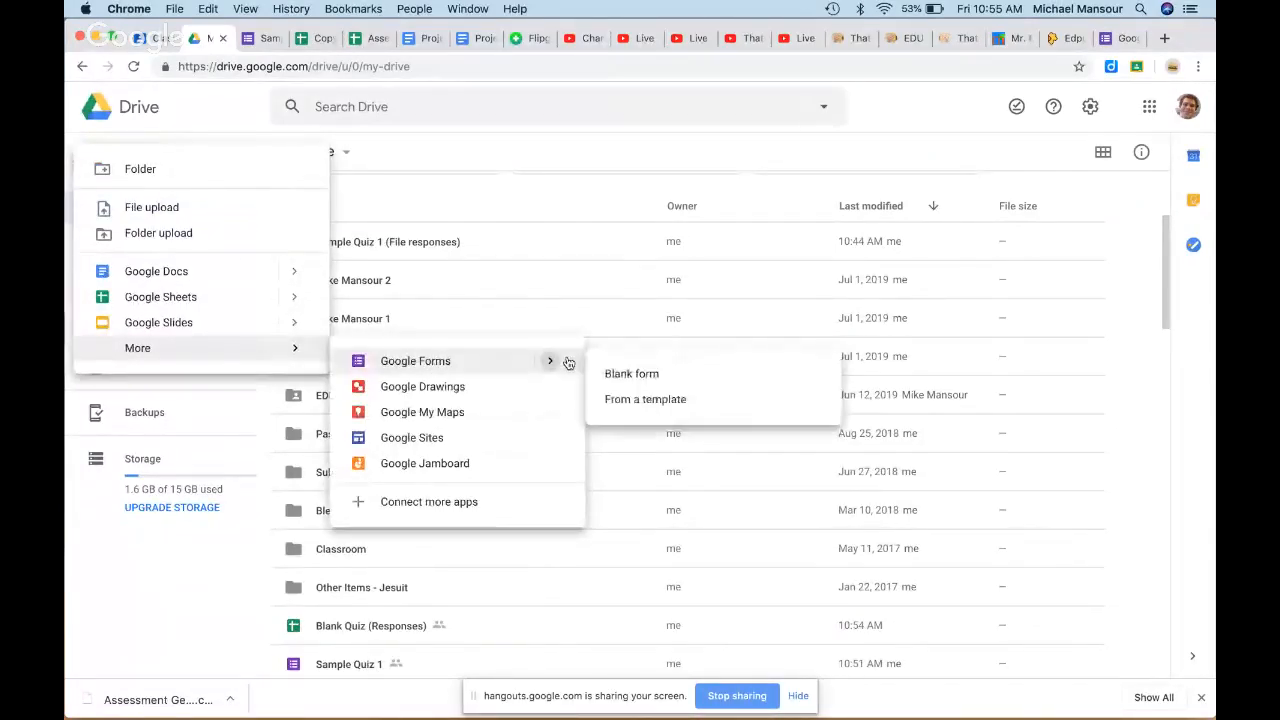
pyautogui.click(624, 402)
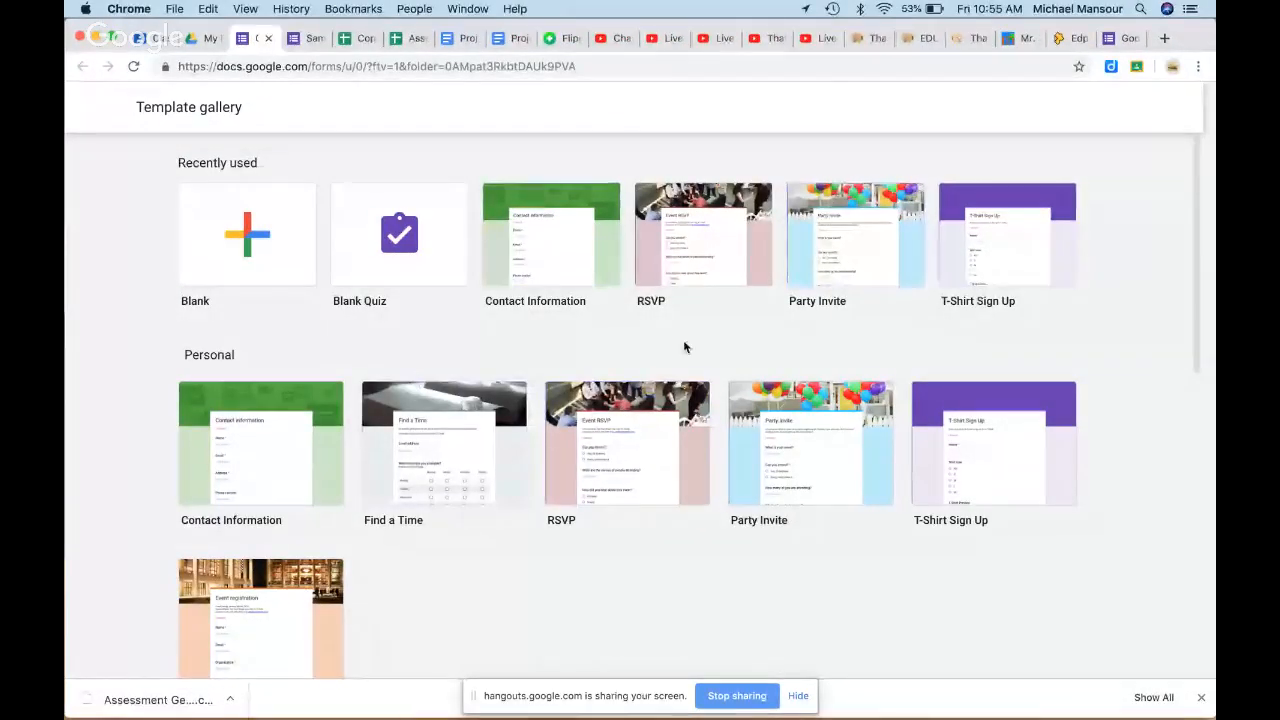
pyautogui.click(395, 221)
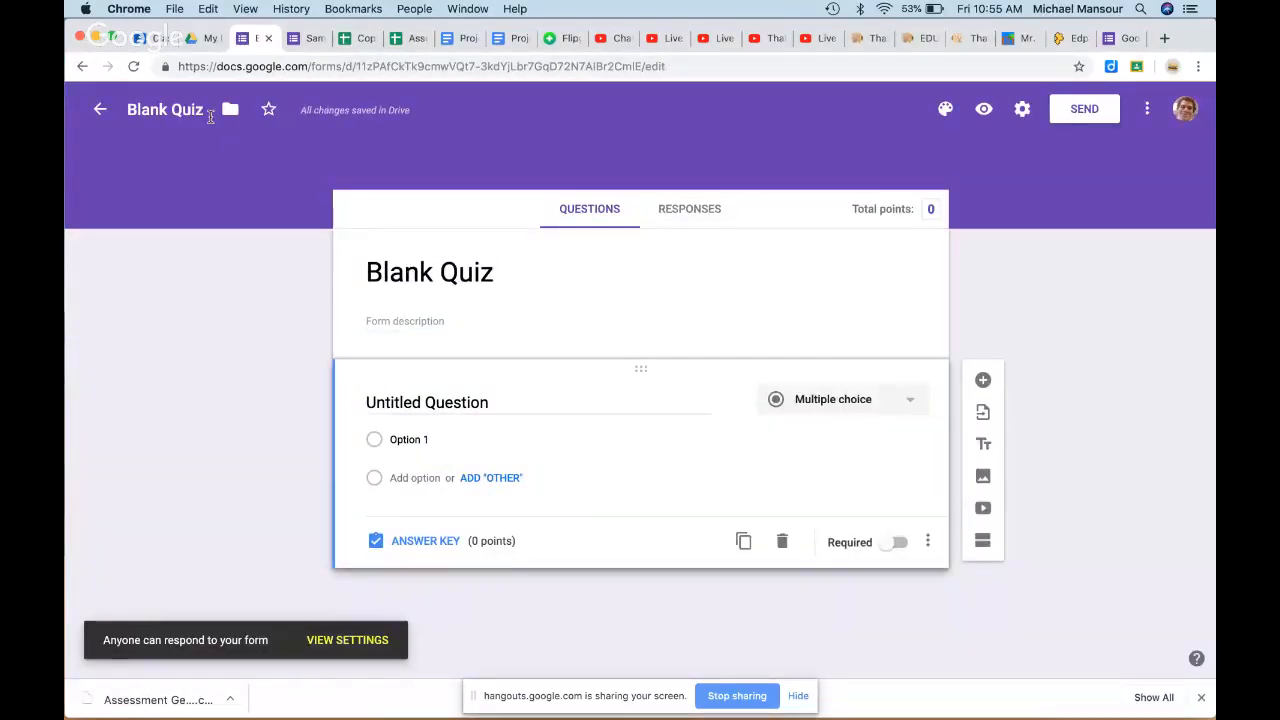
# Step: Name both the form file and the quiz heading "Sample Quiz 2"
pyautogui.doubleClick(190, 112)
pyautogui.tripleClick(190, 113)
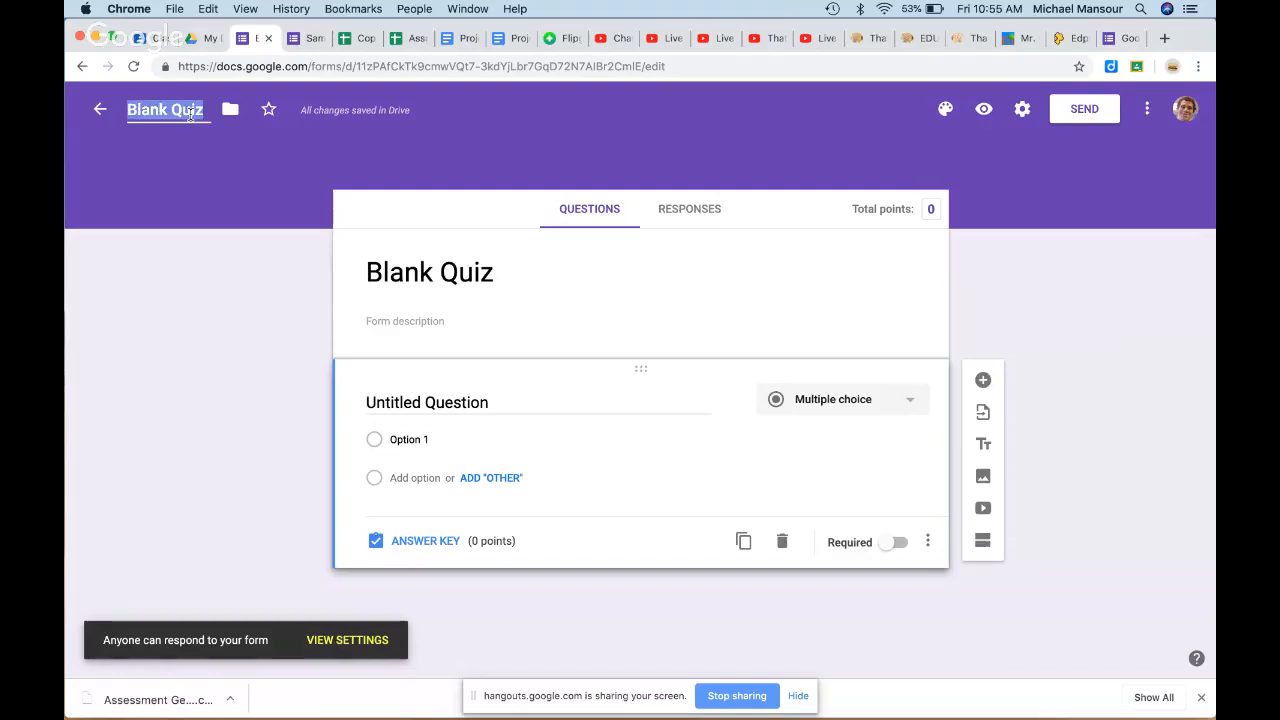
pyautogui.write('Sample Qui')
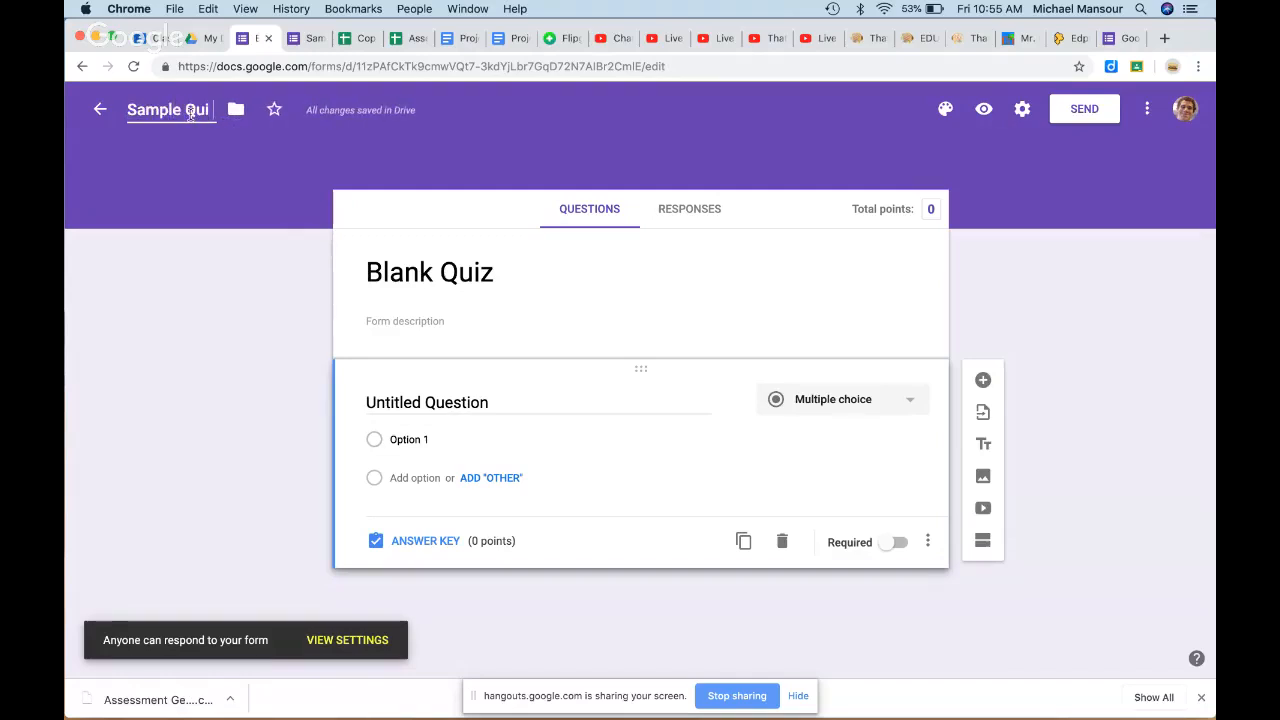
pyautogui.write('z 2')
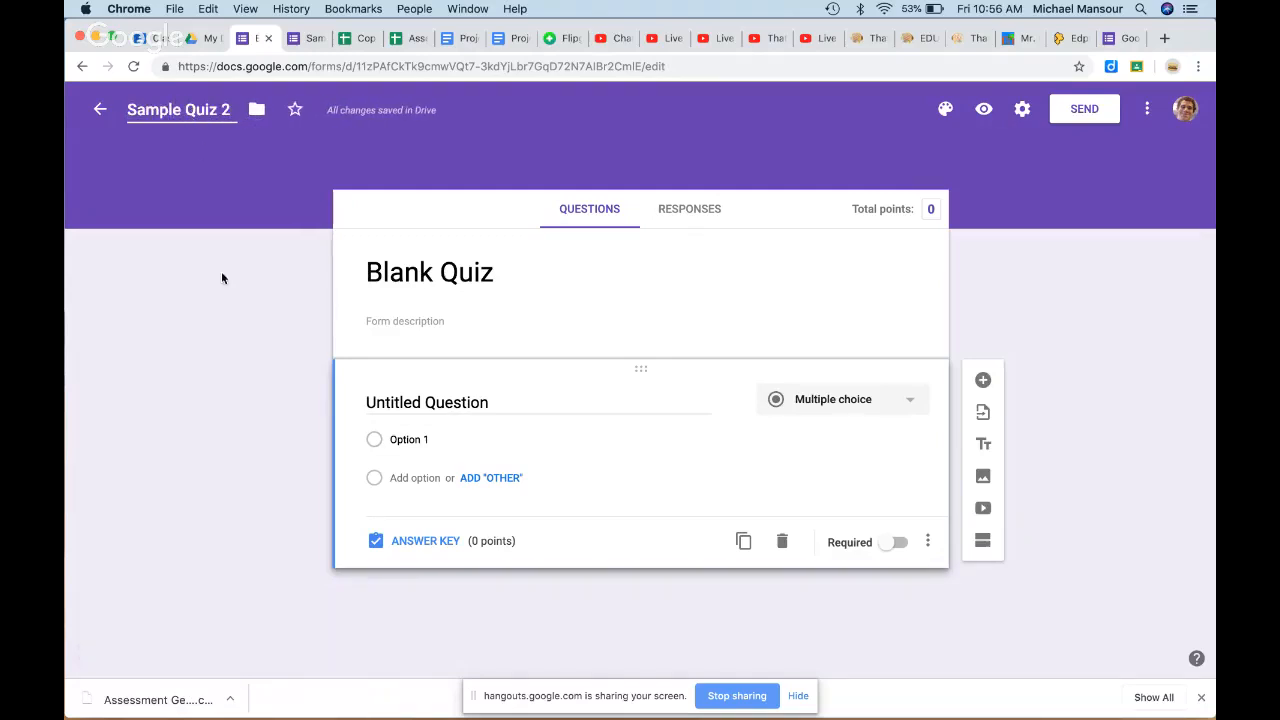
pyautogui.click(232, 291)
pyautogui.tripleClick(432, 268)
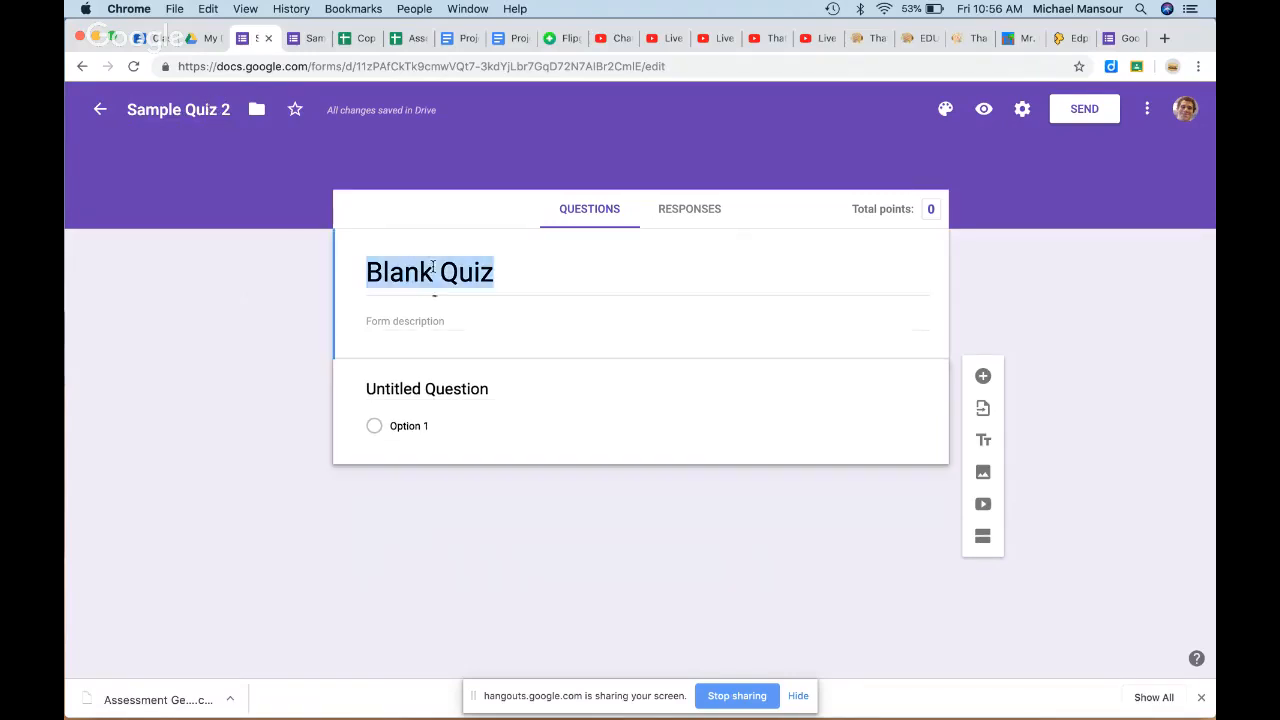
pyautogui.write('Sample Quiz 2')
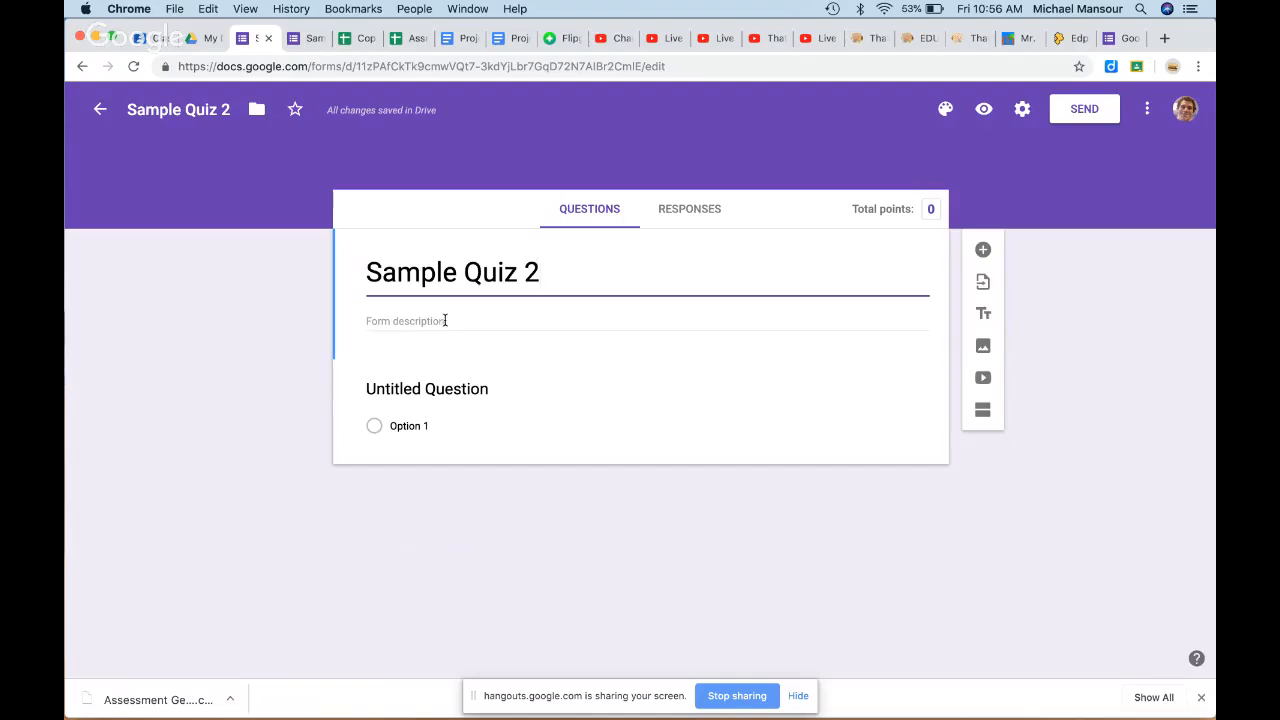
# Step: Title the first question "Sample Question" and make it a multiple choice question
pyautogui.click(484, 388)
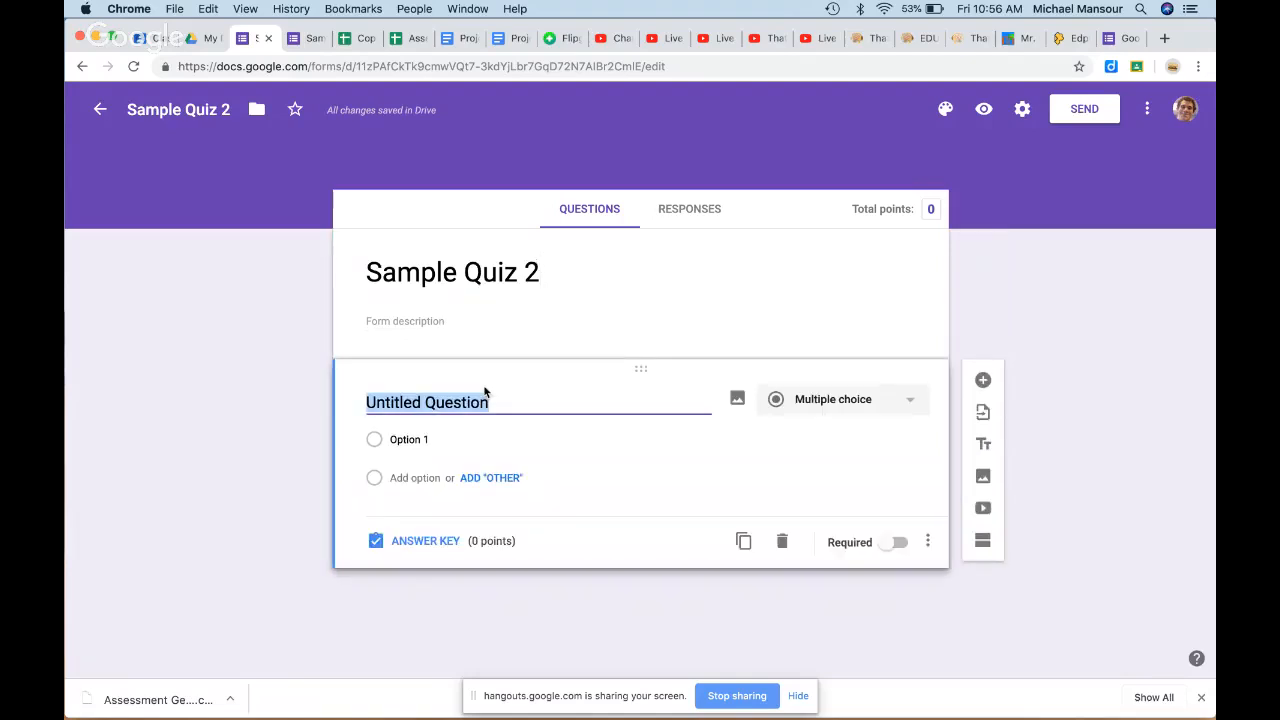
pyautogui.write('Sample ')
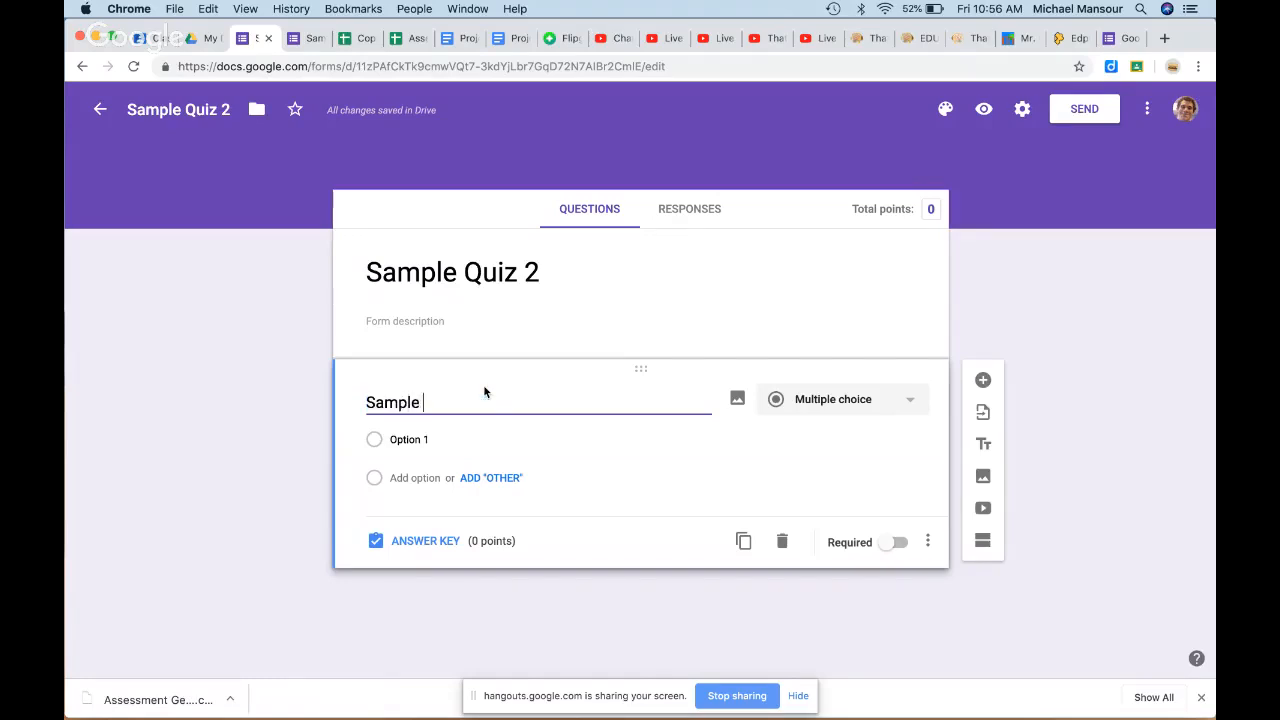
pyautogui.write('Quiestion')
pyautogui.click(906, 404)
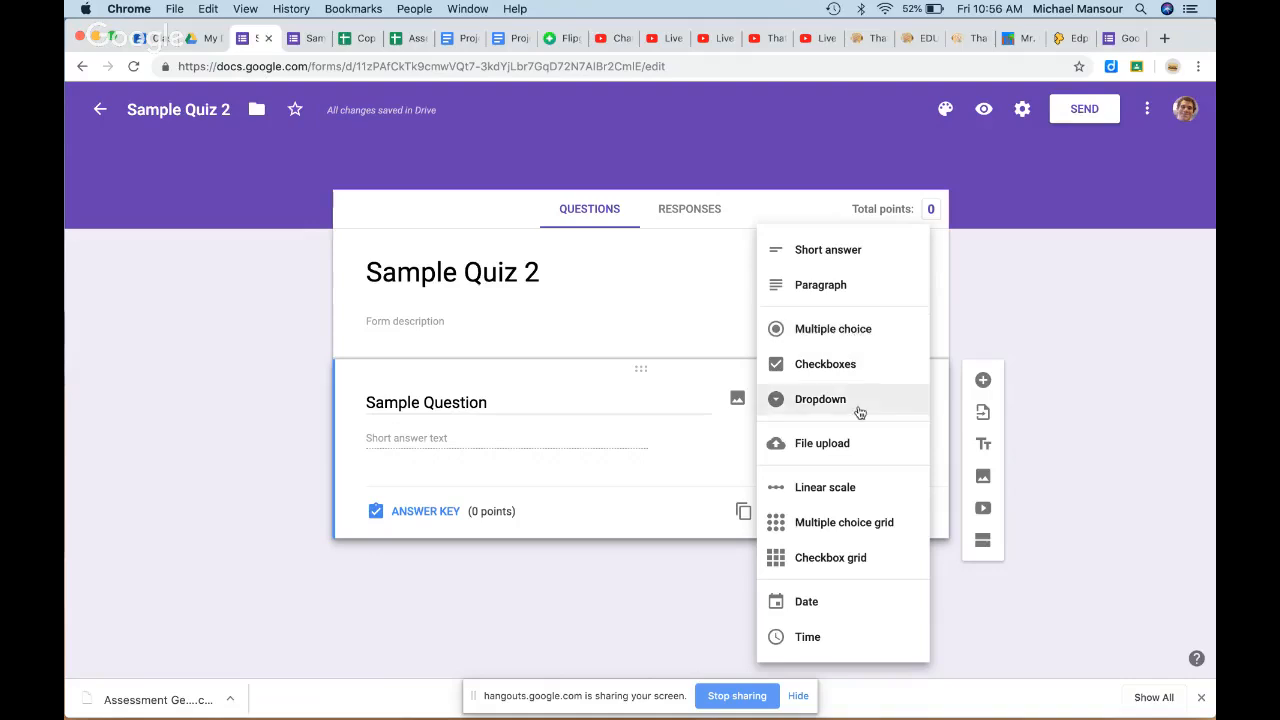
pyautogui.click(862, 332)
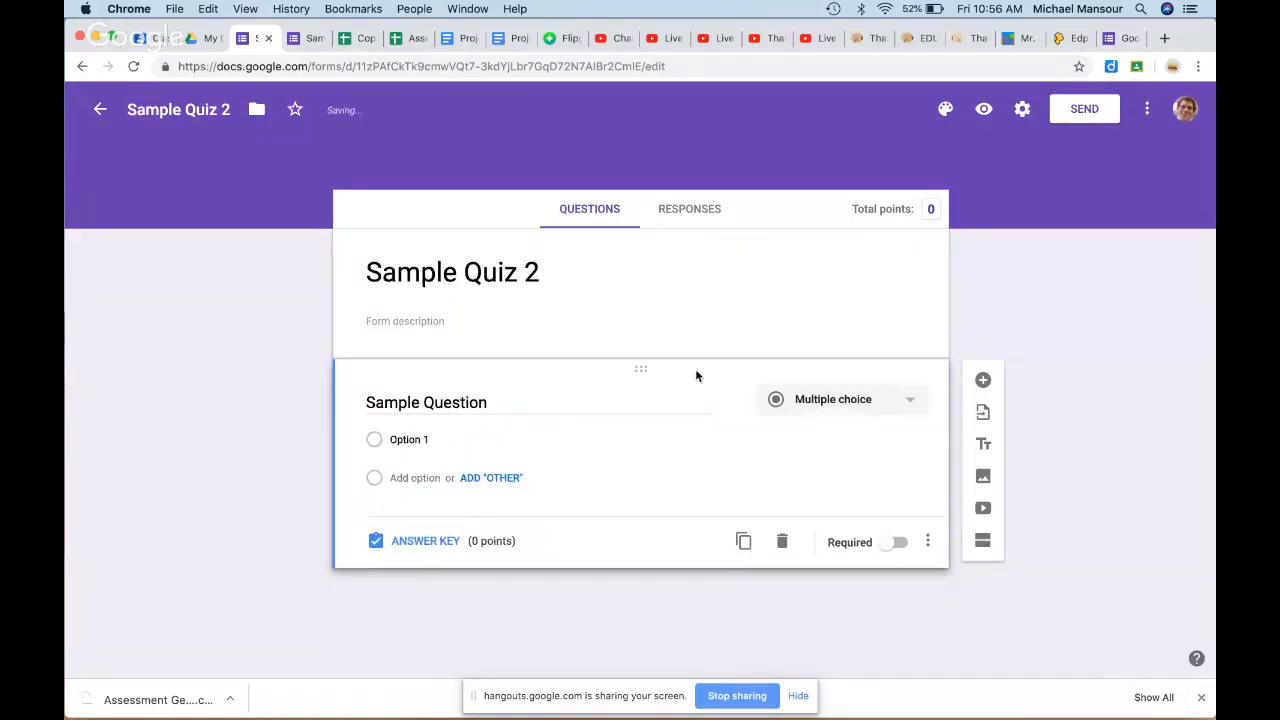
# Step: Enter "Sample 1" and "Sample" as the first two answer options of the question
pyautogui.click(406, 436)
pyautogui.write('Sam')
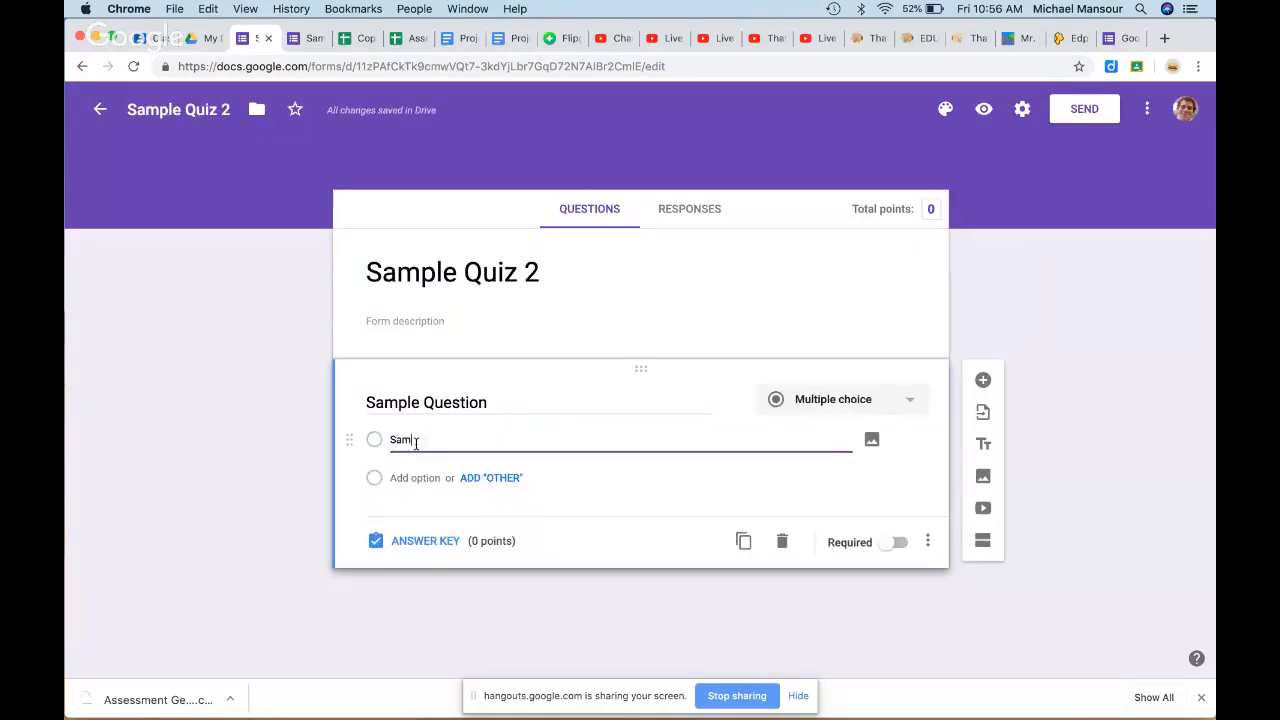
pyautogui.write('ple 1')
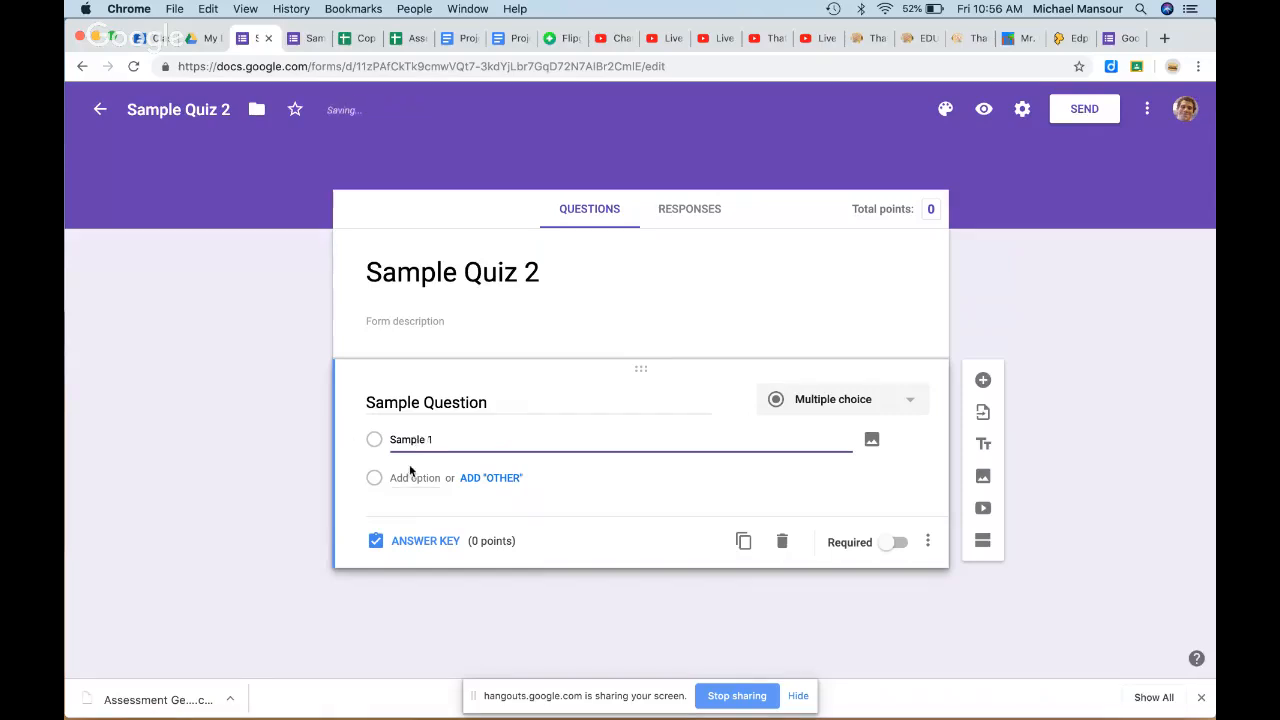
pyautogui.click(410, 477)
pyautogui.write('Sample')
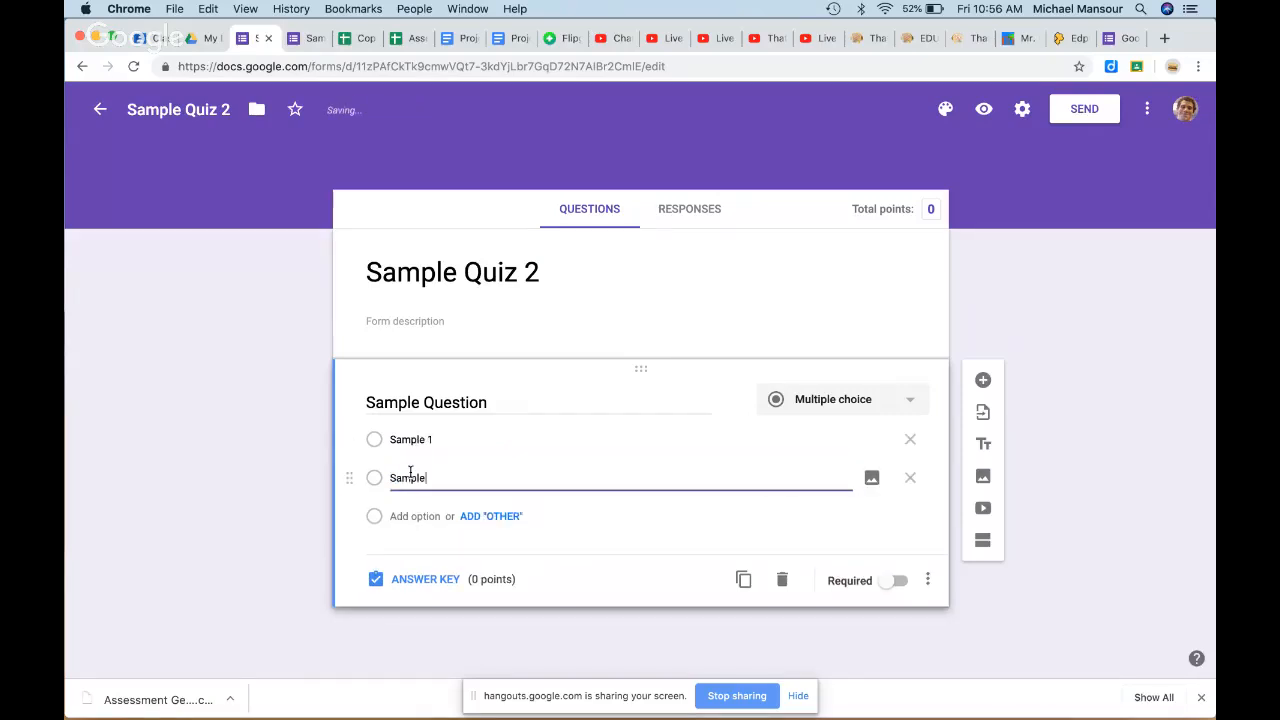
# Step: Add a third answer option to the question and label it "Sample 3"
pyautogui.click(428, 518)
pyautogui.write('Sma')
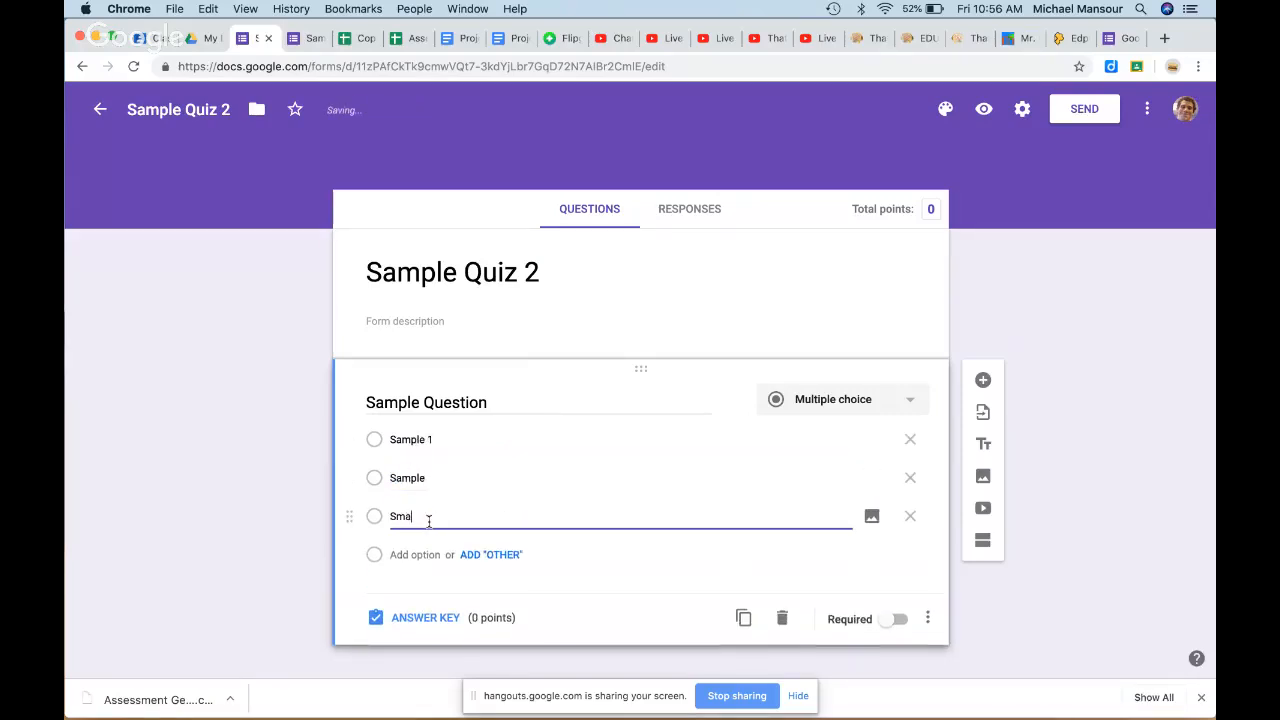
pyautogui.press('BackSpace')
pyautogui.press('BackSpace')
pyautogui.write('ample')
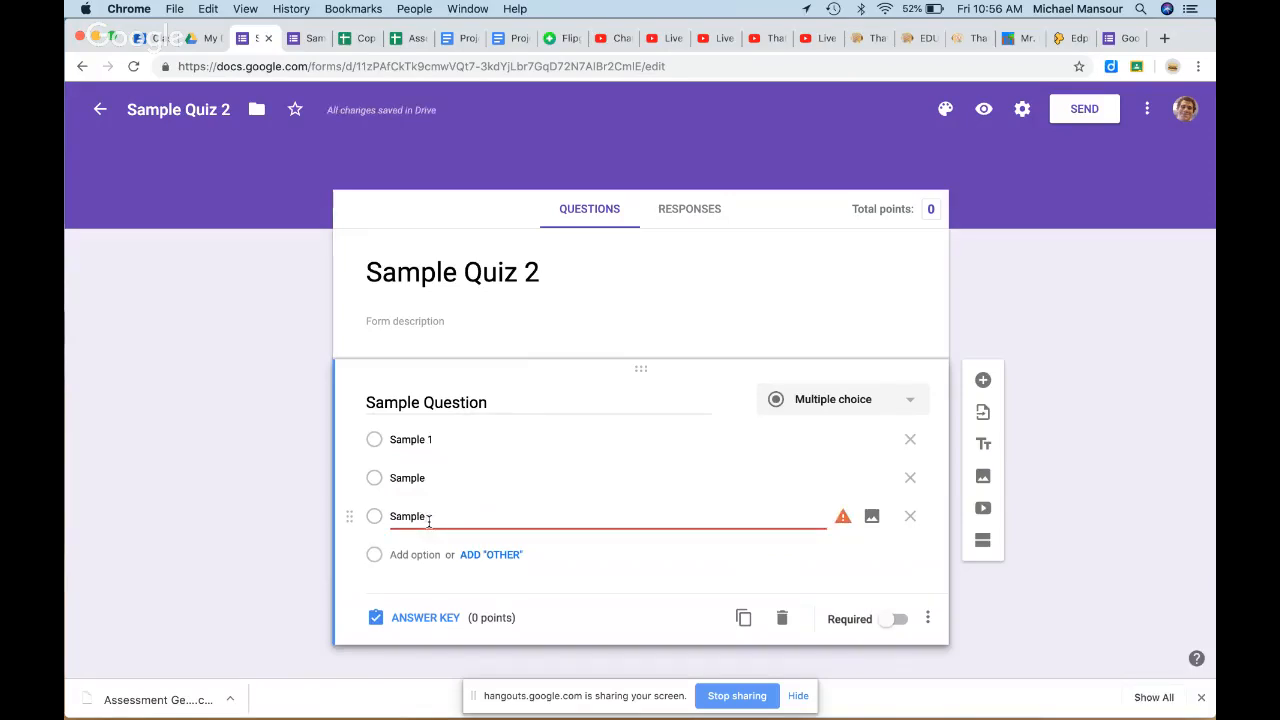
pyautogui.click(279, 562)
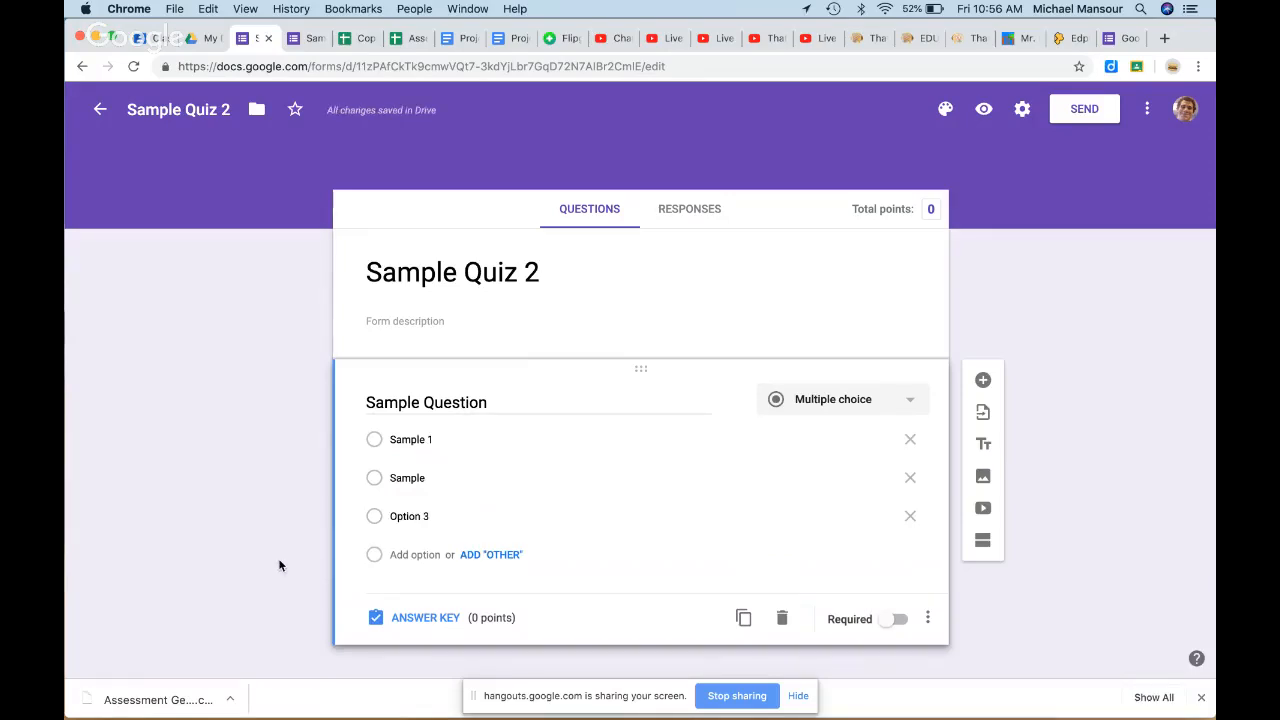
pyautogui.click(409, 516)
pyautogui.write('Sam')
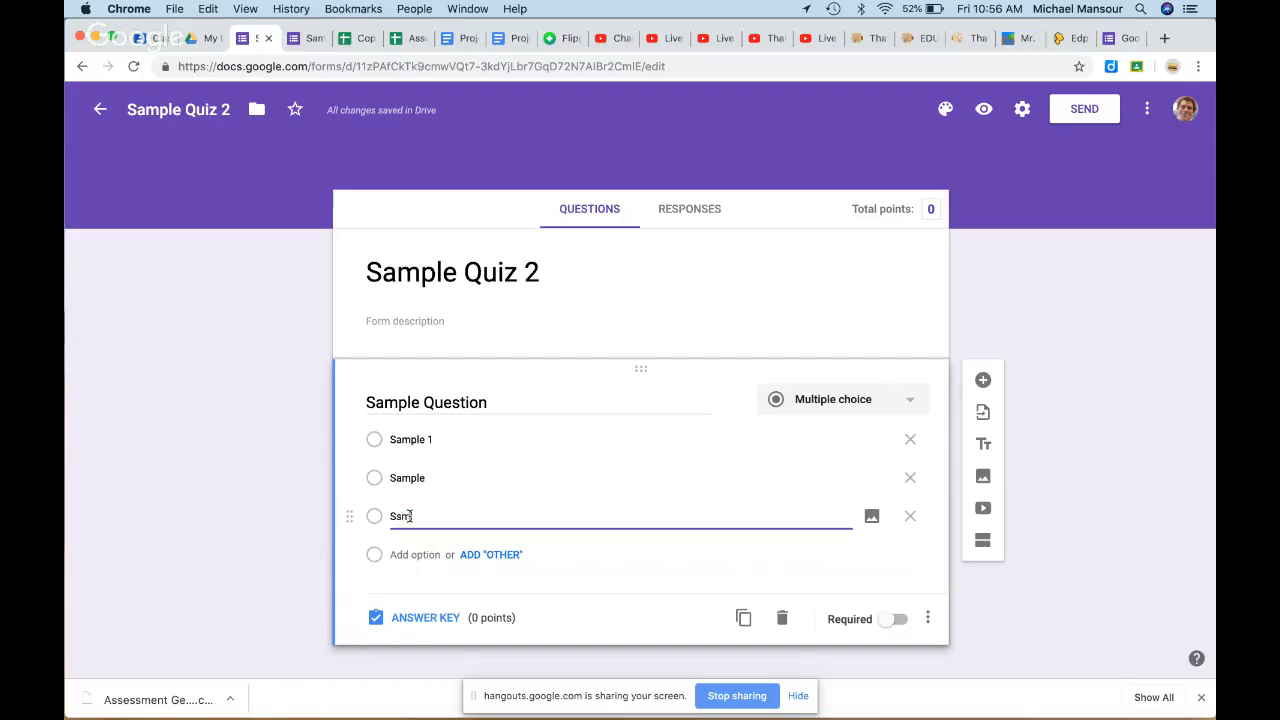
pyautogui.write('ple 3')
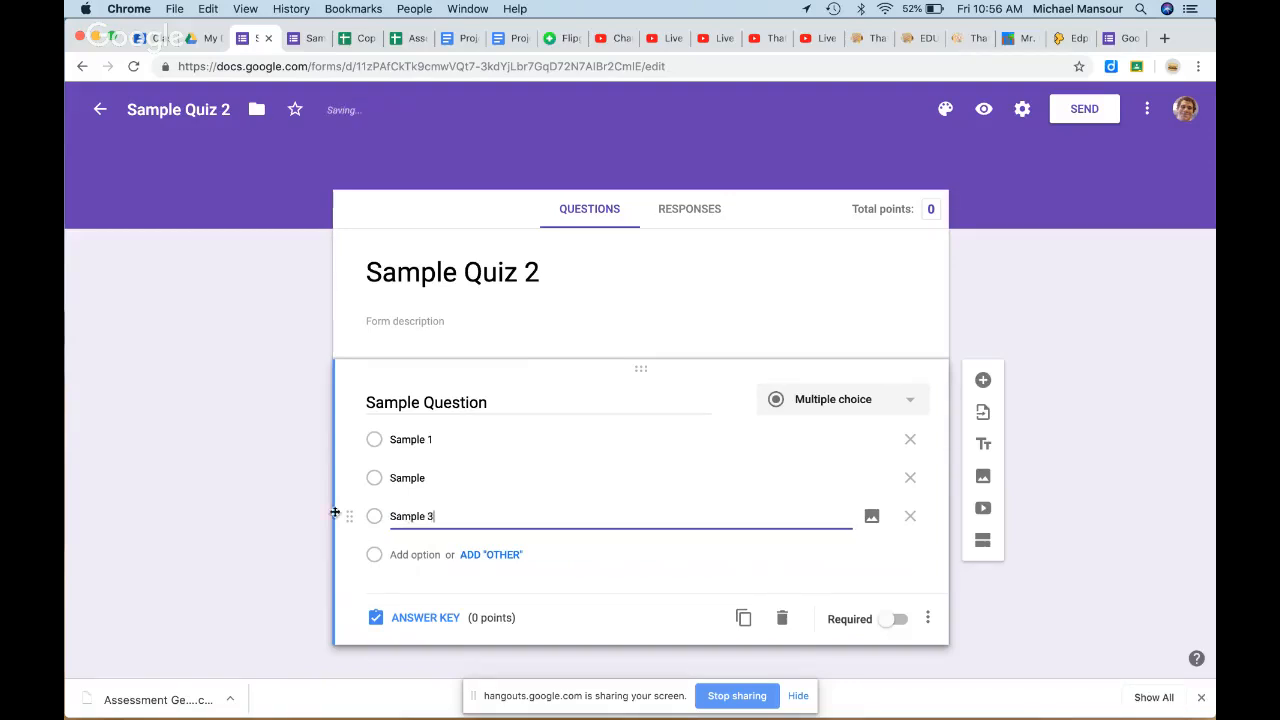
pyautogui.click(313, 520)
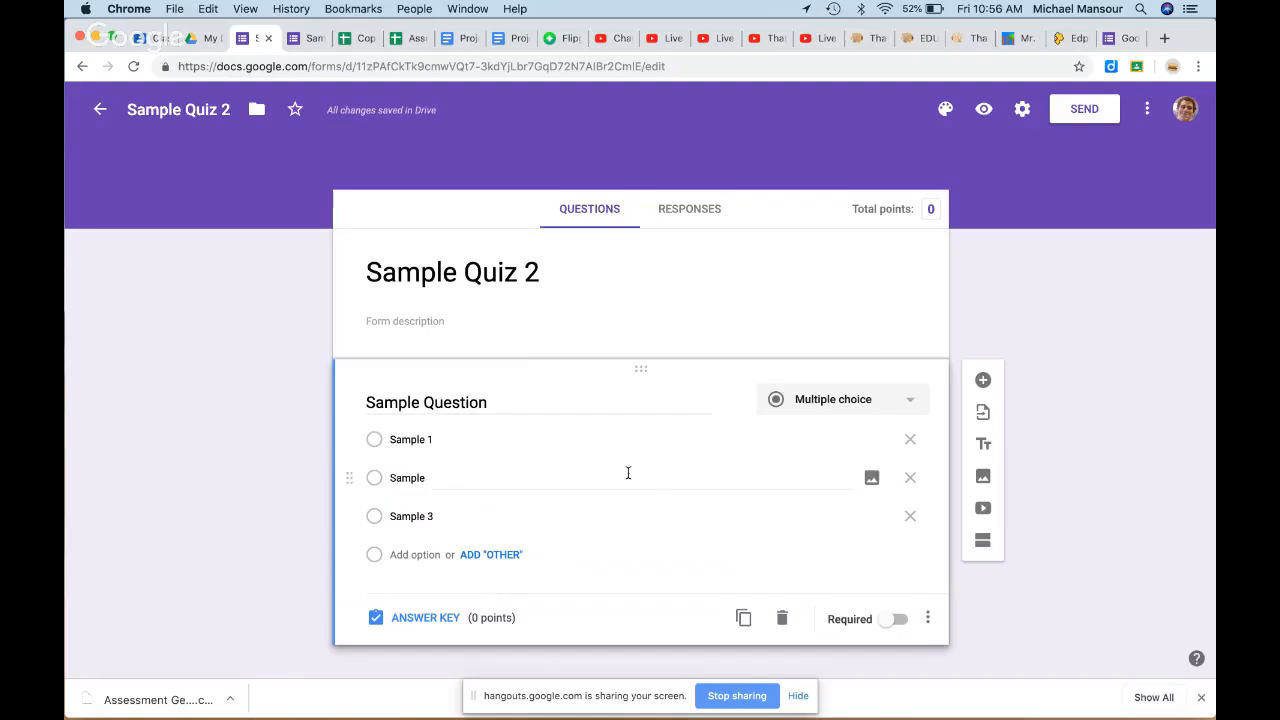
# Step: In the question's answer key, mark Sample 1 as correct and assign 1 point, then return to editing the question
pyautogui.click(445, 617)
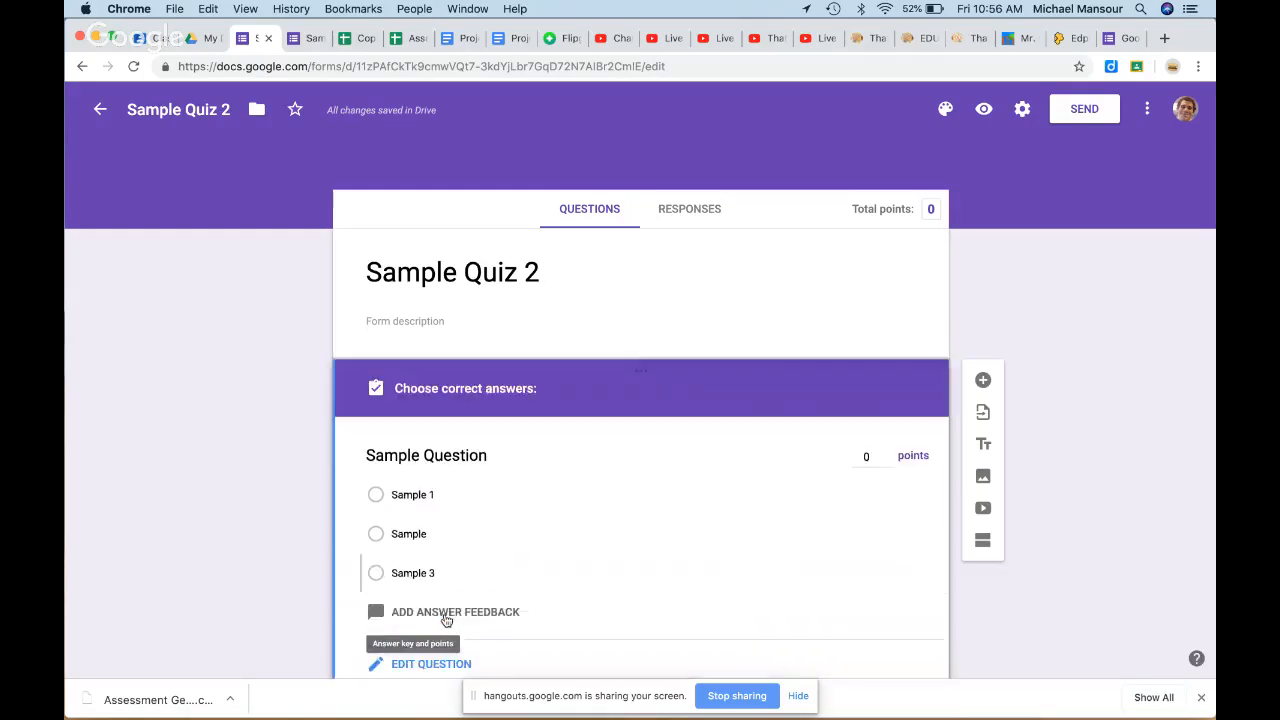
pyautogui.click(377, 497)
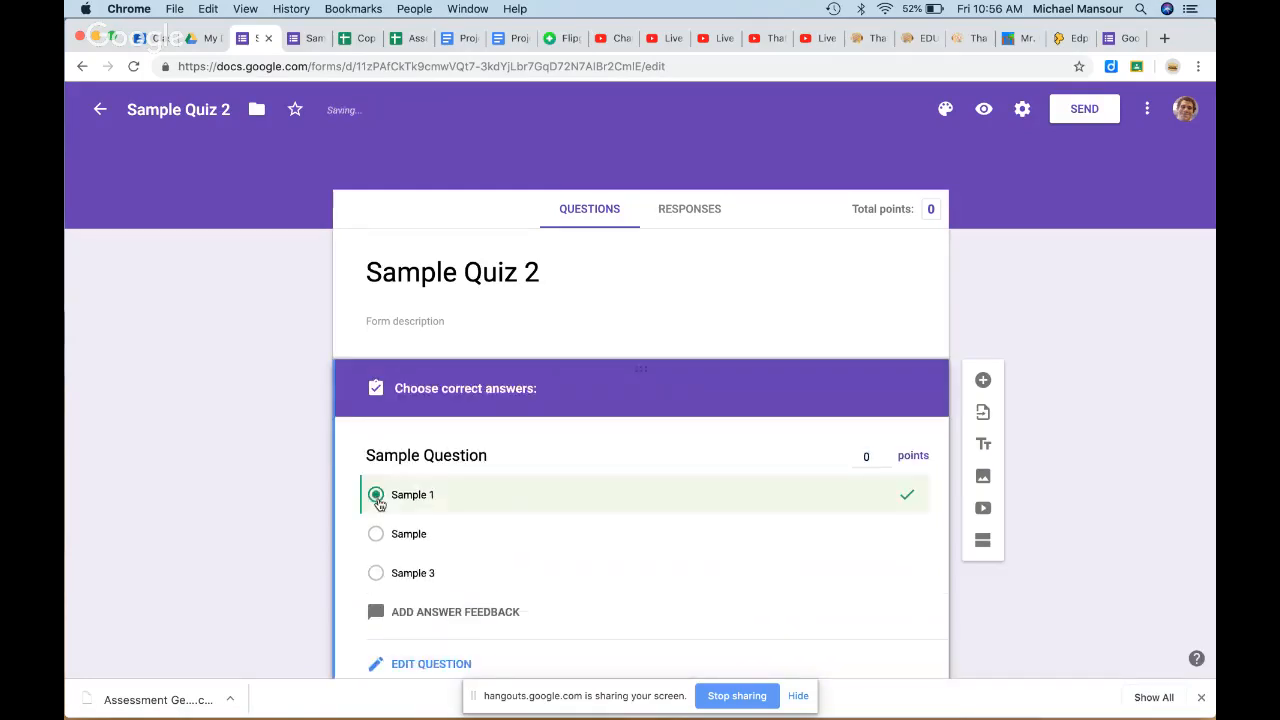
pyautogui.click(886, 455)
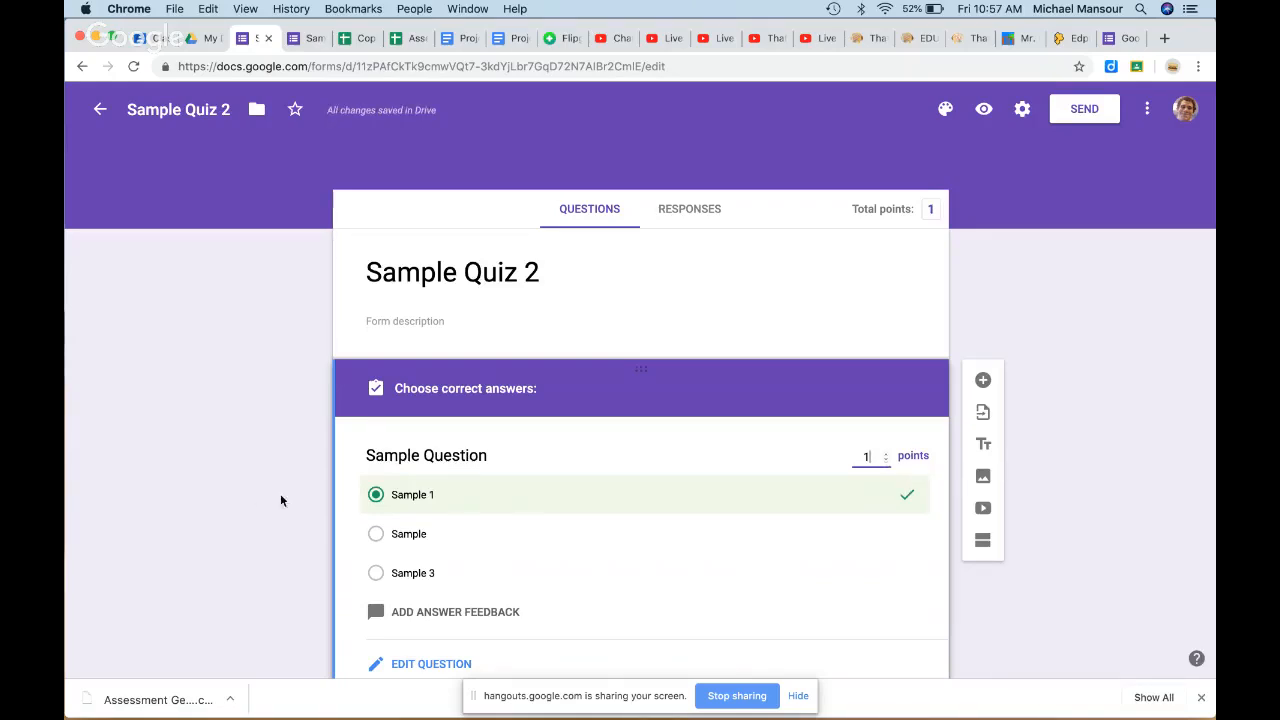
pyautogui.scroll(-1, 302, 526)
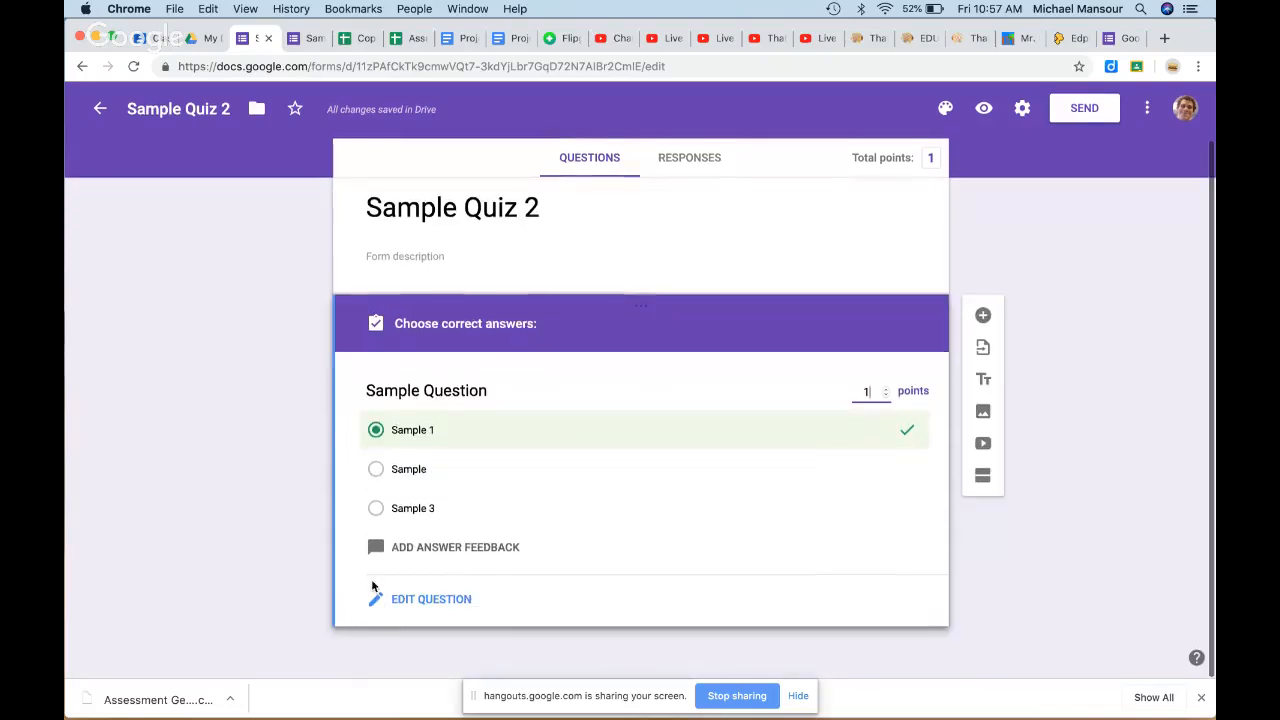
pyautogui.click(420, 602)
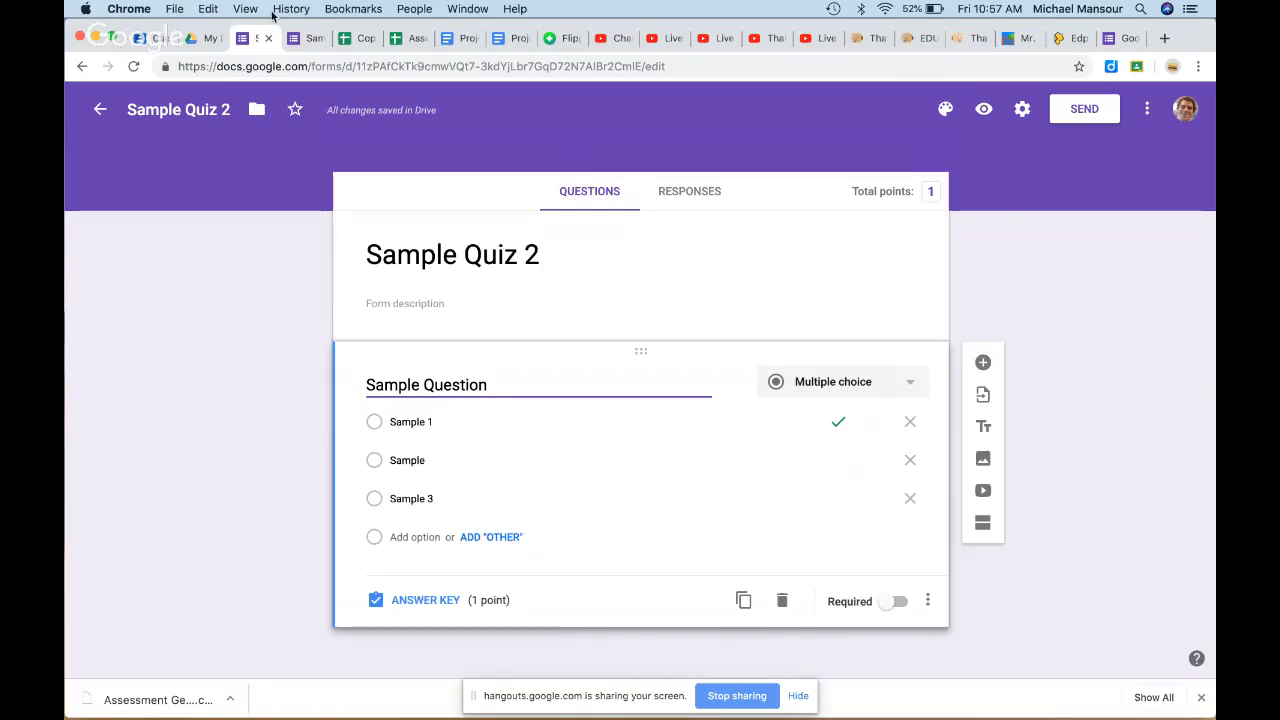
# Step: In the already open Sample Quiz 1 form, delete the question asking which item is NOT part of assessment according to Marzano
pyautogui.click(300, 40)
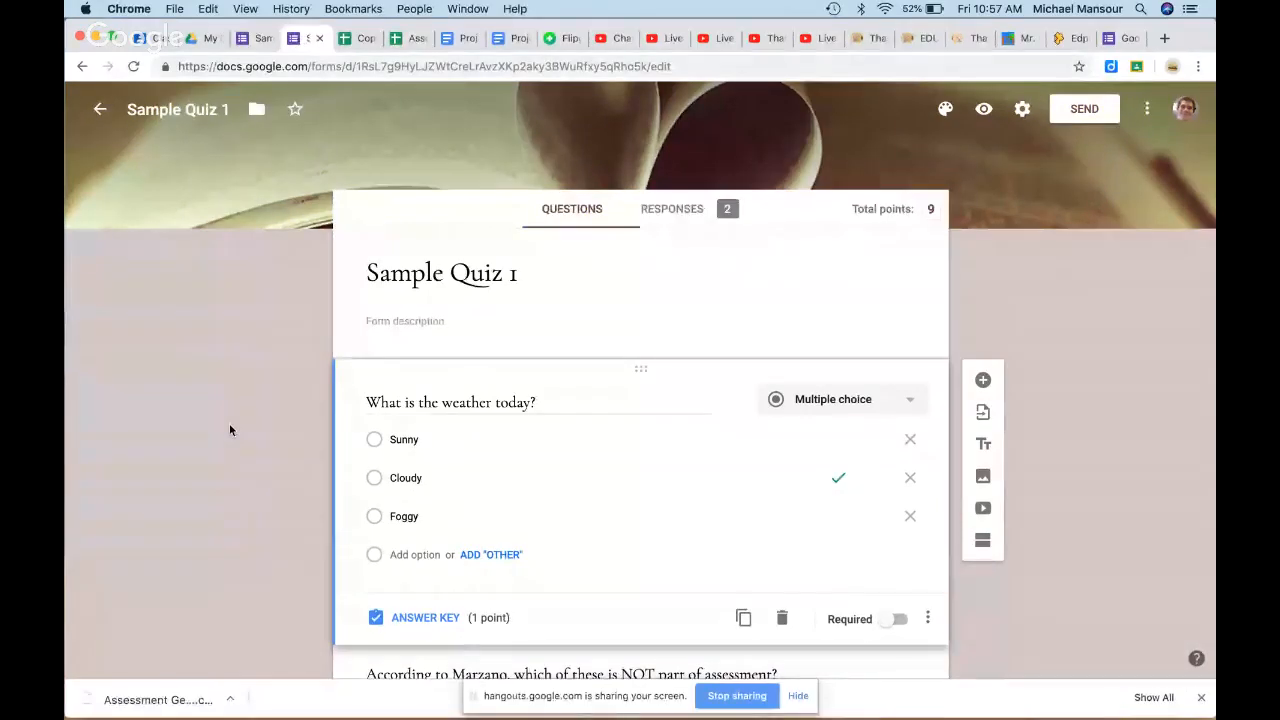
pyautogui.scroll(-4, 298, 437)
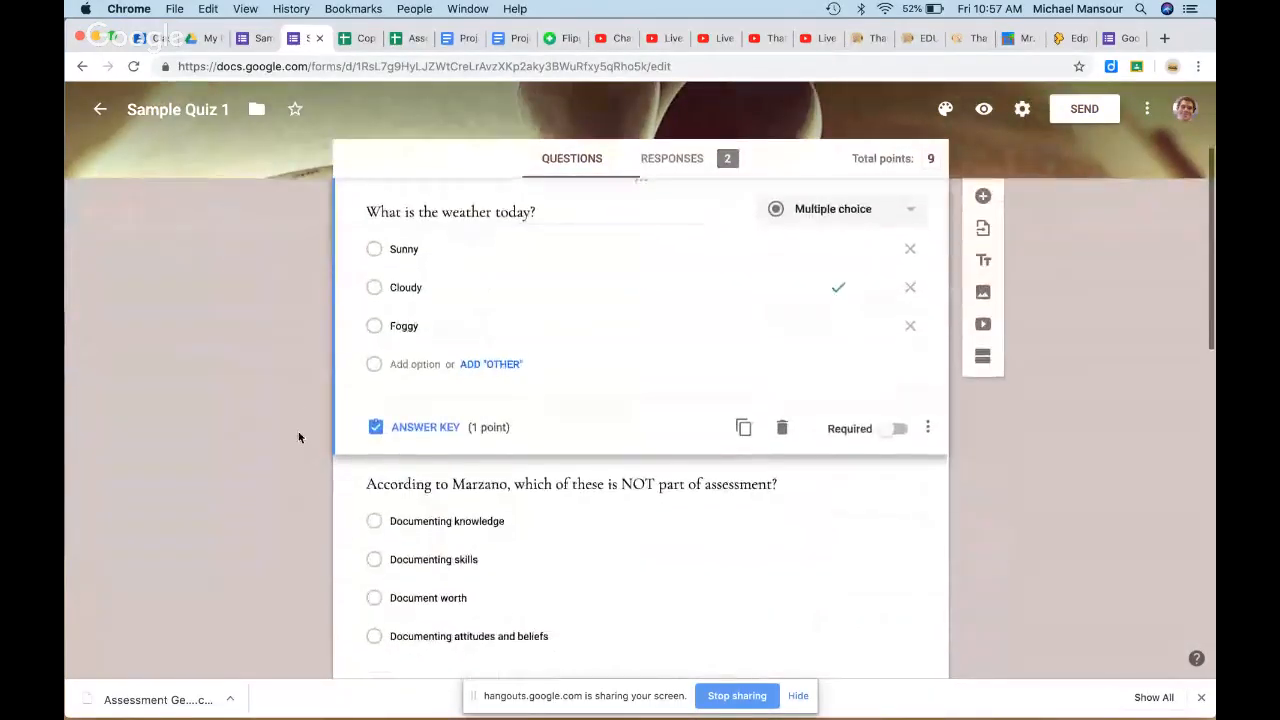
pyautogui.scroll(1, 540, 245)
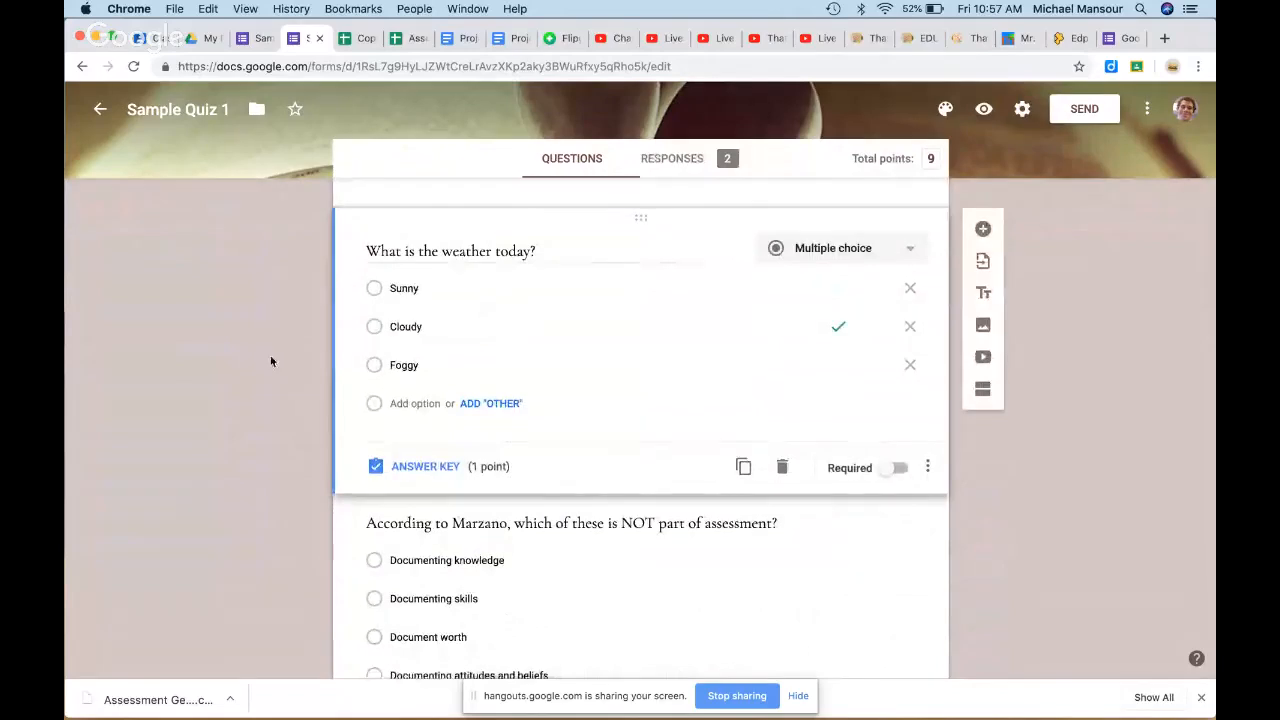
pyautogui.scroll(-3, 265, 410)
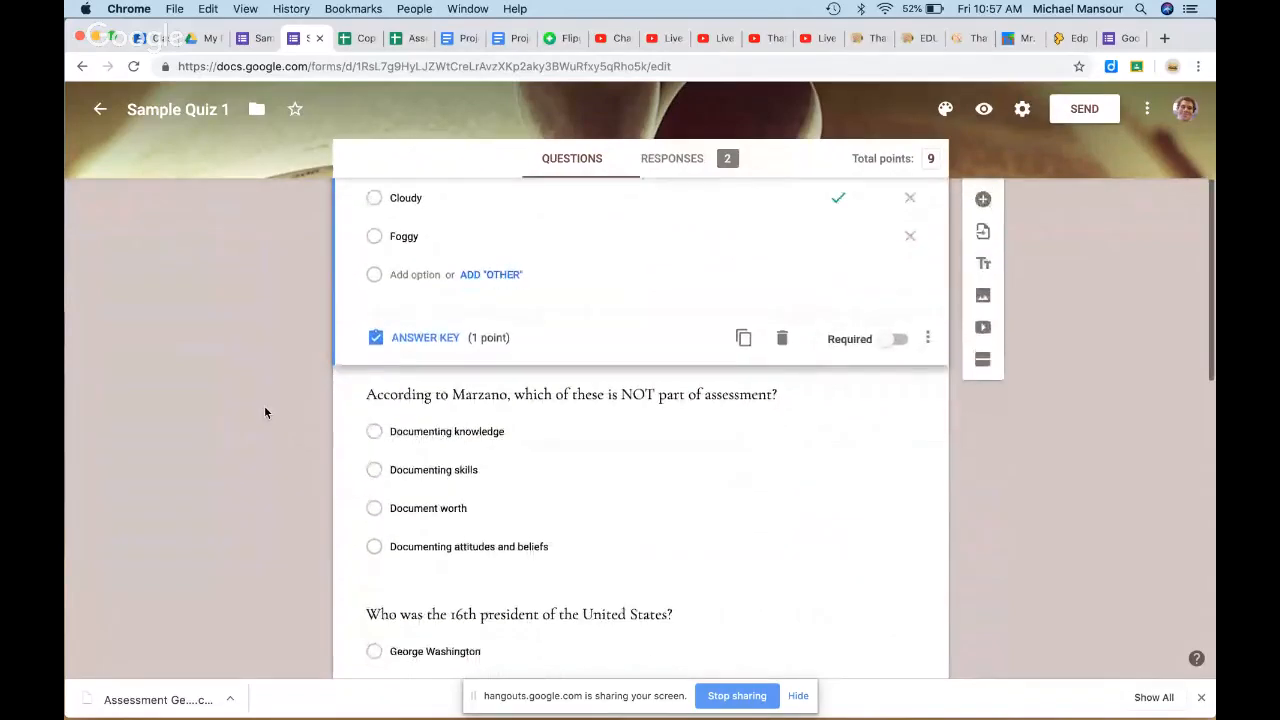
pyautogui.scroll(-1, 265, 412)
pyautogui.click(849, 405)
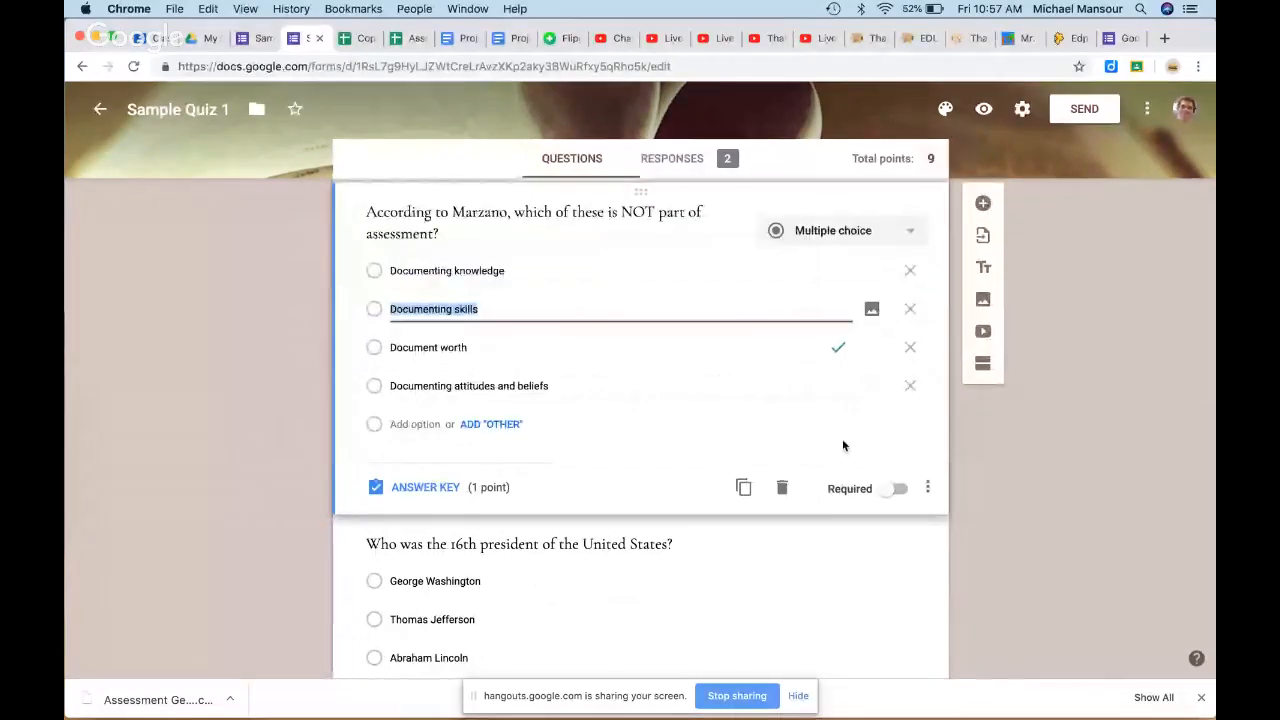
pyautogui.click(782, 489)
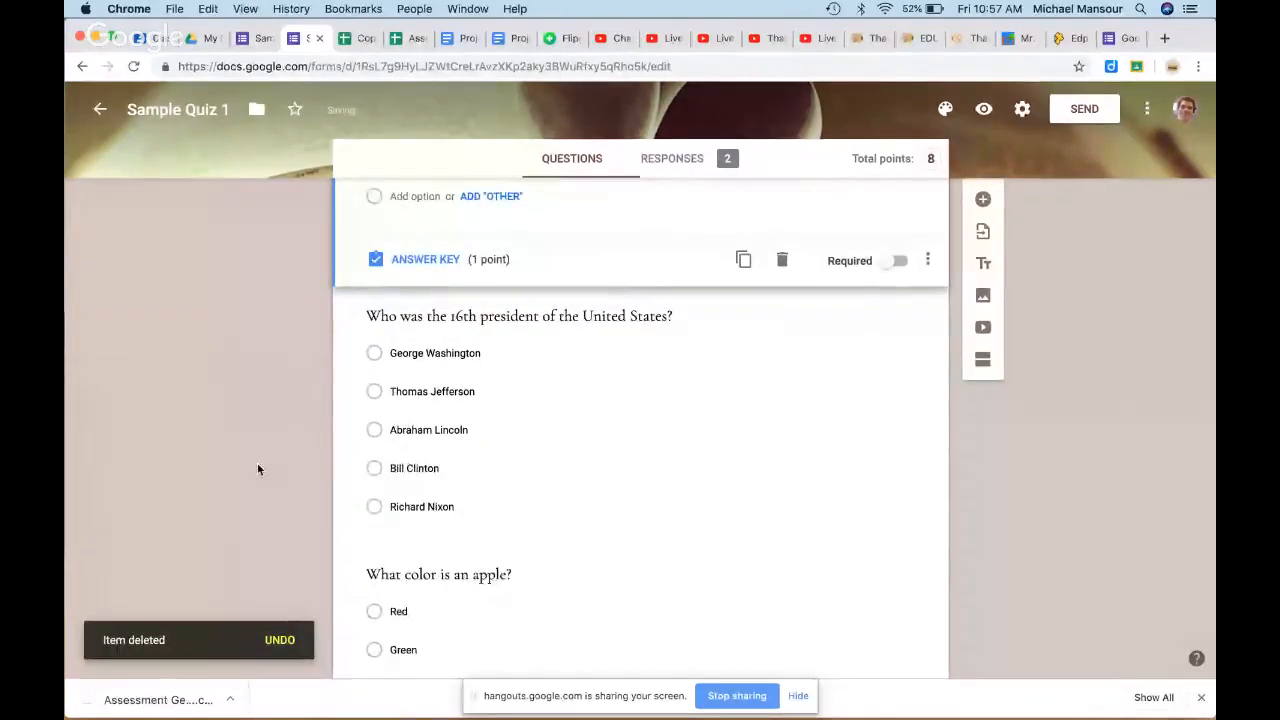
# Step: Add a new blank question directly after the question about the 1st president of the United States
pyautogui.scroll(-5, 257, 469)
pyautogui.scroll(-5, 257, 469)
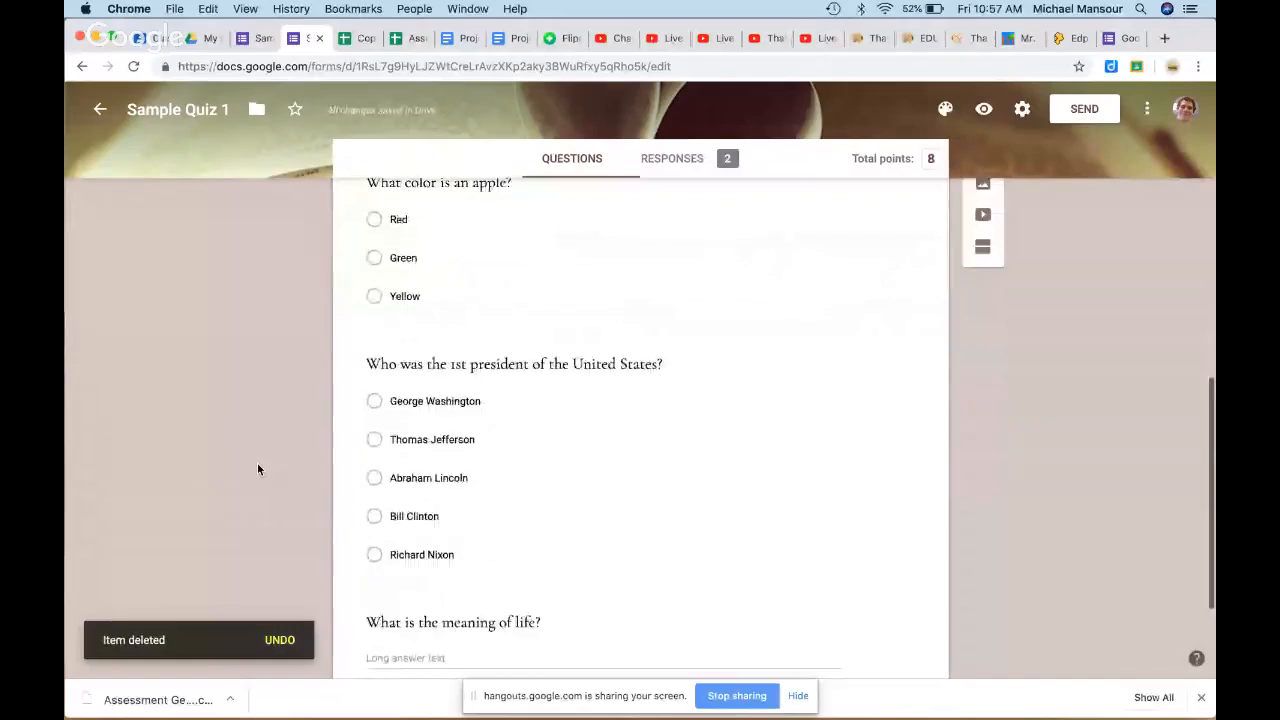
pyautogui.scroll(10, 257, 469)
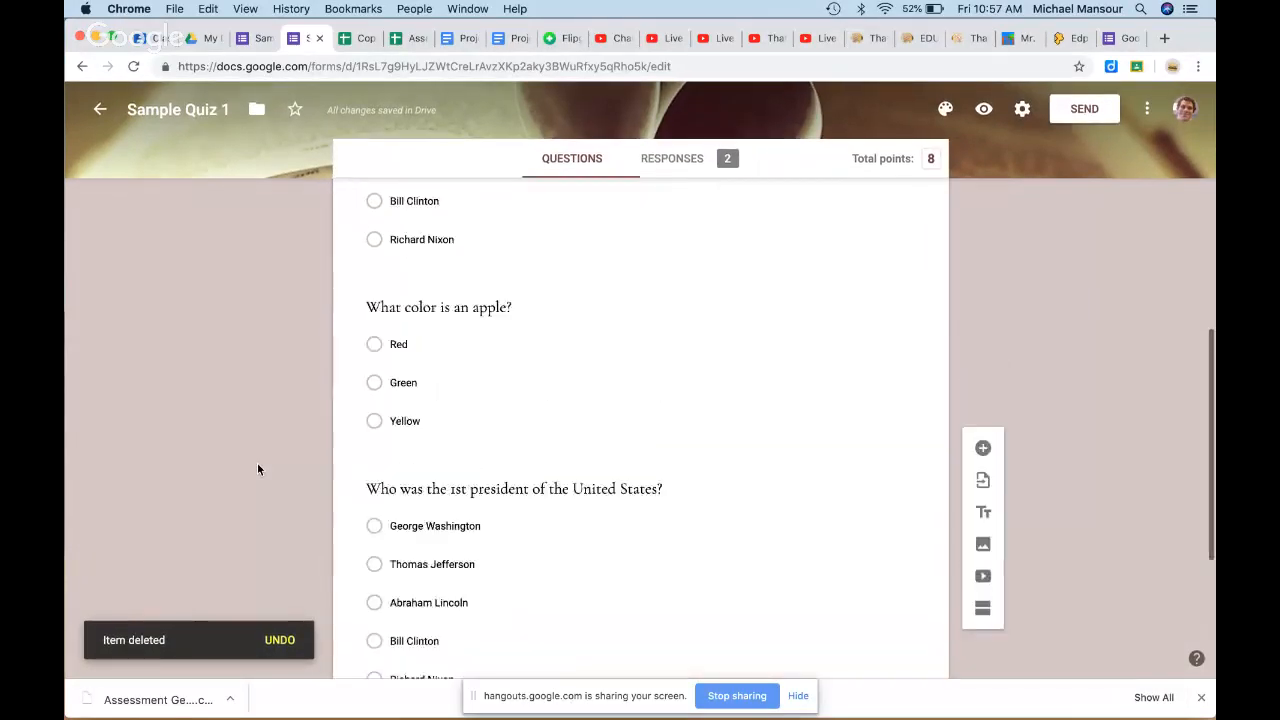
pyautogui.scroll(3, 257, 469)
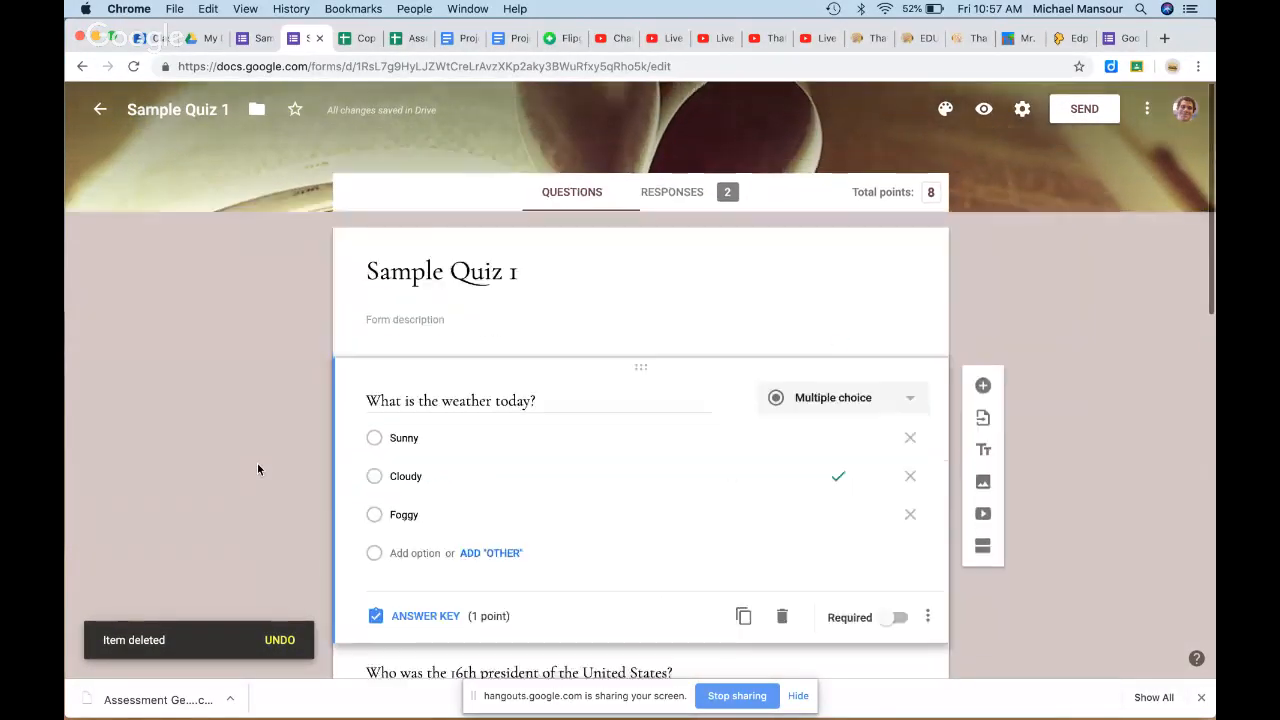
pyautogui.scroll(-5, 257, 469)
pyautogui.scroll(-2, 257, 469)
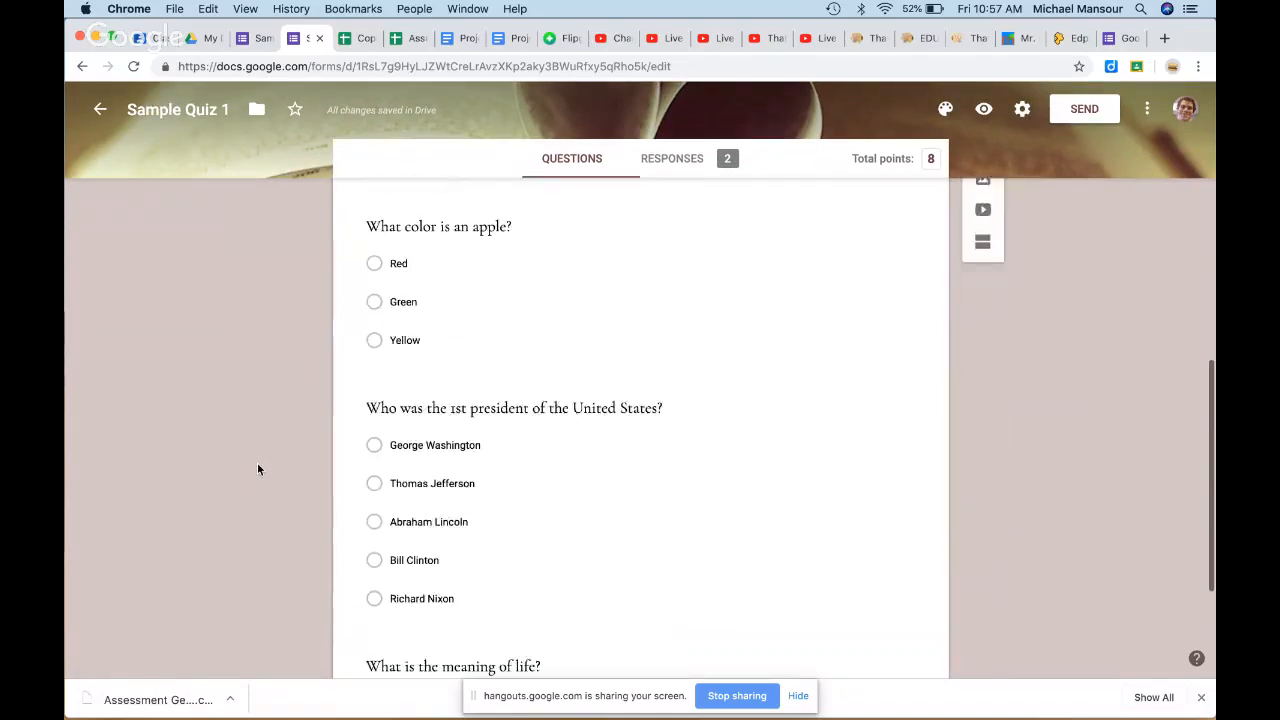
pyautogui.scroll(-1, 772, 405)
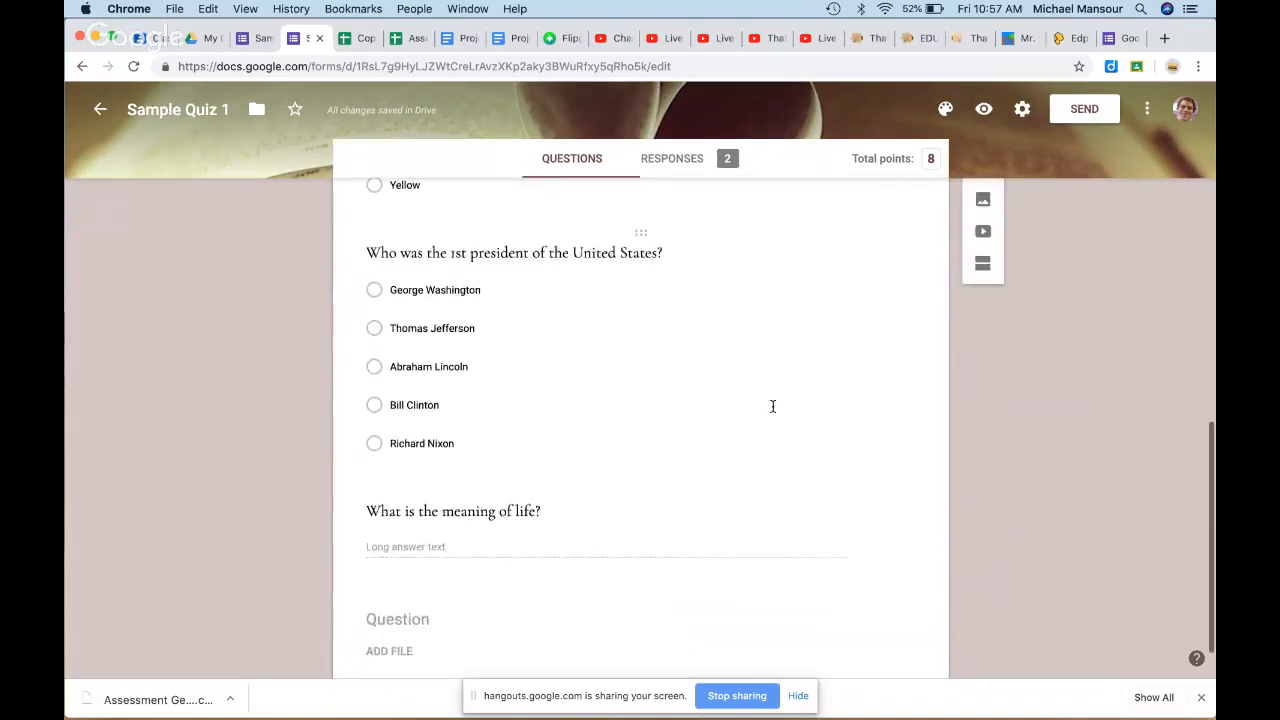
pyautogui.scroll(1, 772, 405)
pyautogui.click(772, 405)
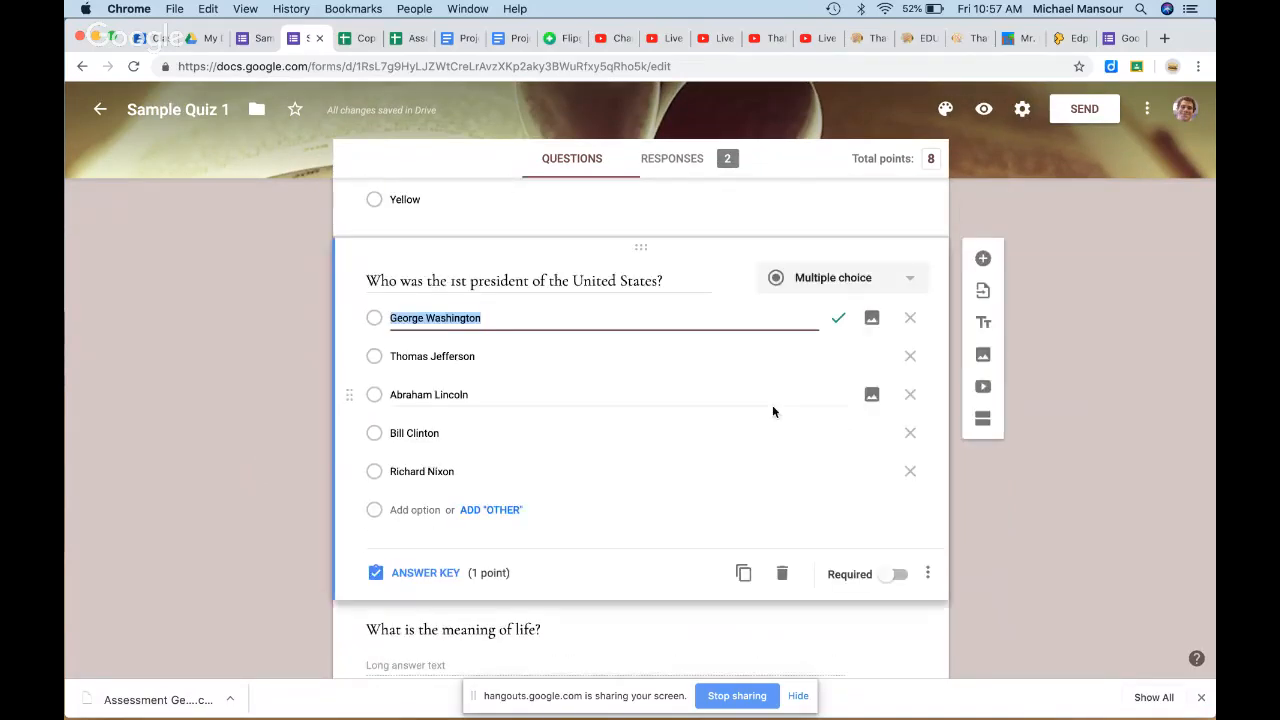
pyautogui.click(982, 258)
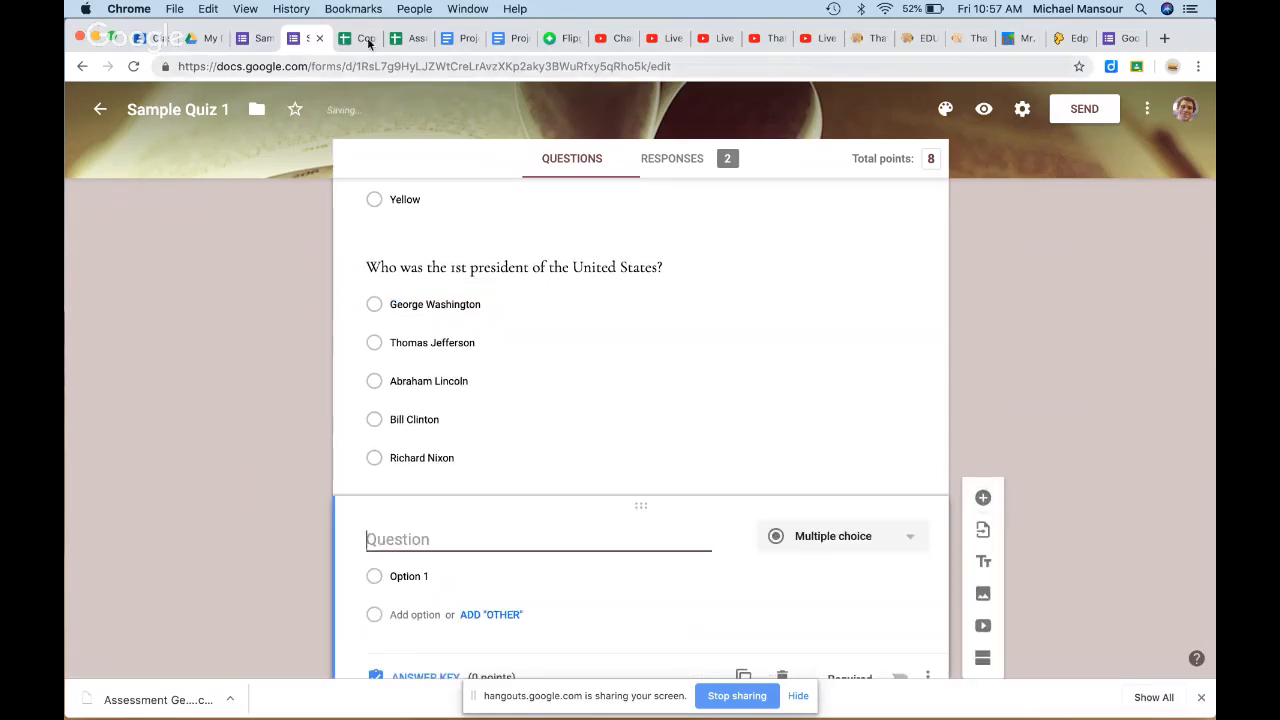
# Step: Copy "Who does number 2 work for?" from cell D1 of the Assessment Generator Template sheet into the new question's title in Sample Quiz 1
pyautogui.click(408, 38)
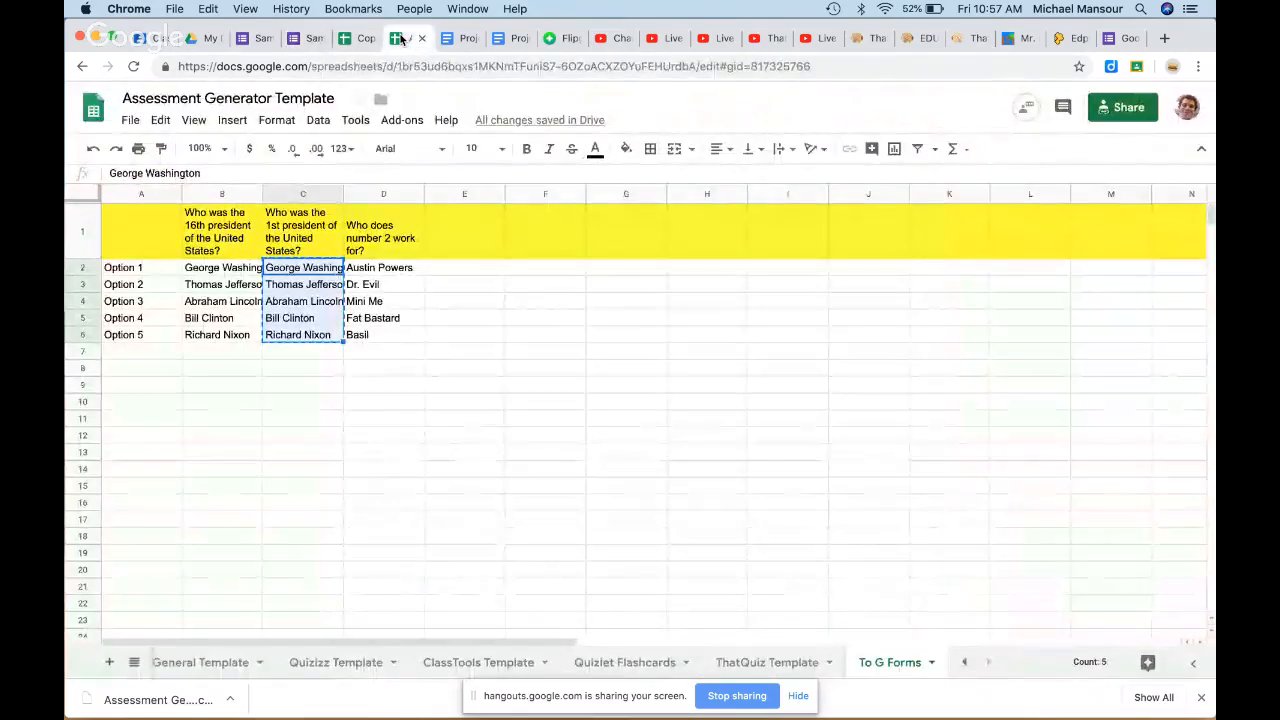
pyautogui.click(380, 236)
pyautogui.press('super+c')
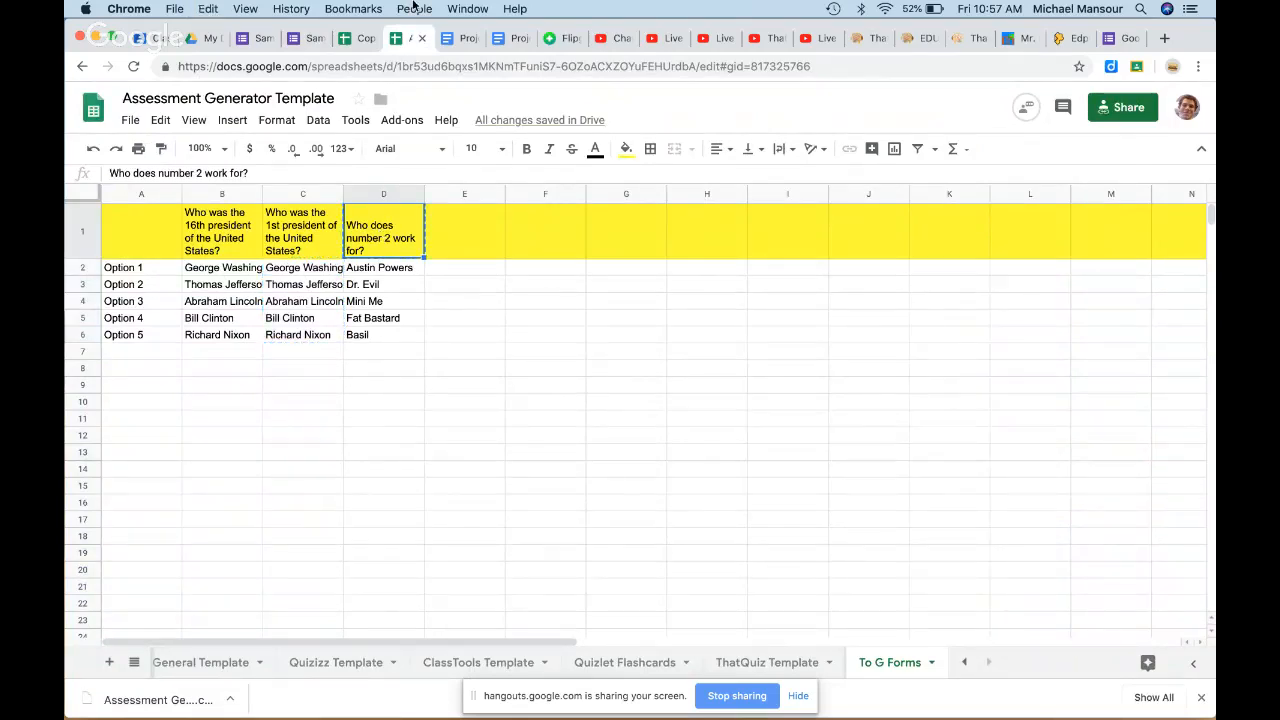
pyautogui.click(300, 38)
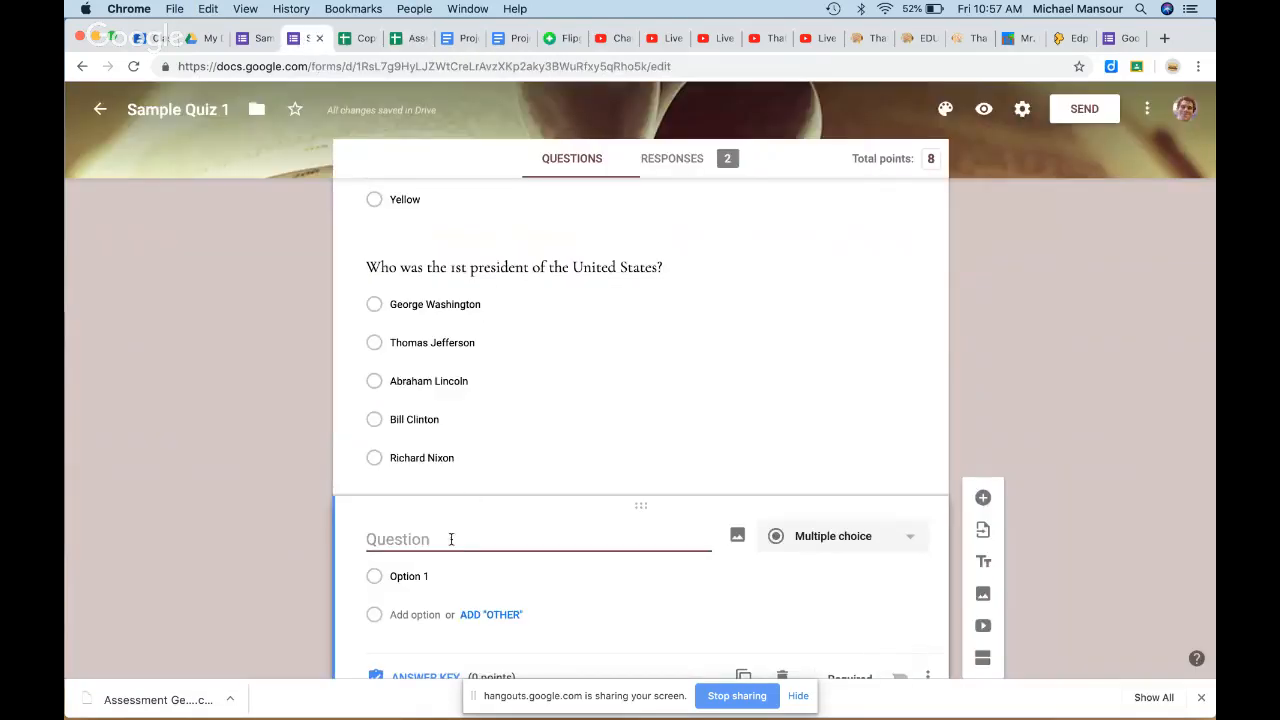
pyautogui.press('super+v')
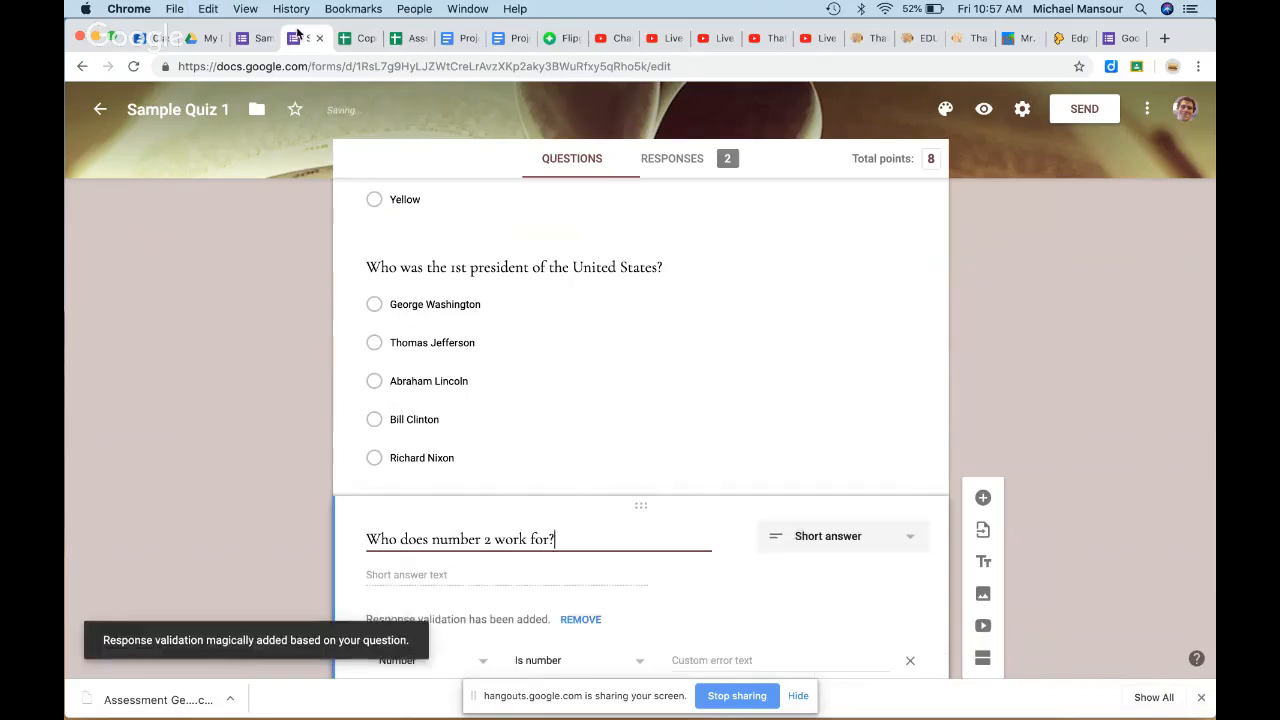
# Step: In the Assessment Generator Template sheet, copy the five answer options in D2:D6, from Austin Powers to Basil
pyautogui.click(403, 41)
pyautogui.click(493, 370)
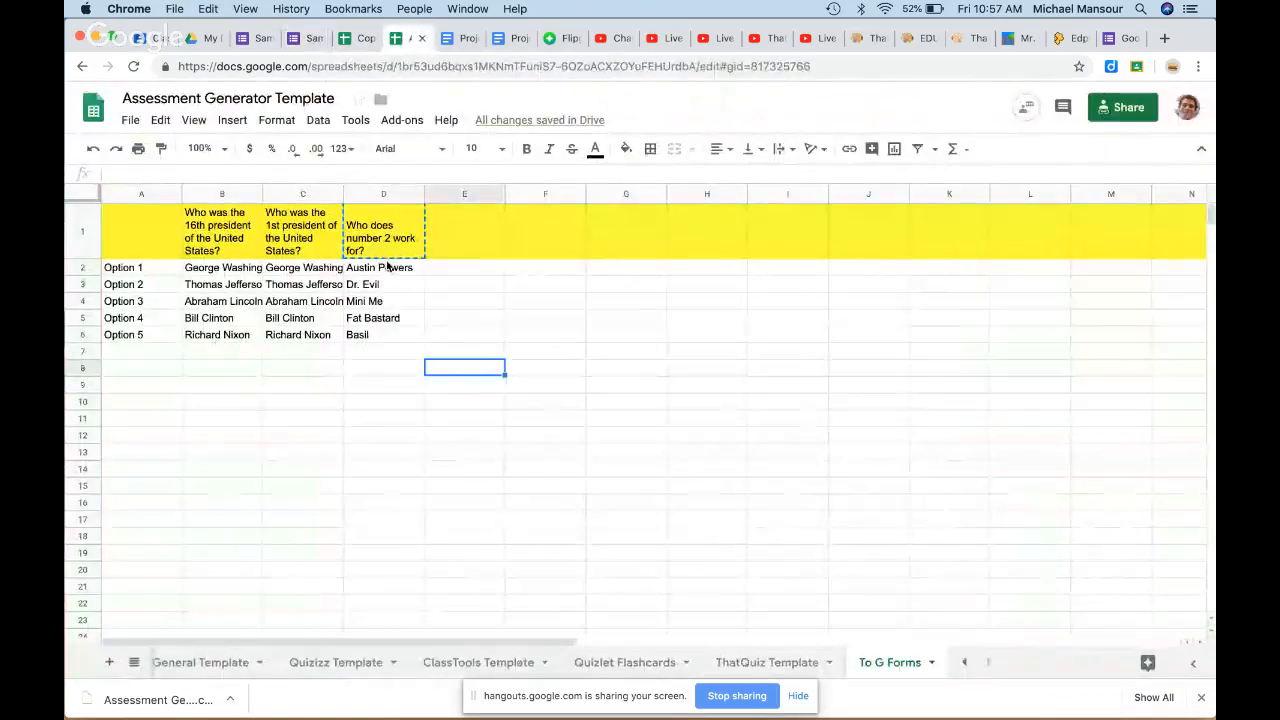
pyautogui.moveTo(386, 267); pyautogui.dragTo(381, 338)
pyautogui.press('super+c')
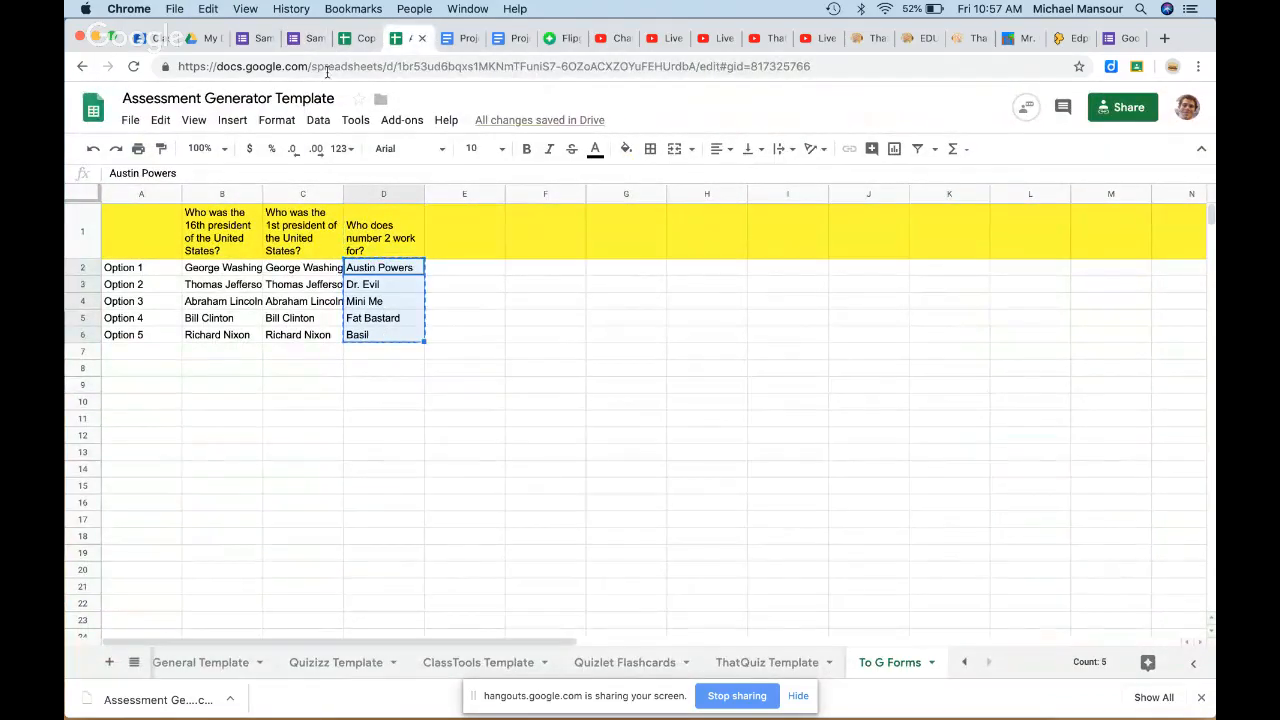
# Step: Back in Sample Quiz 1, change the new question to Multiple choice and paste the copied names as its answer options
pyautogui.click(303, 38)
pyautogui.scroll(-2, 546, 491)
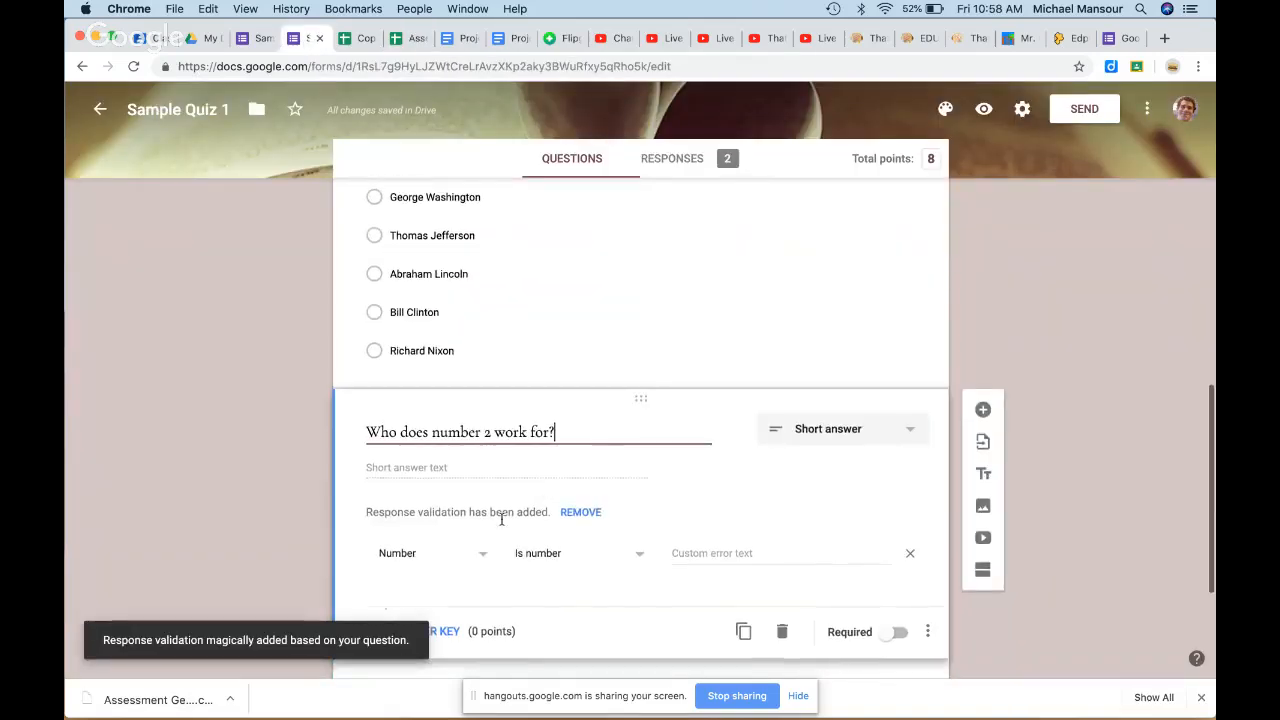
pyautogui.click(853, 439)
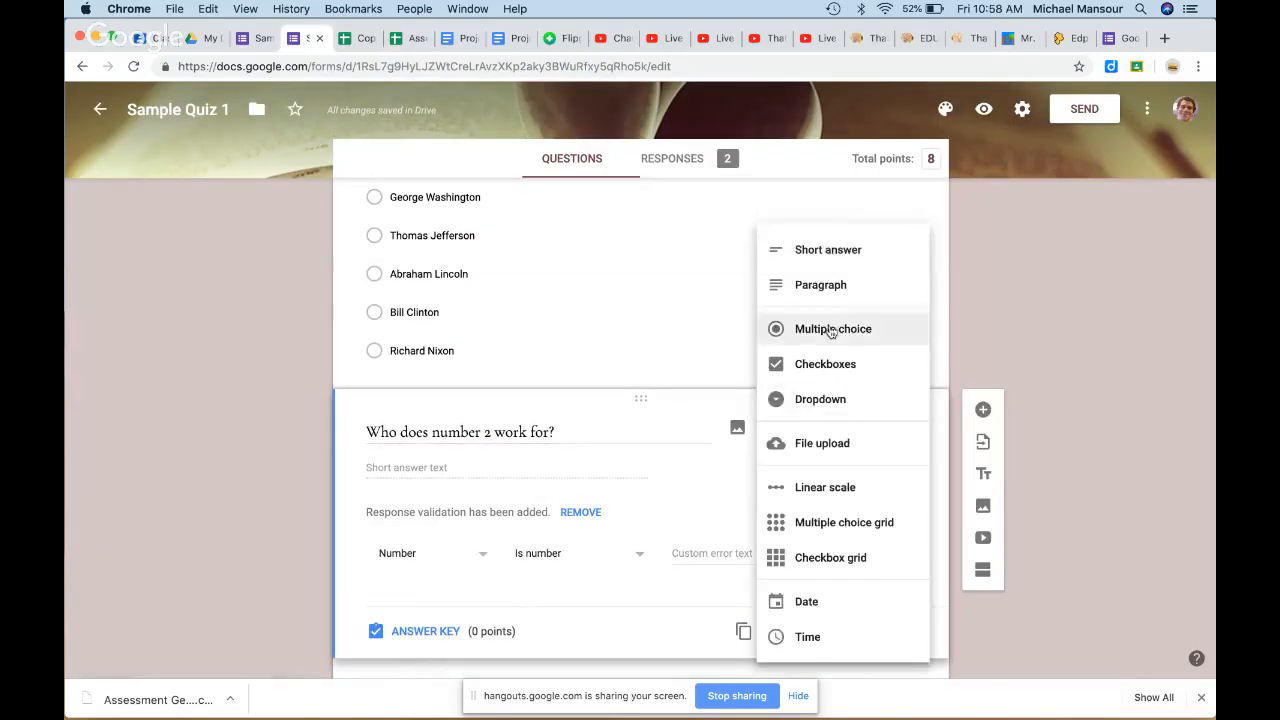
pyautogui.click(827, 330)
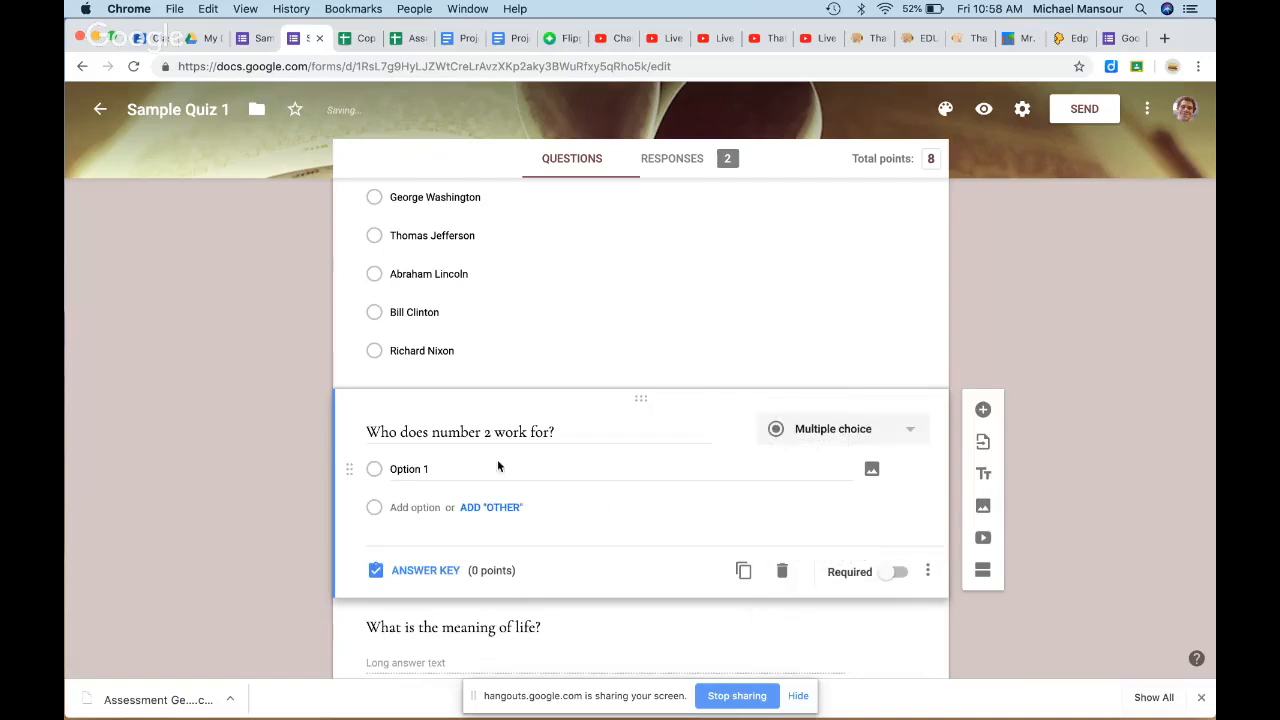
pyautogui.click(426, 466)
pyautogui.press('super+v')
pyautogui.click(290, 569)
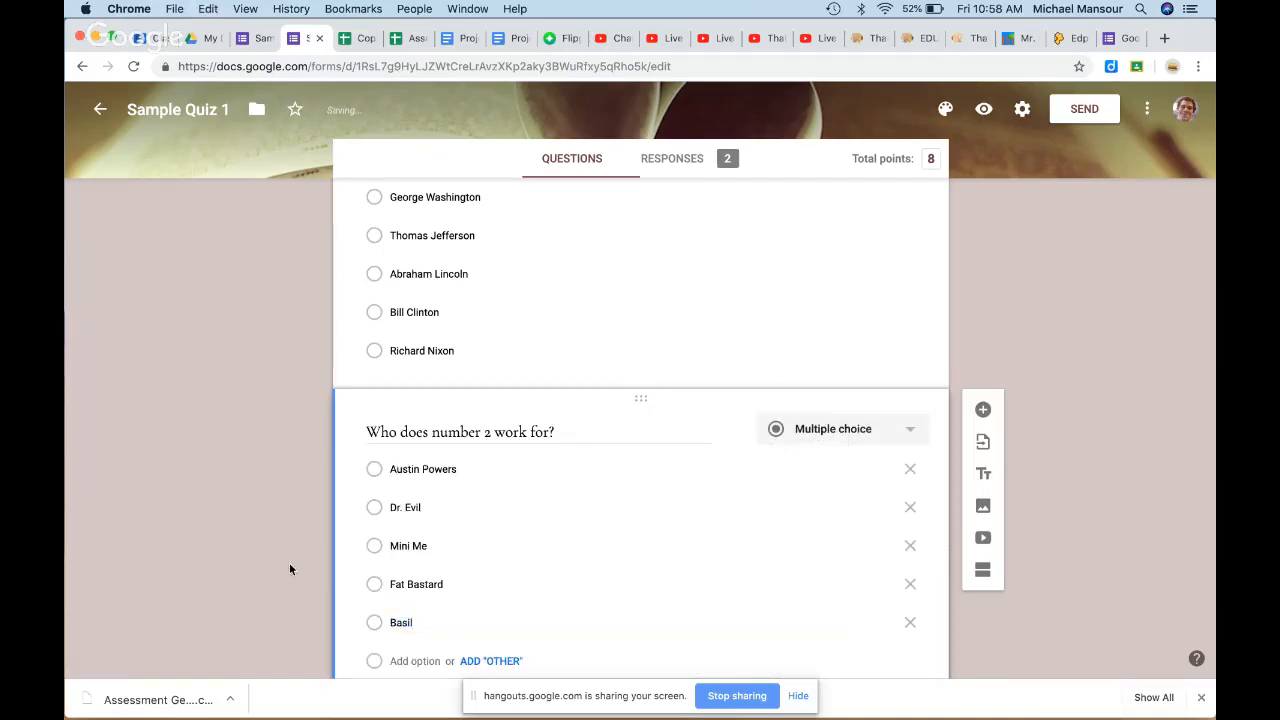
# Step: In the new question's answer key, mark Dr. Evil as correct and assign 1 point, returning to question editing
pyautogui.scroll(-2, 1026, 440)
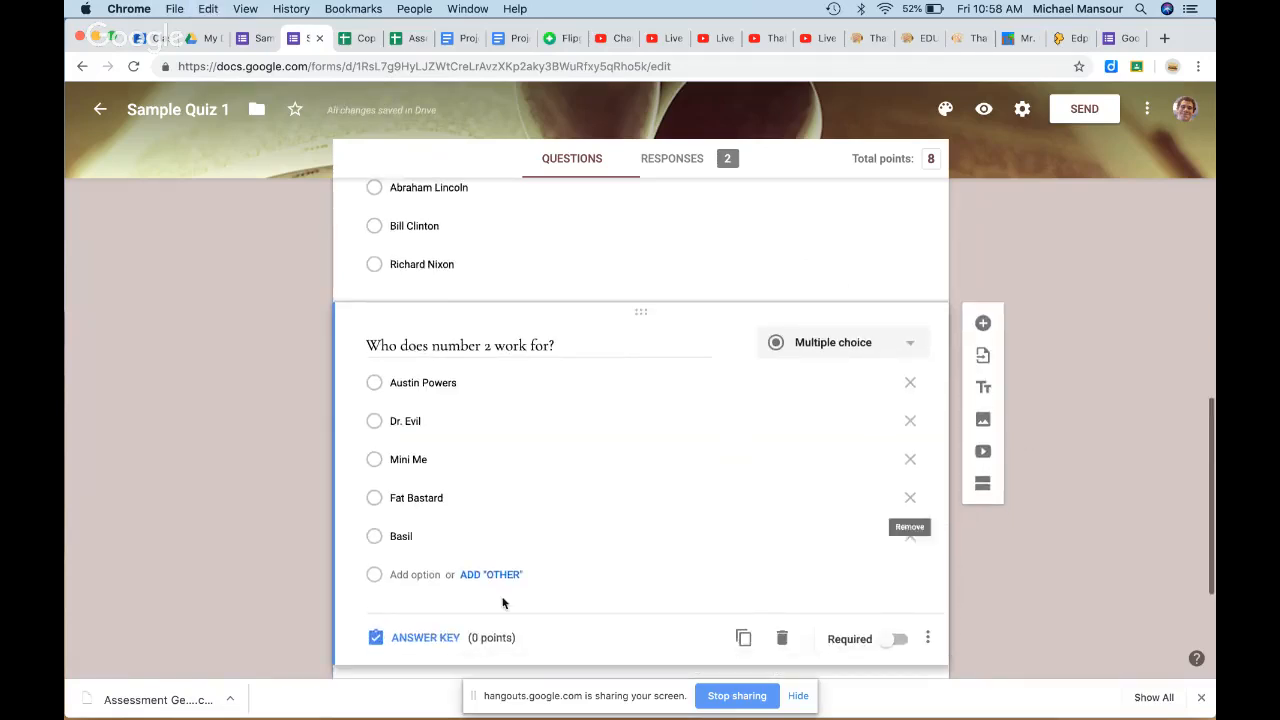
pyautogui.click(447, 636)
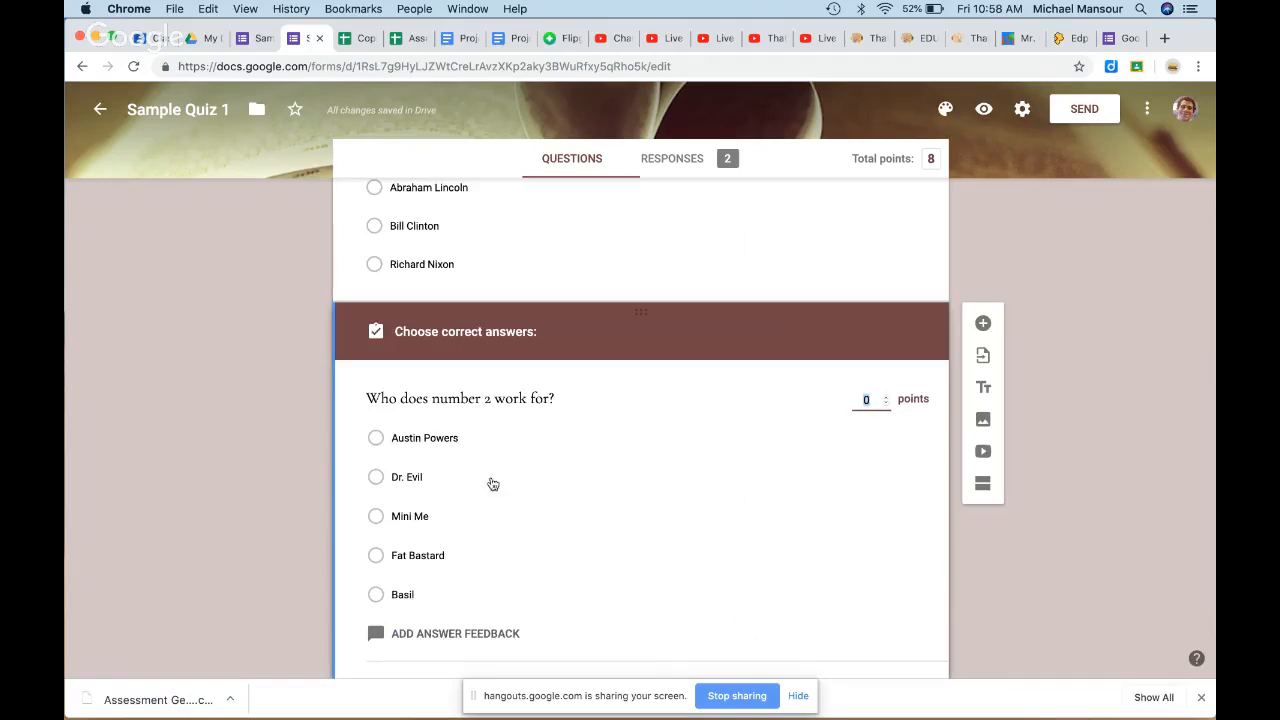
pyautogui.click(377, 480)
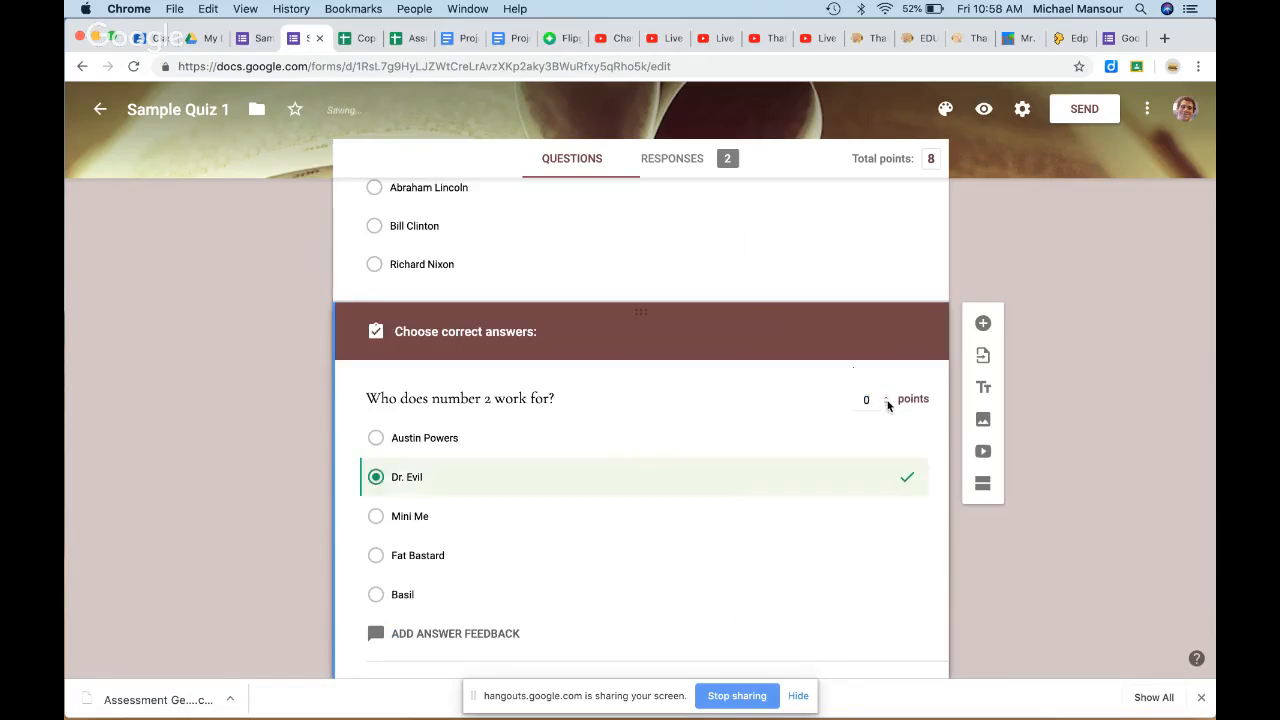
pyautogui.click(887, 399)
pyautogui.scroll(-3, 1077, 450)
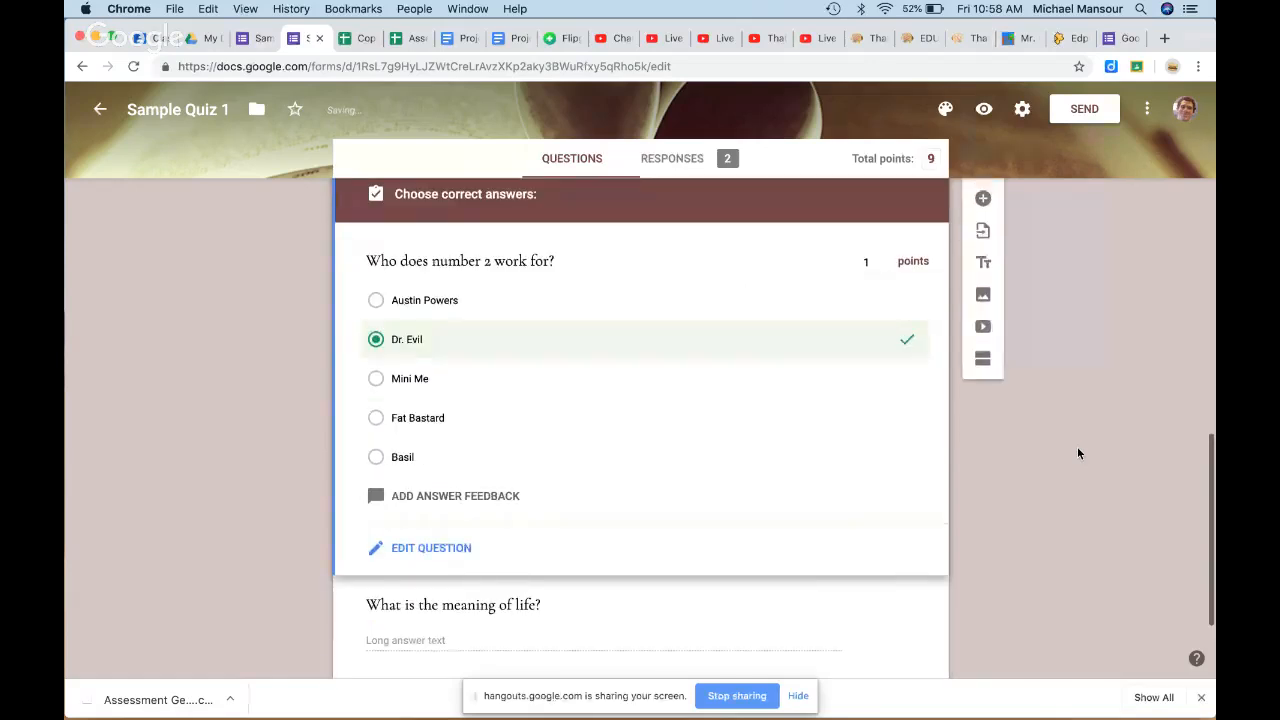
pyautogui.click(431, 548)
# Step: Examine the points setting of the "What is the meaning of life?" question and the options of the untitled file upload question
pyautogui.scroll(-2, 242, 467)
pyautogui.click(523, 477)
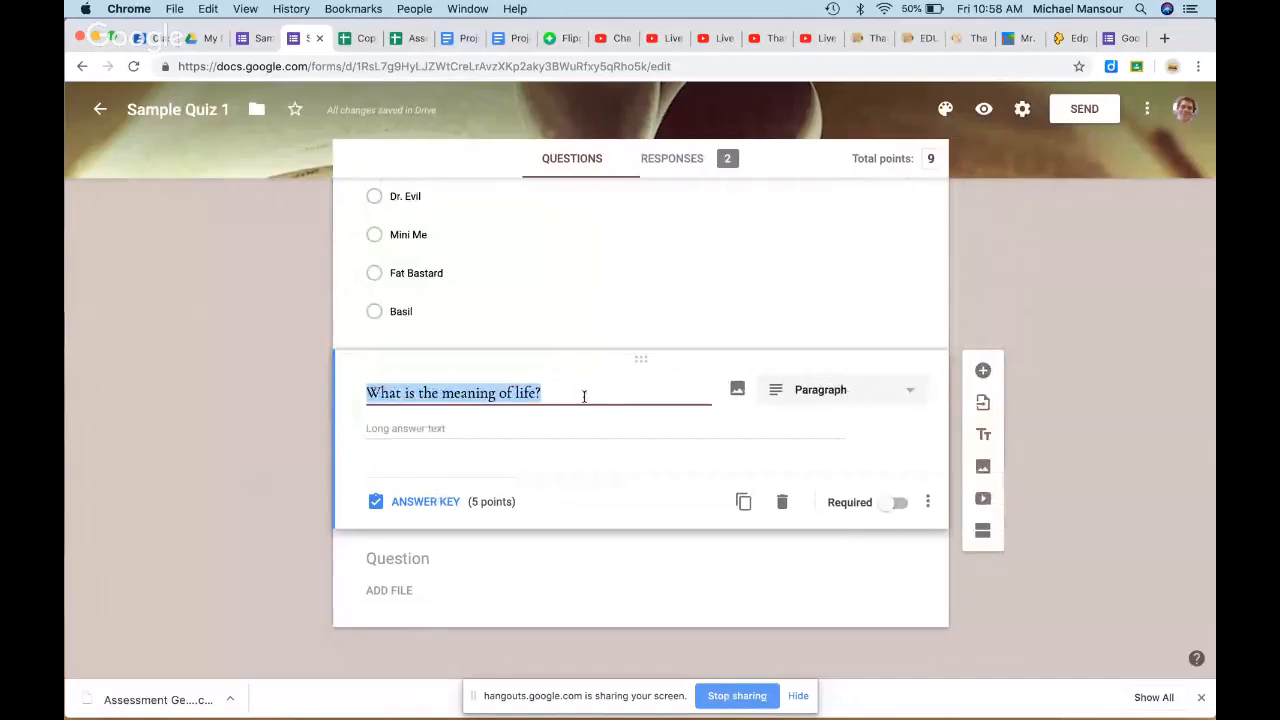
pyautogui.click(431, 502)
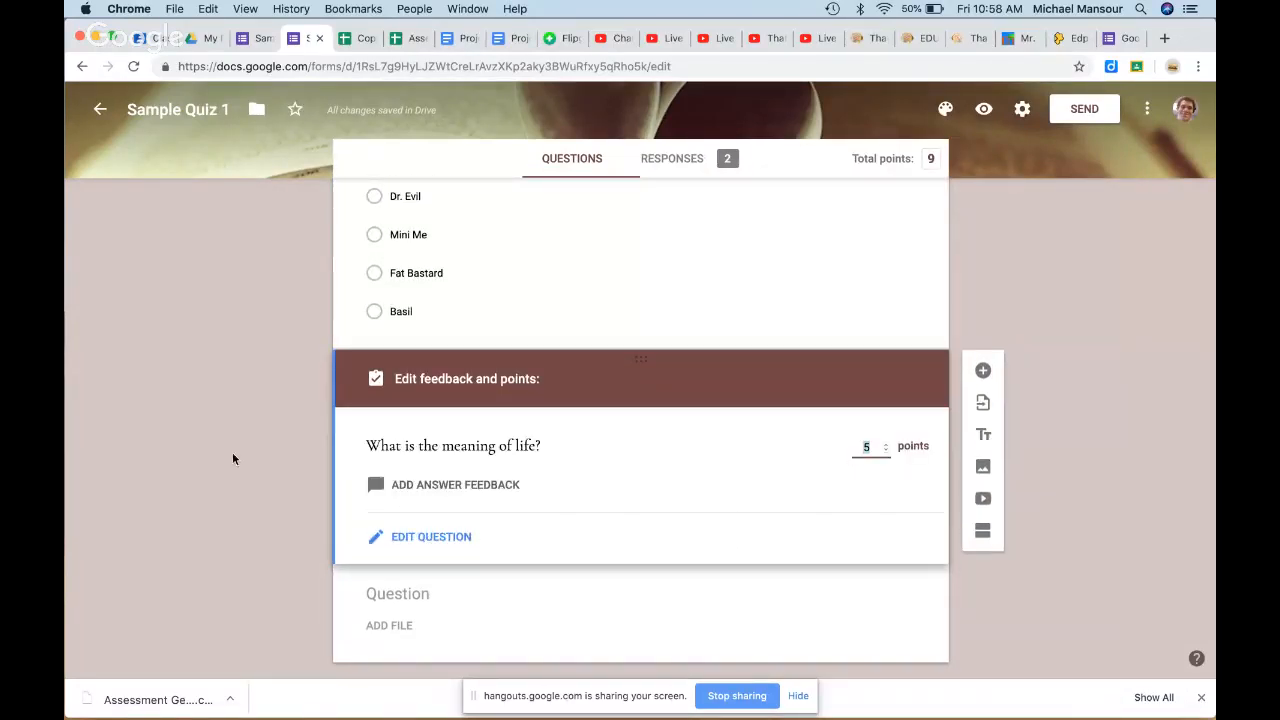
pyautogui.click(243, 496)
pyautogui.click(691, 595)
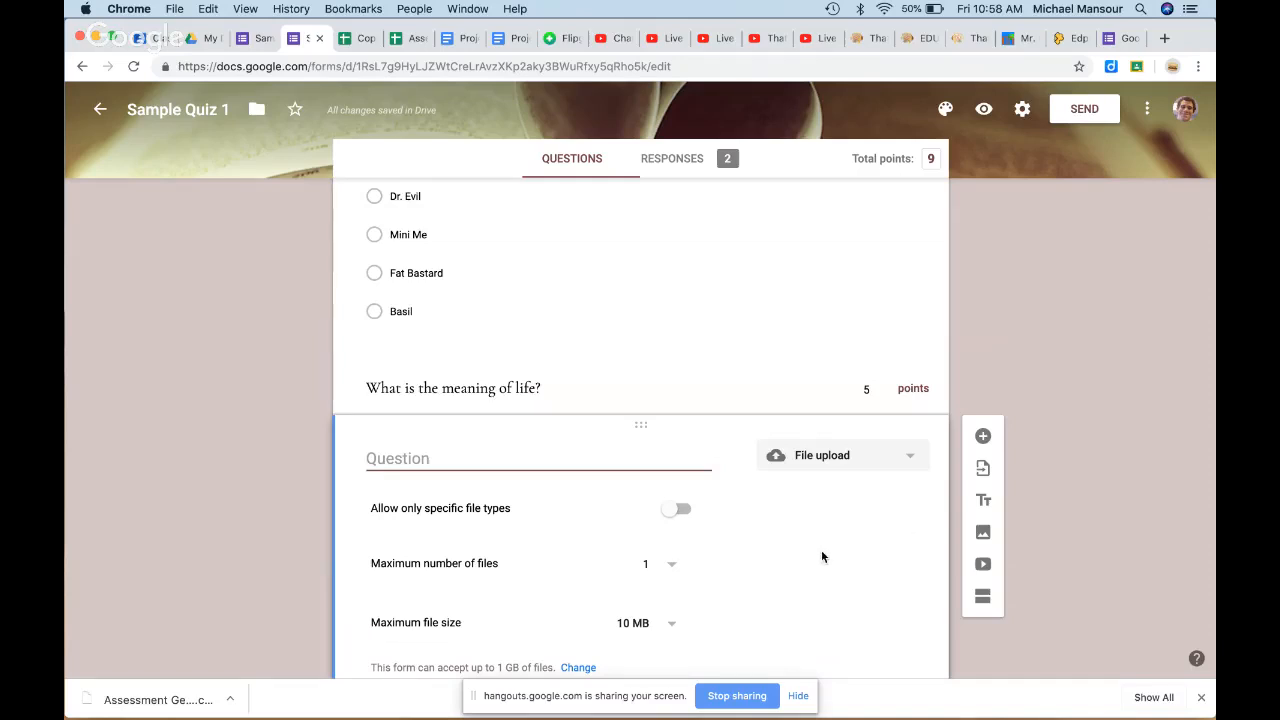
pyautogui.click(1126, 360)
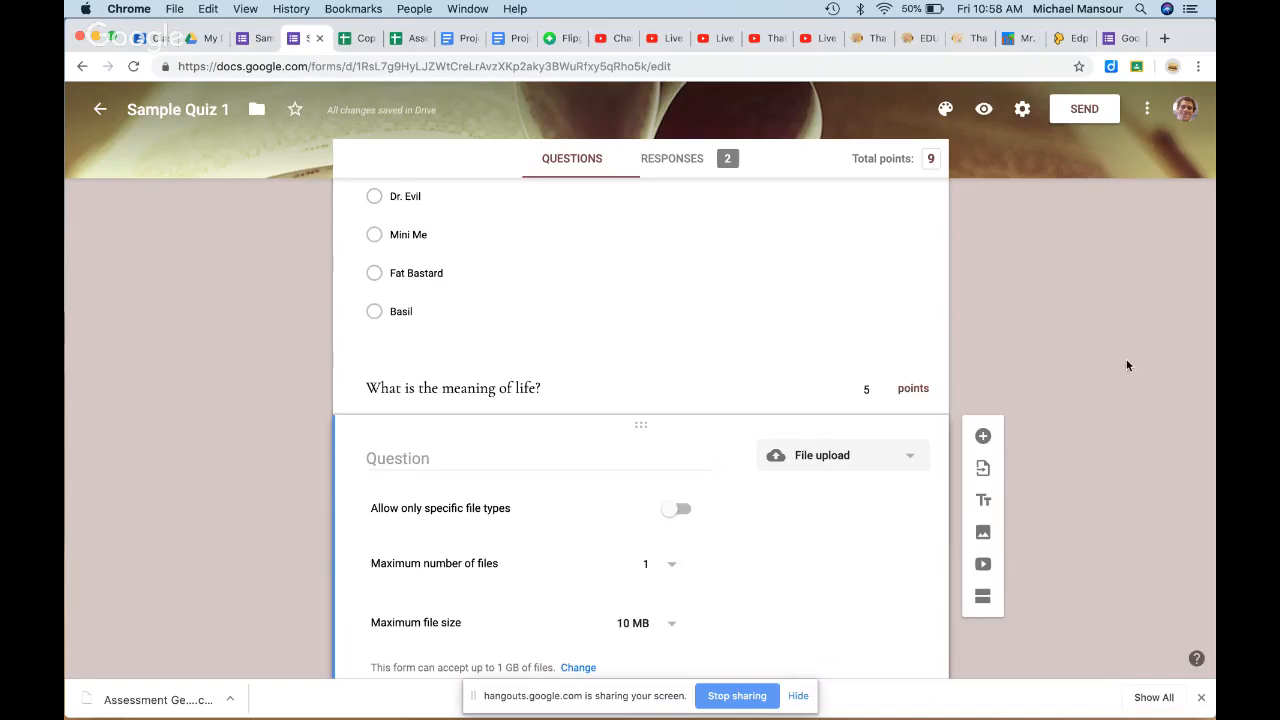
# Step: Look at the Sample Quiz 2 form for comparison and return to Sample Quiz 1
pyautogui.click(251, 42)
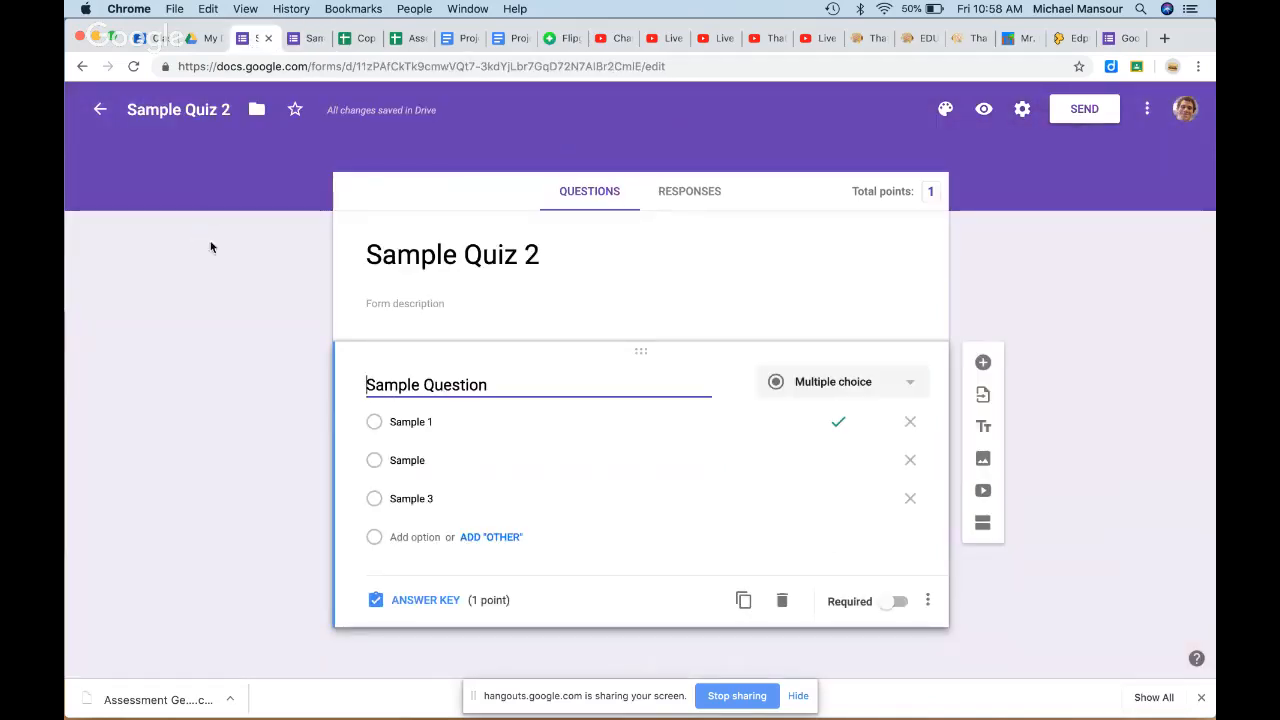
pyautogui.click(300, 40)
pyautogui.scroll(3, 1008, 293)
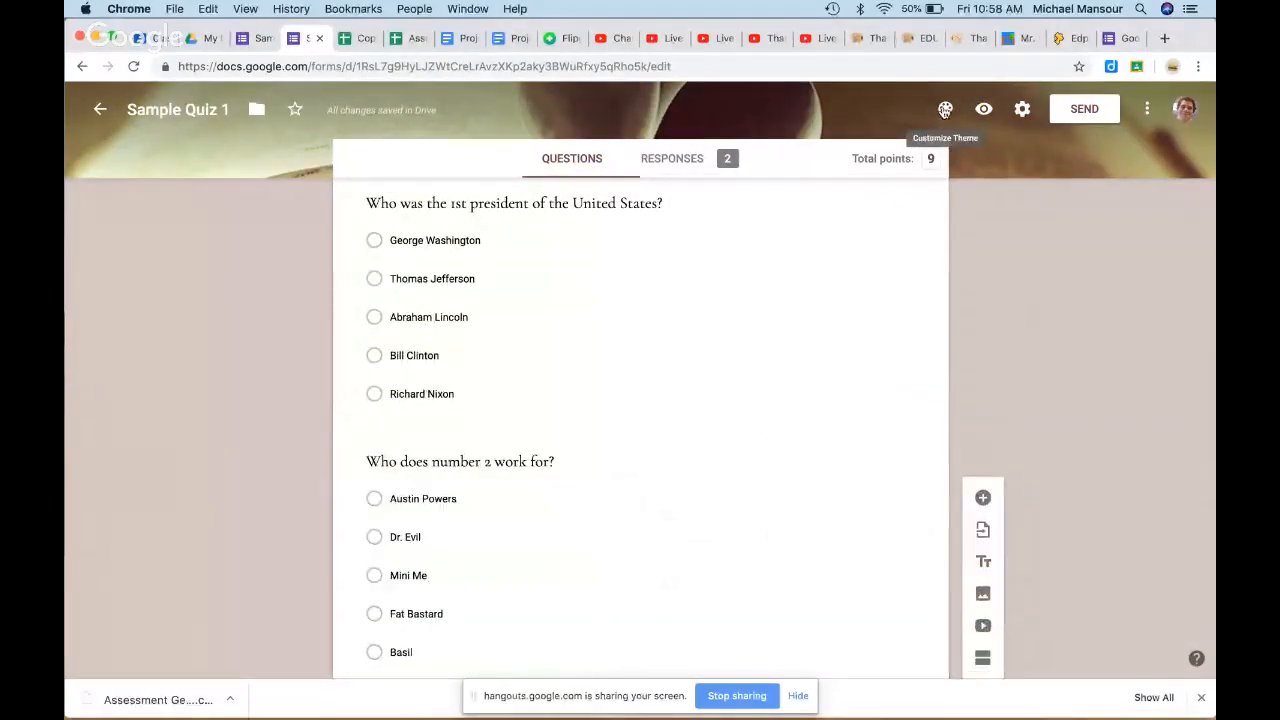
# Step: Replace the form's header image with the paintbrushes picture from the Work and School collection
pyautogui.click(945, 110)
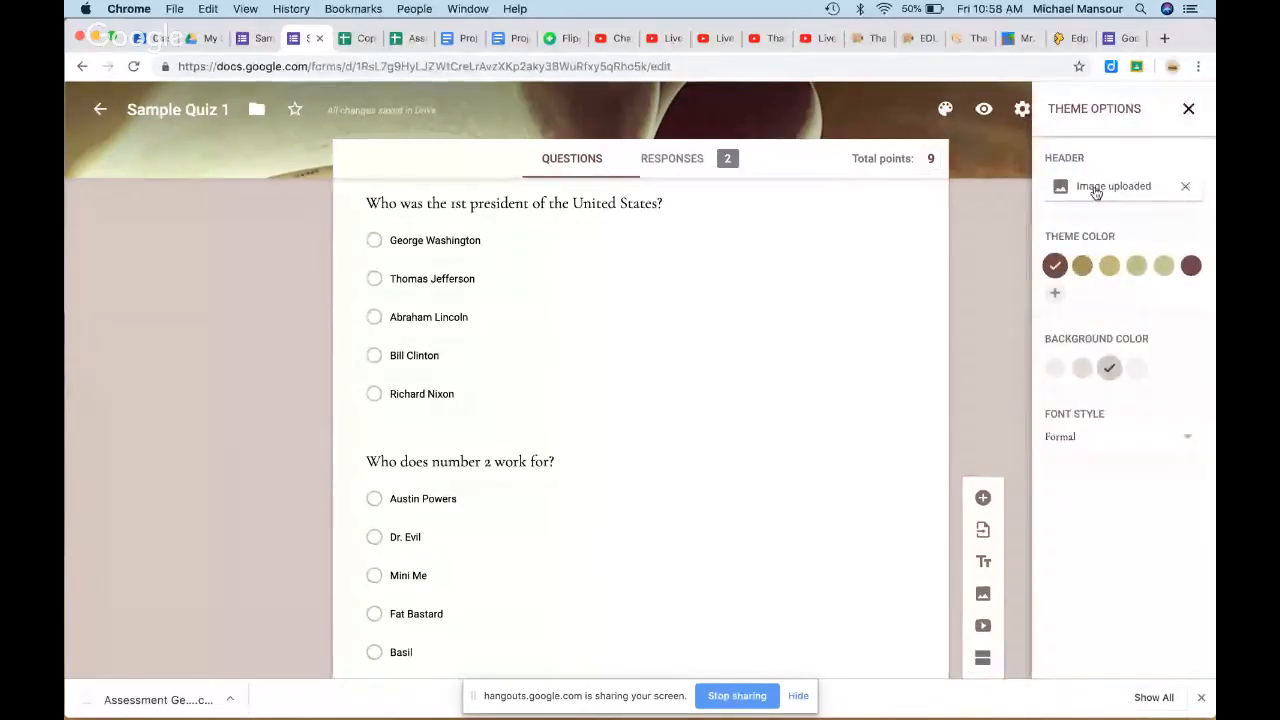
pyautogui.click(1094, 190)
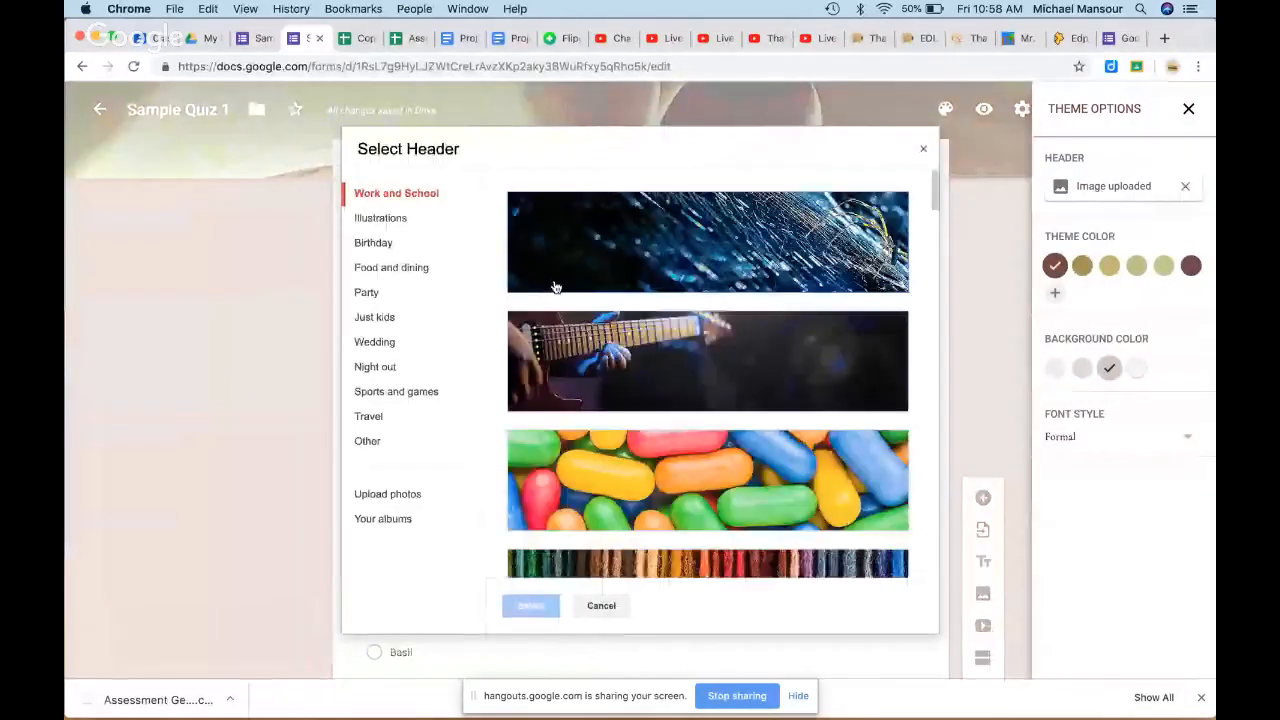
pyautogui.scroll(-5, 712, 493)
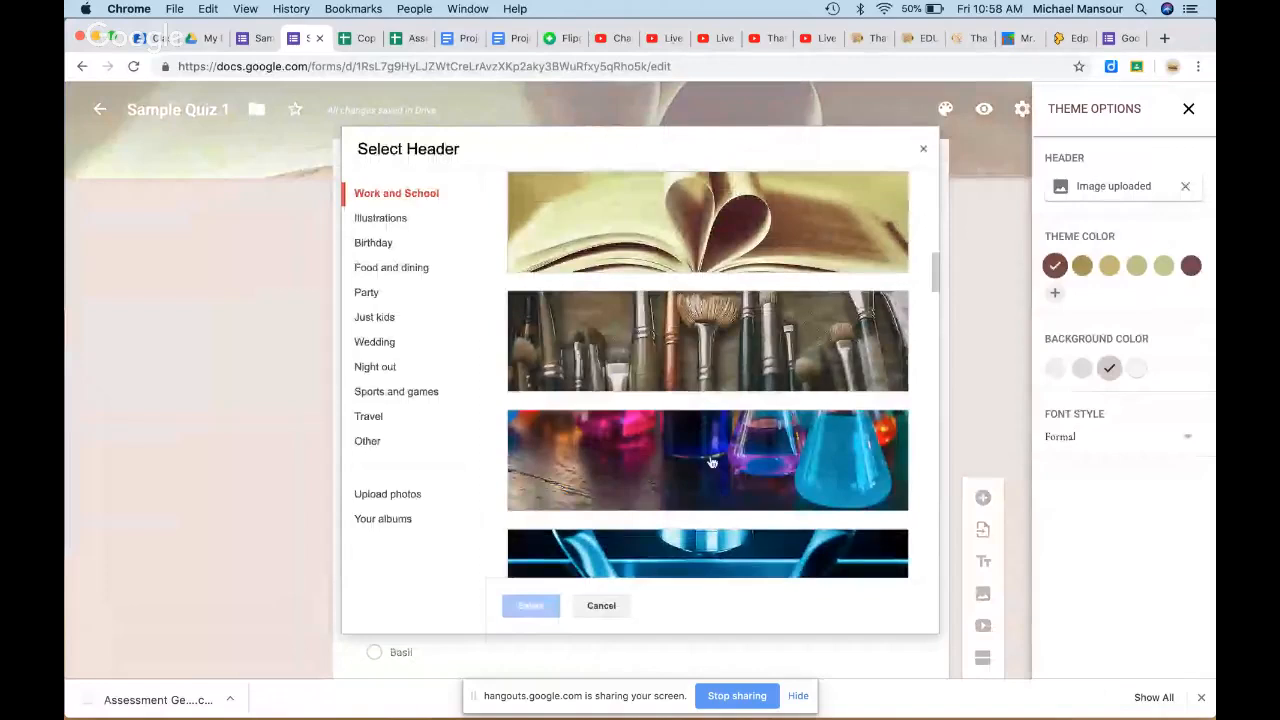
pyautogui.click(718, 368)
pyautogui.click(530, 605)
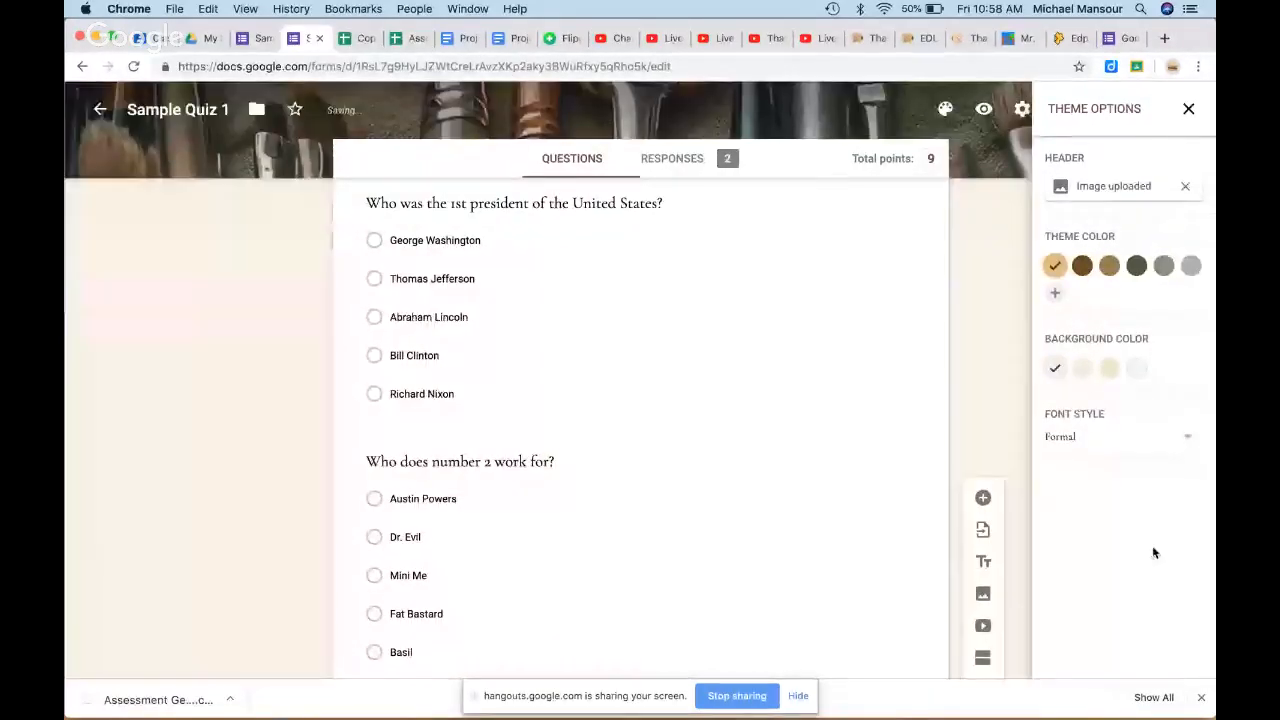
# Step: Set the theme color to the darker of the two grey swatches, choose the Formal font style, and close the theme options
pyautogui.click(1162, 266)
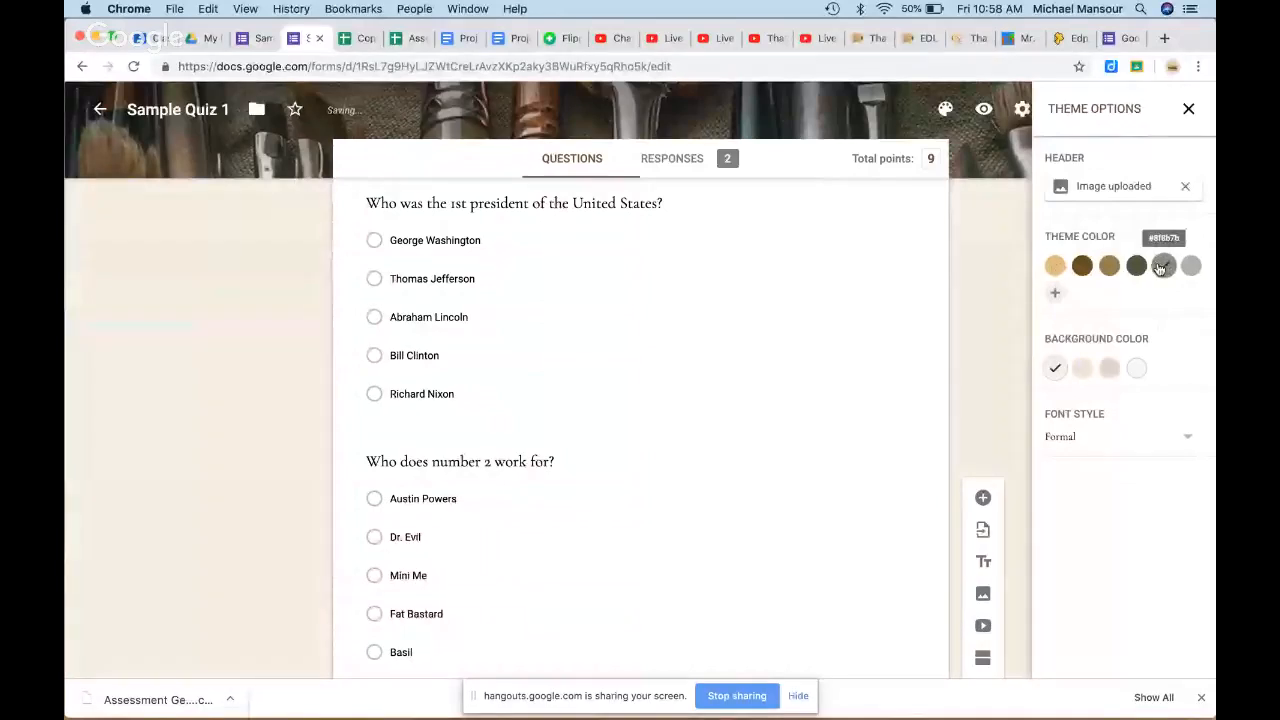
pyautogui.click(1135, 450)
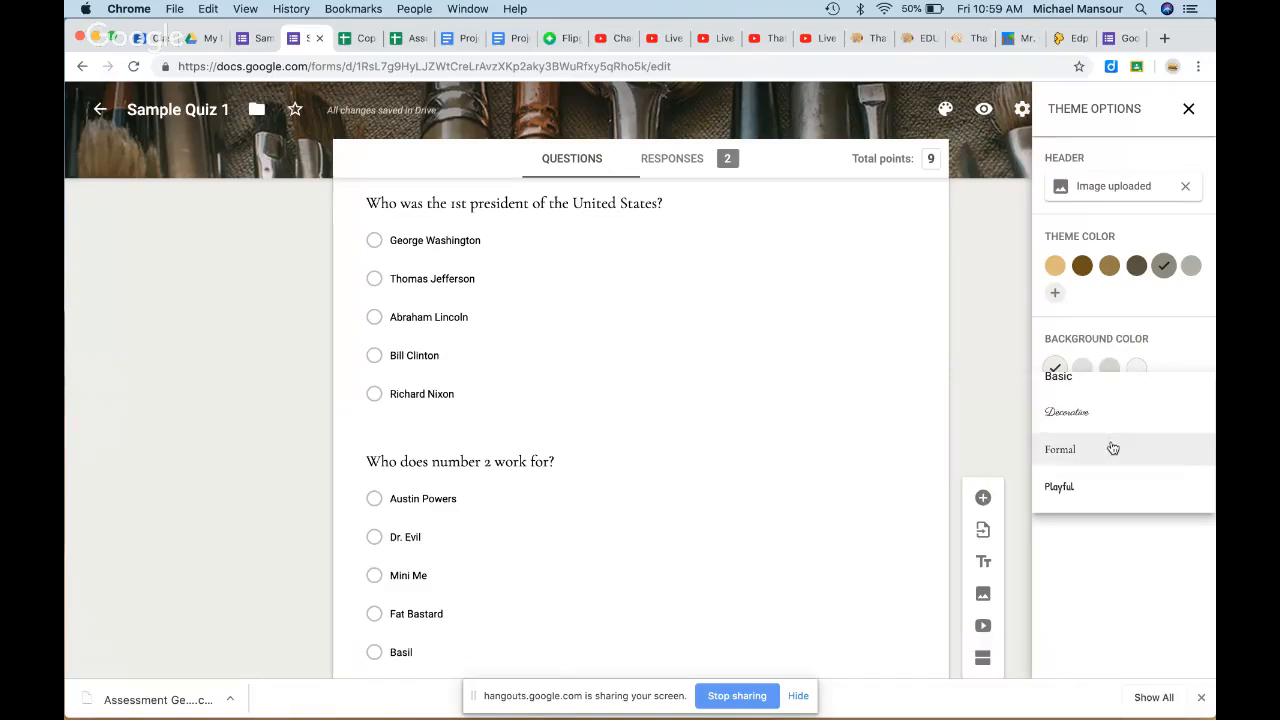
pyautogui.click(1113, 449)
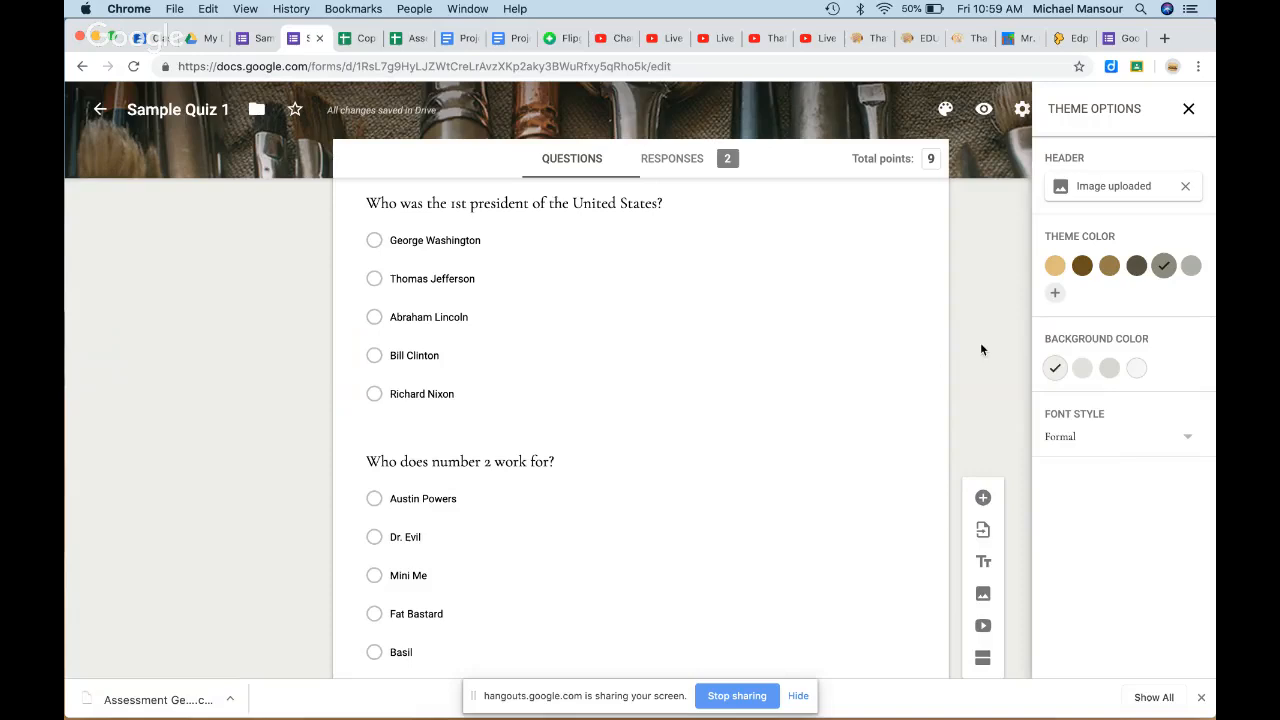
pyautogui.click(1188, 109)
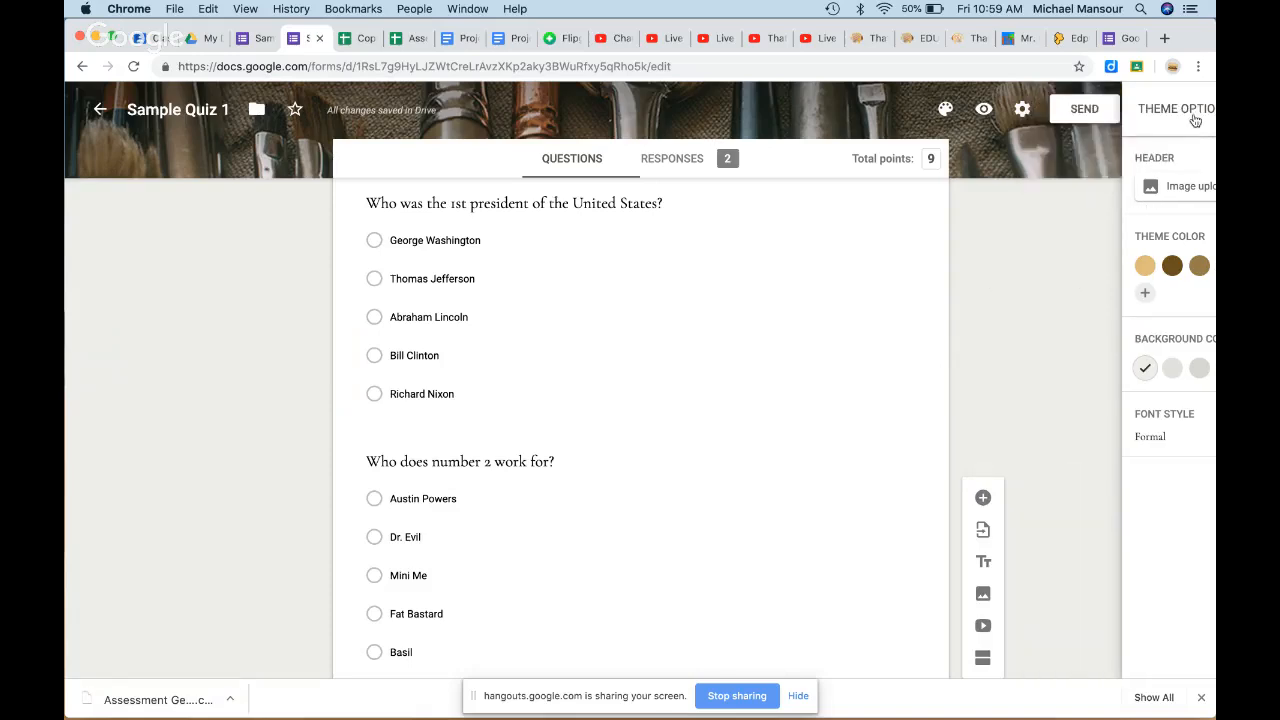
# Step: Examine the form's email, link and embed sending options, and close the Send form dialog without sending
pyautogui.click(1062, 114)
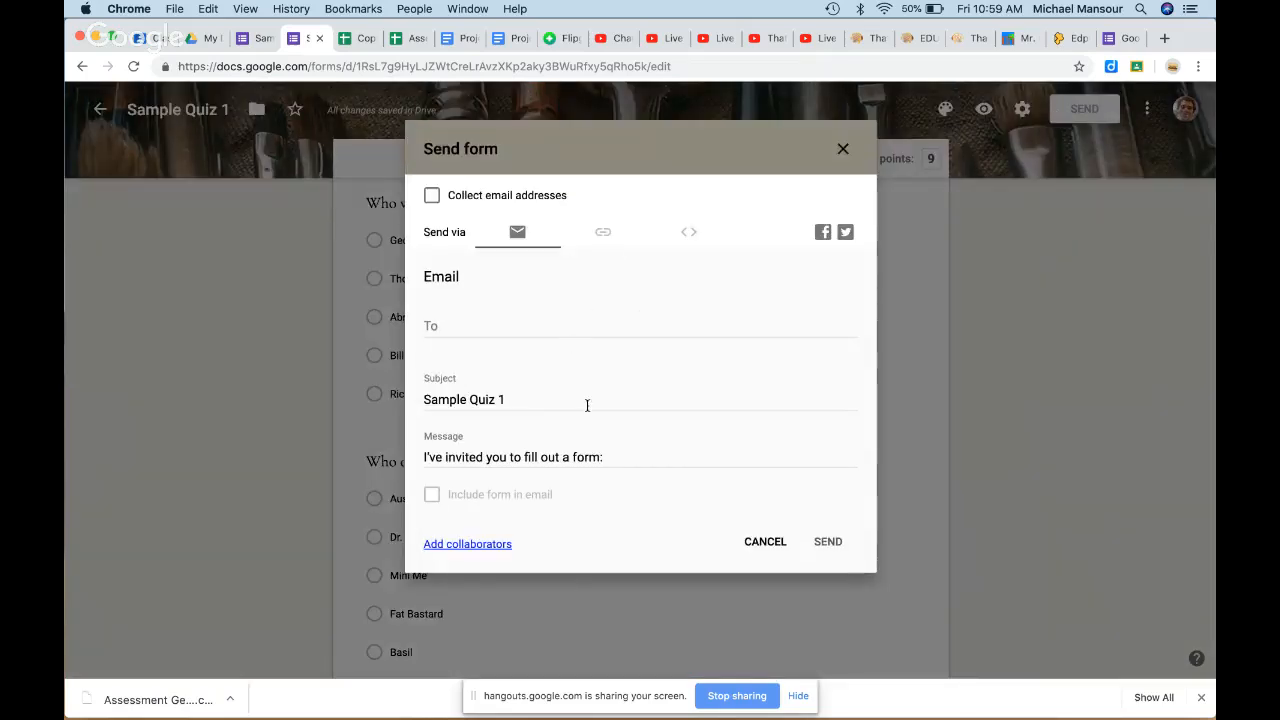
pyautogui.click(605, 244)
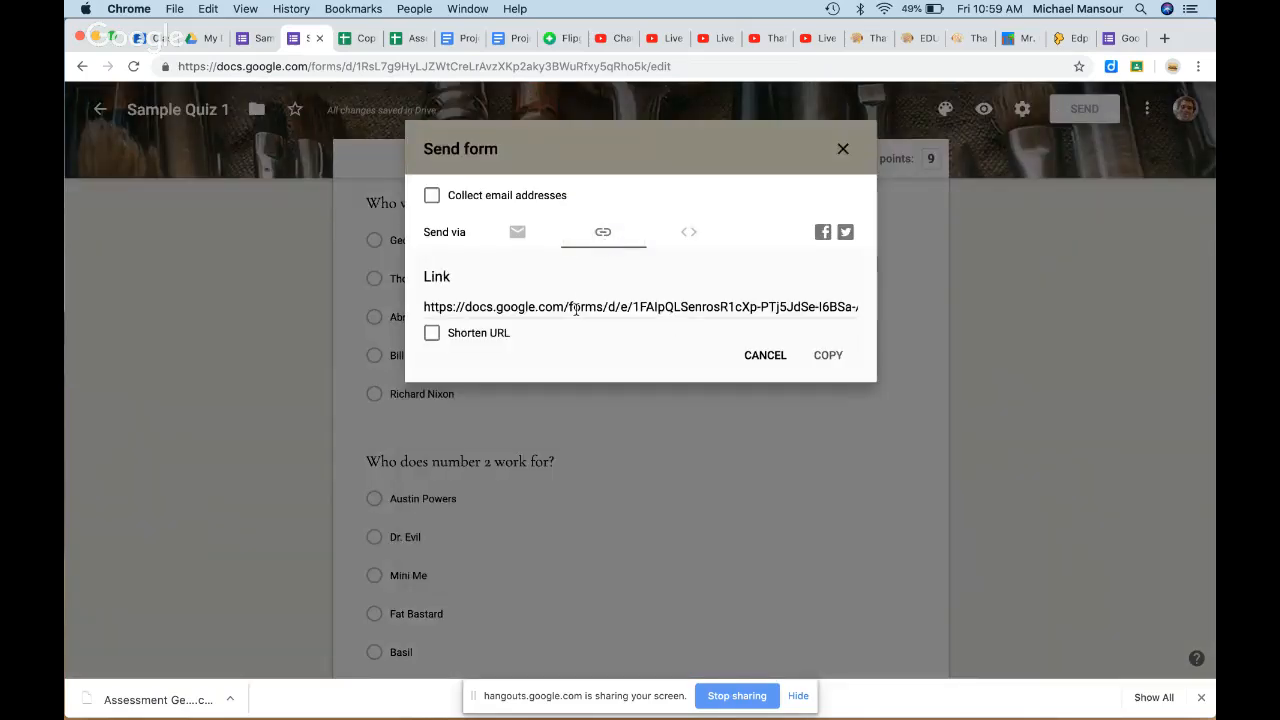
pyautogui.click(576, 310)
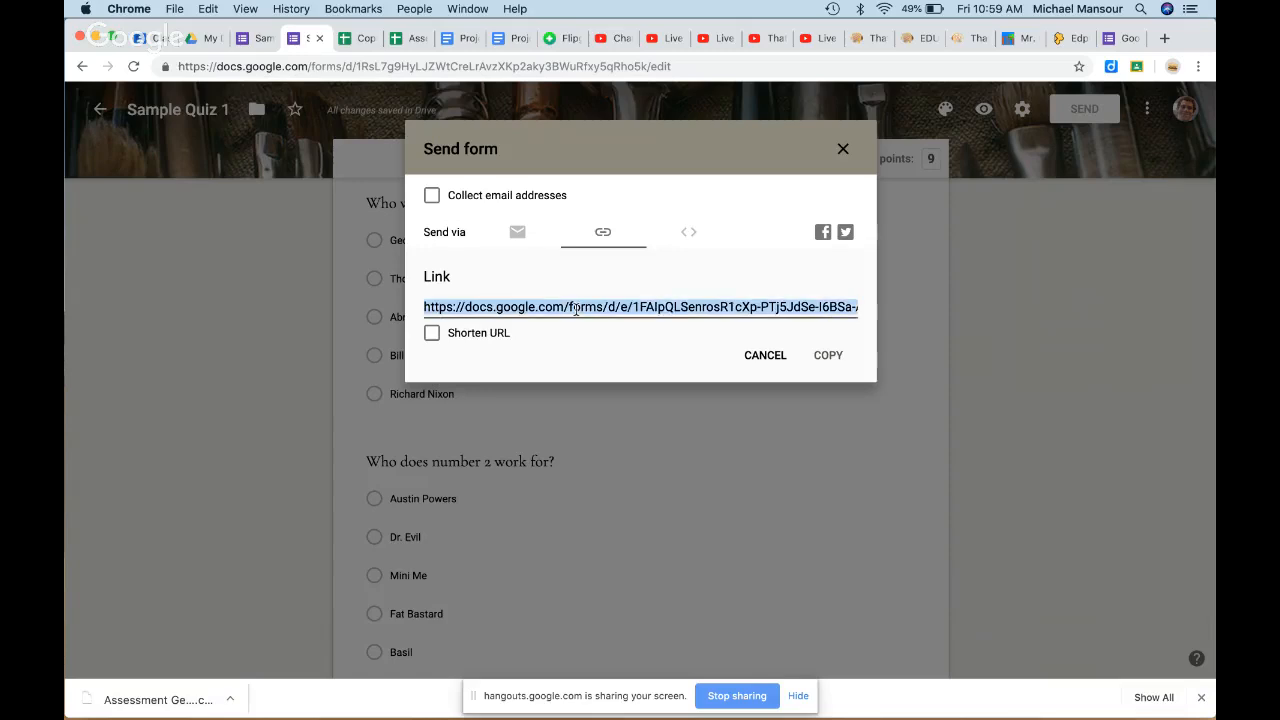
pyautogui.click(694, 240)
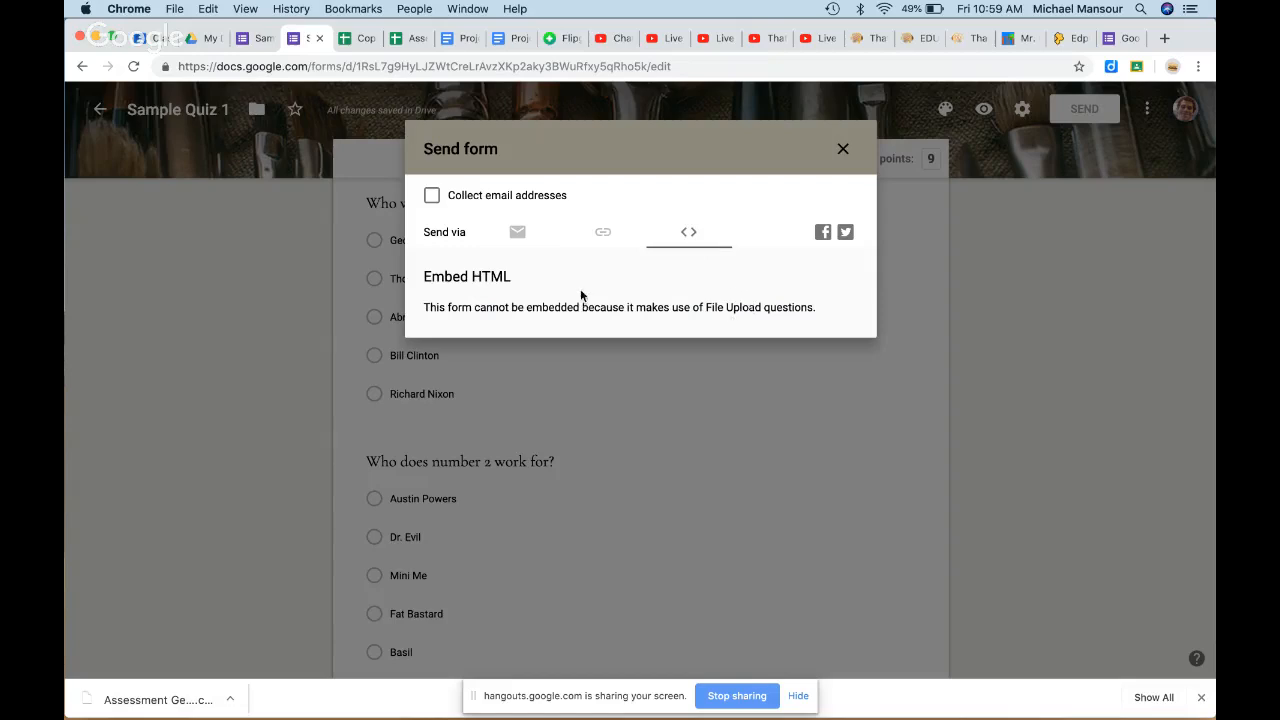
pyautogui.click(843, 150)
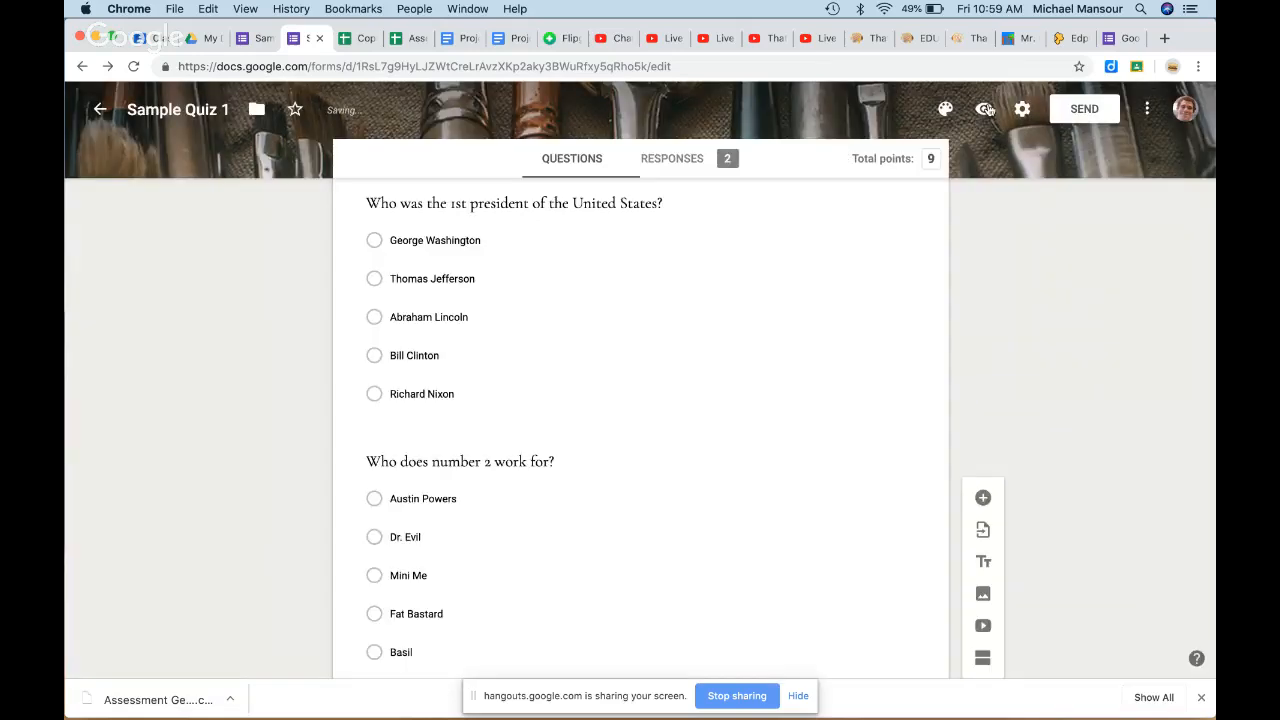
# Step: Preview Sample Quiz 1 as a respondent and look through its questions
pyautogui.click(986, 109)
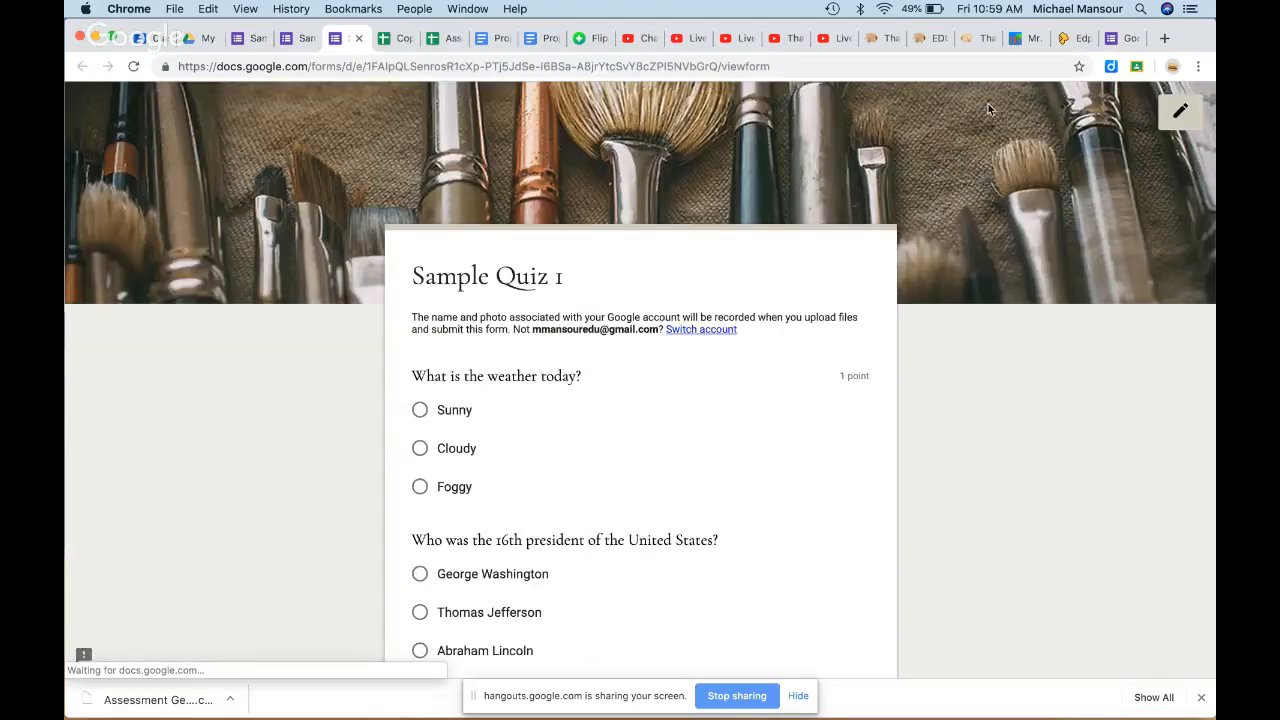
pyautogui.scroll(-15, 911, 360)
pyautogui.scroll(15, 911, 360)
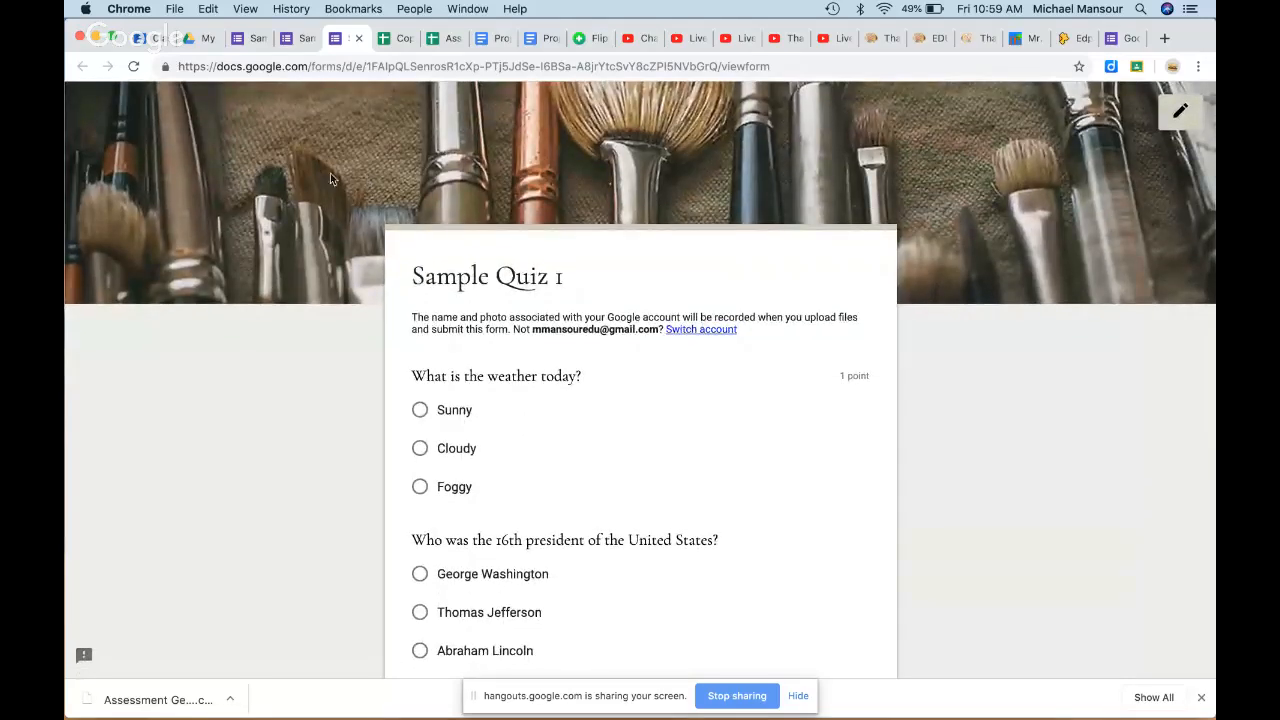
# Step: Switch to Google Classroom and create an assignment titled "Sample Quiz 2" for the EDU 601 - 2019 class
pyautogui.click(137, 38)
pyautogui.click(402, 172)
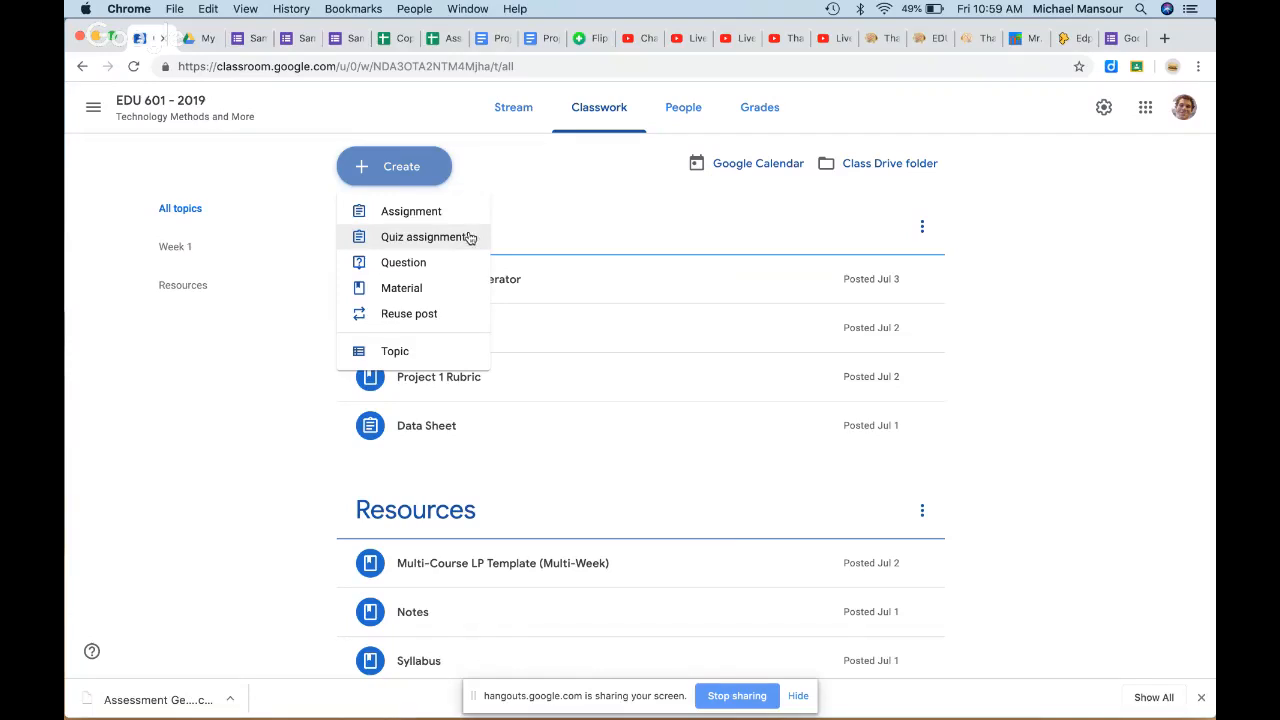
pyautogui.click(438, 210)
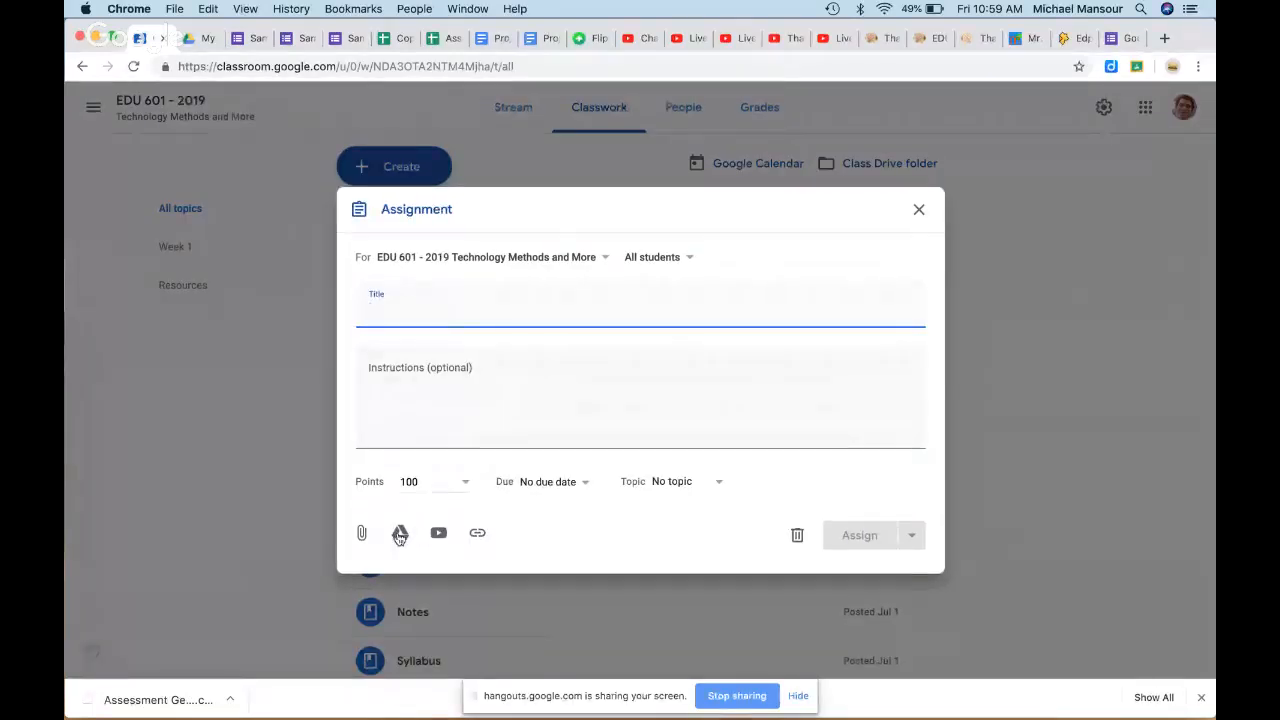
pyautogui.write('Sample')
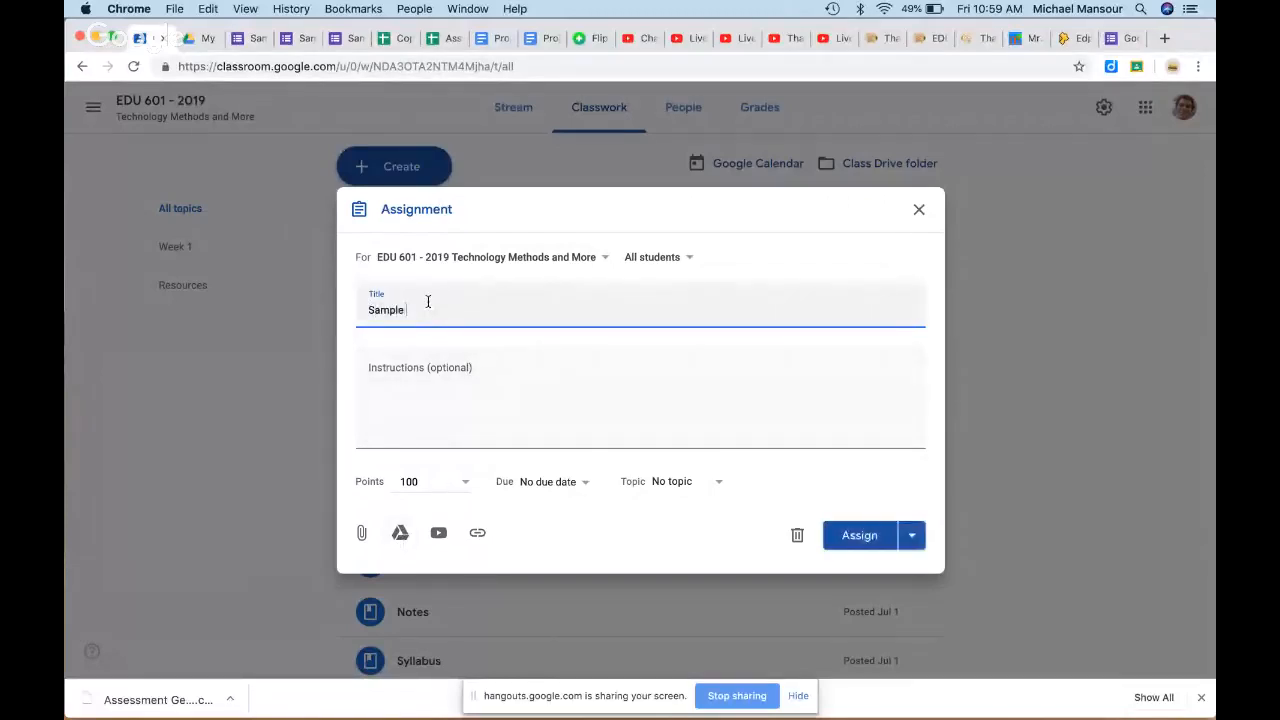
pyautogui.write(' Quiz 2')
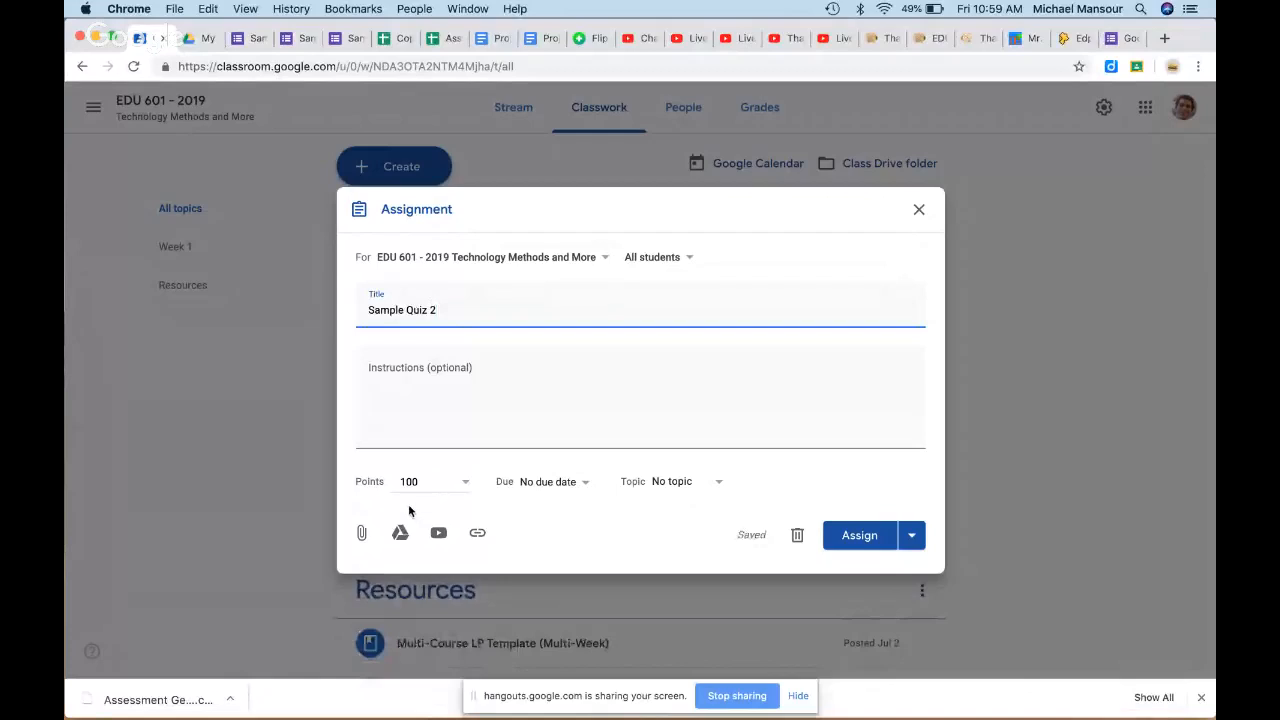
# Step: Return to the Sample Quiz 1 form in Google Forms and choose Class 3 Quiz as the source for importing questions
pyautogui.click(298, 38)
pyautogui.scroll(5, 823, 334)
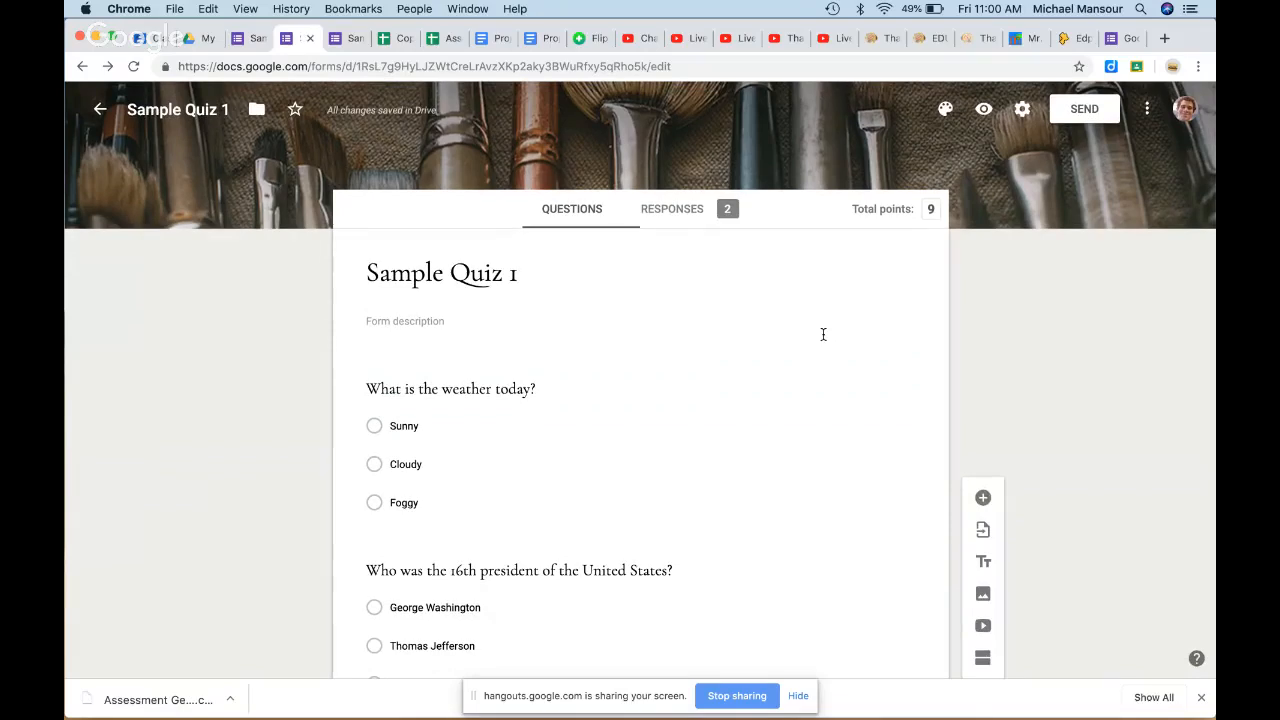
pyautogui.click(985, 535)
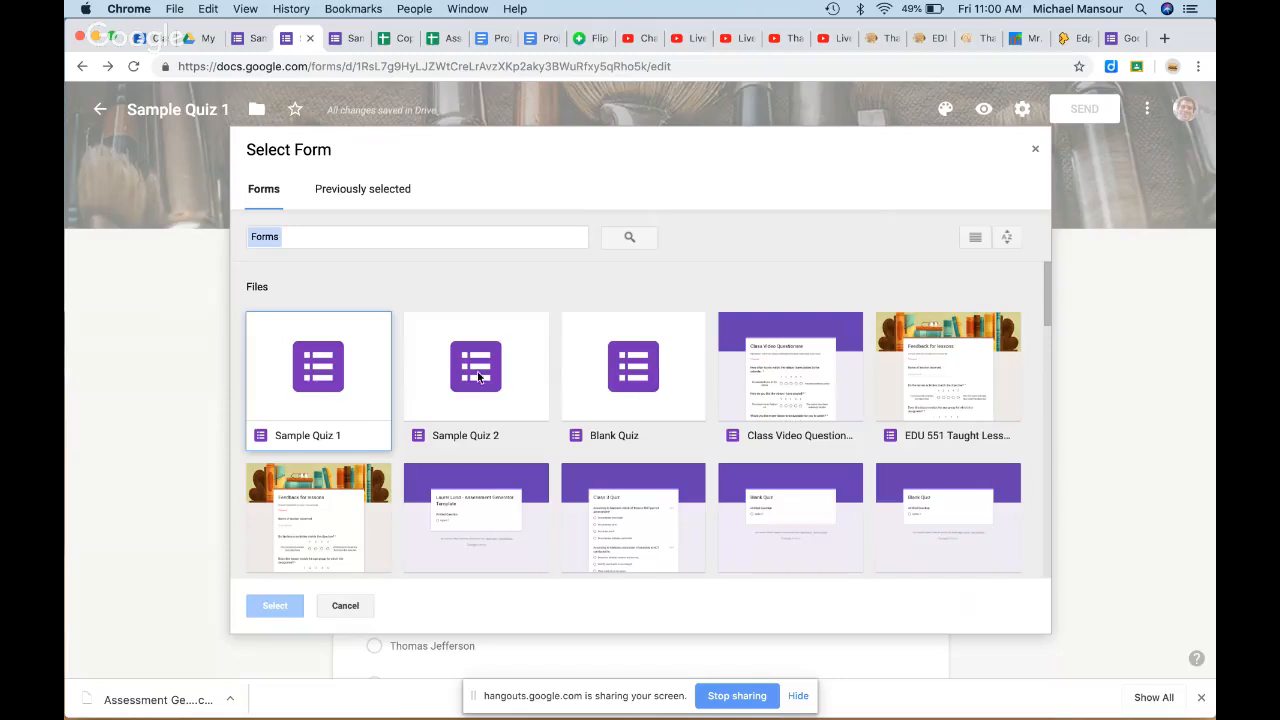
pyautogui.scroll(-2, 477, 370)
pyautogui.scroll(-1, 477, 372)
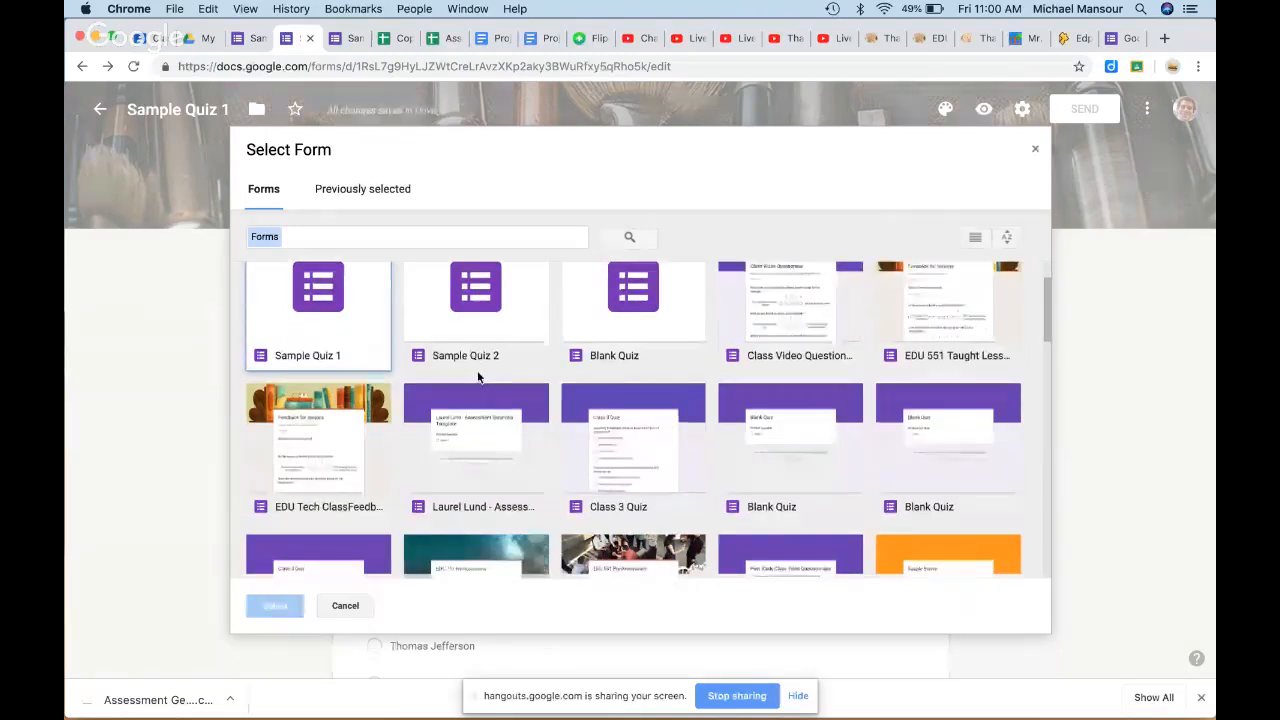
pyautogui.scroll(-2, 477, 372)
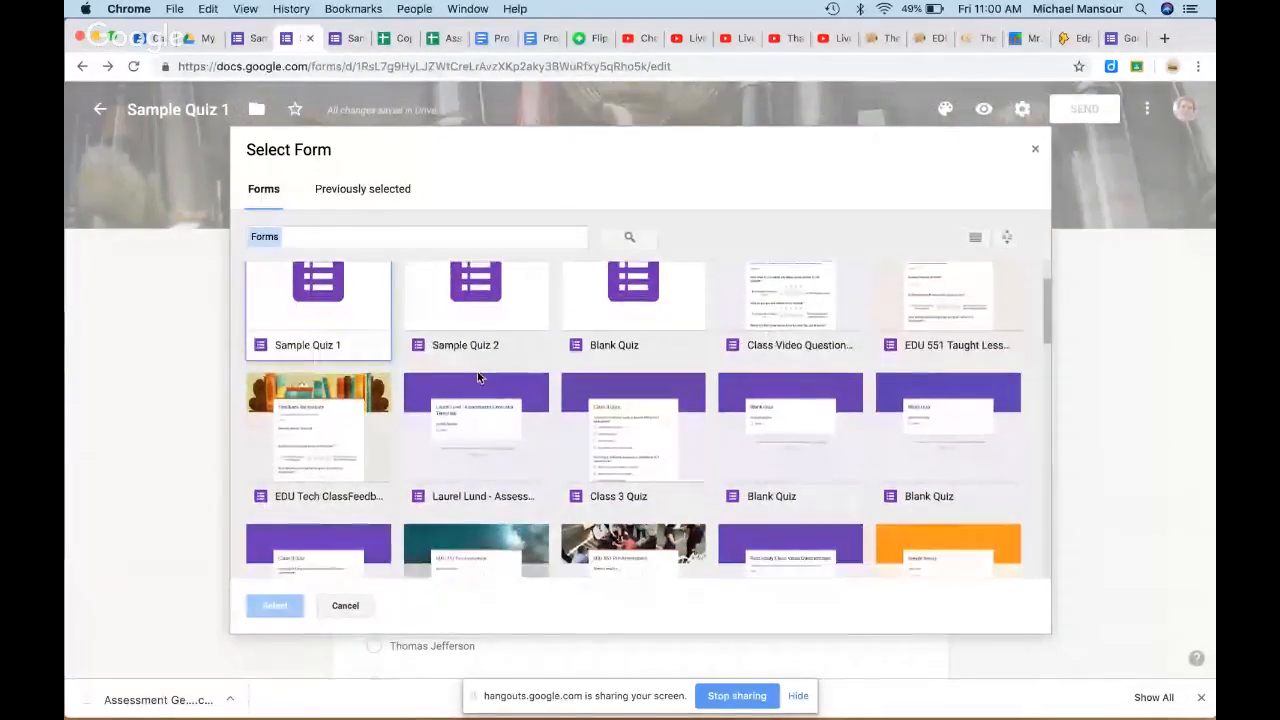
pyautogui.click(632, 413)
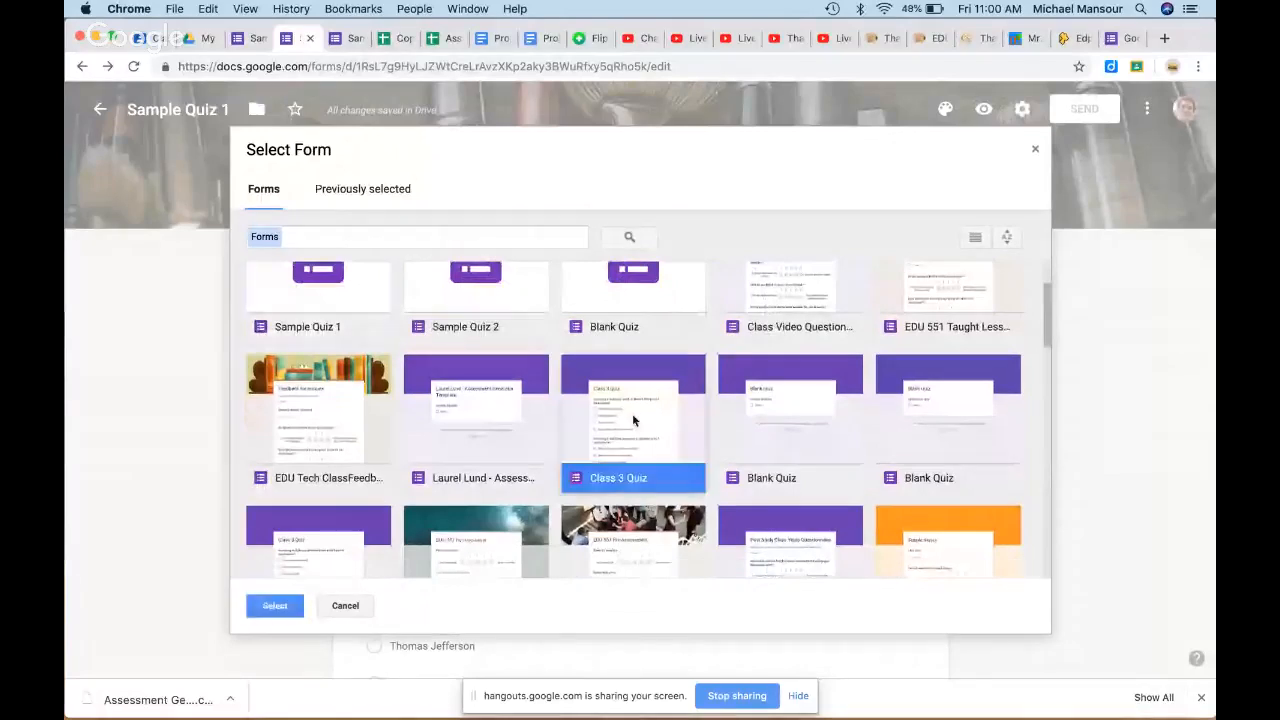
pyautogui.click(276, 607)
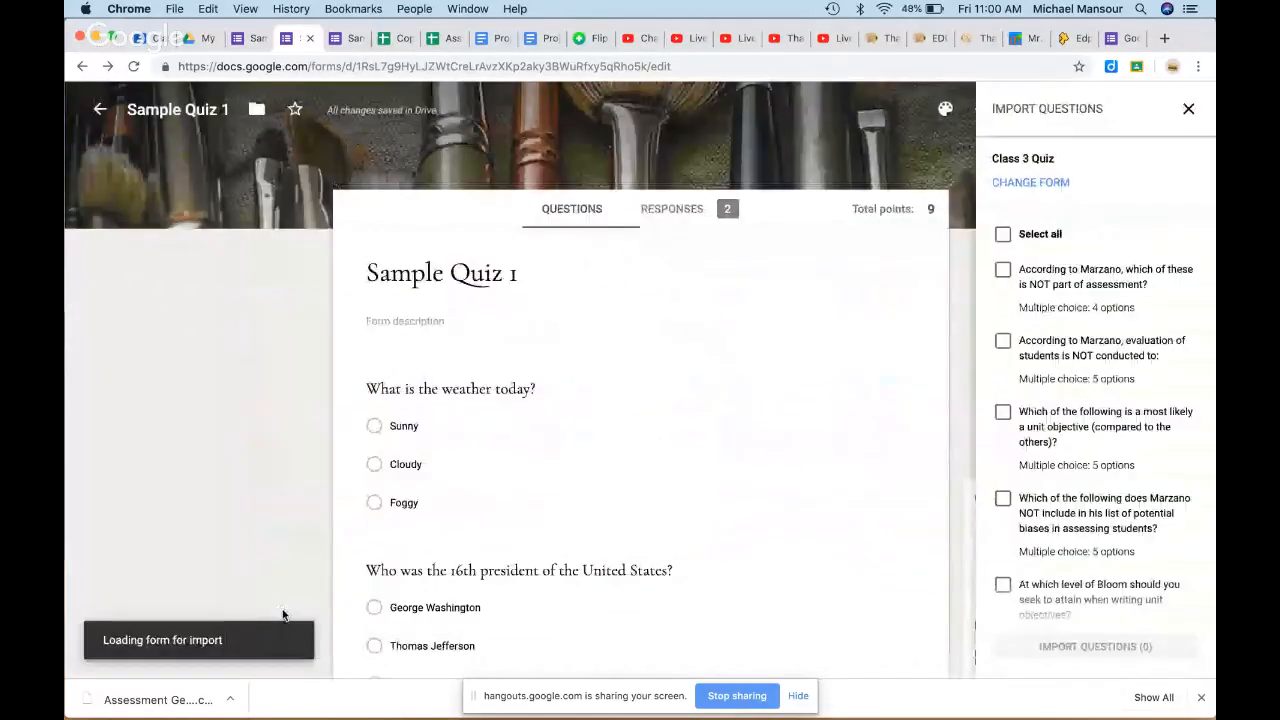
# Step: Import the paragraph question about being a few standard deviations away from the mean into Sample Quiz 1
pyautogui.scroll(-4, 1160, 271)
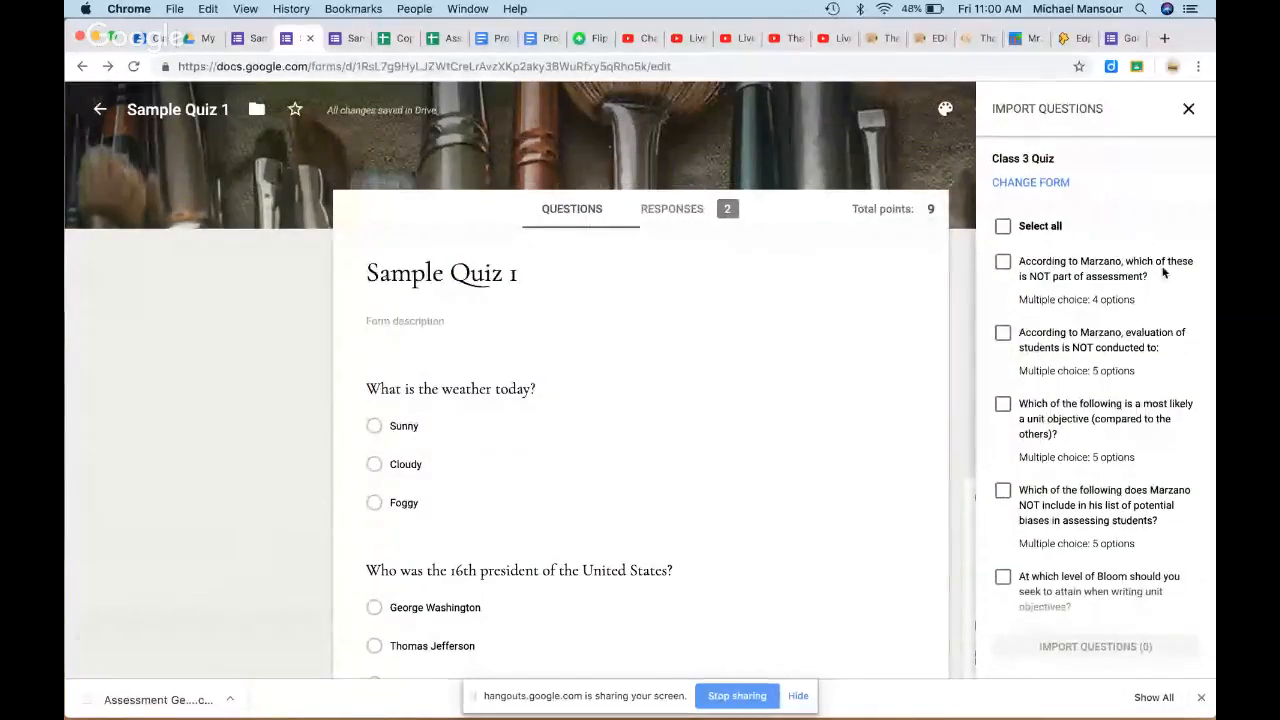
pyautogui.scroll(-4, 1163, 273)
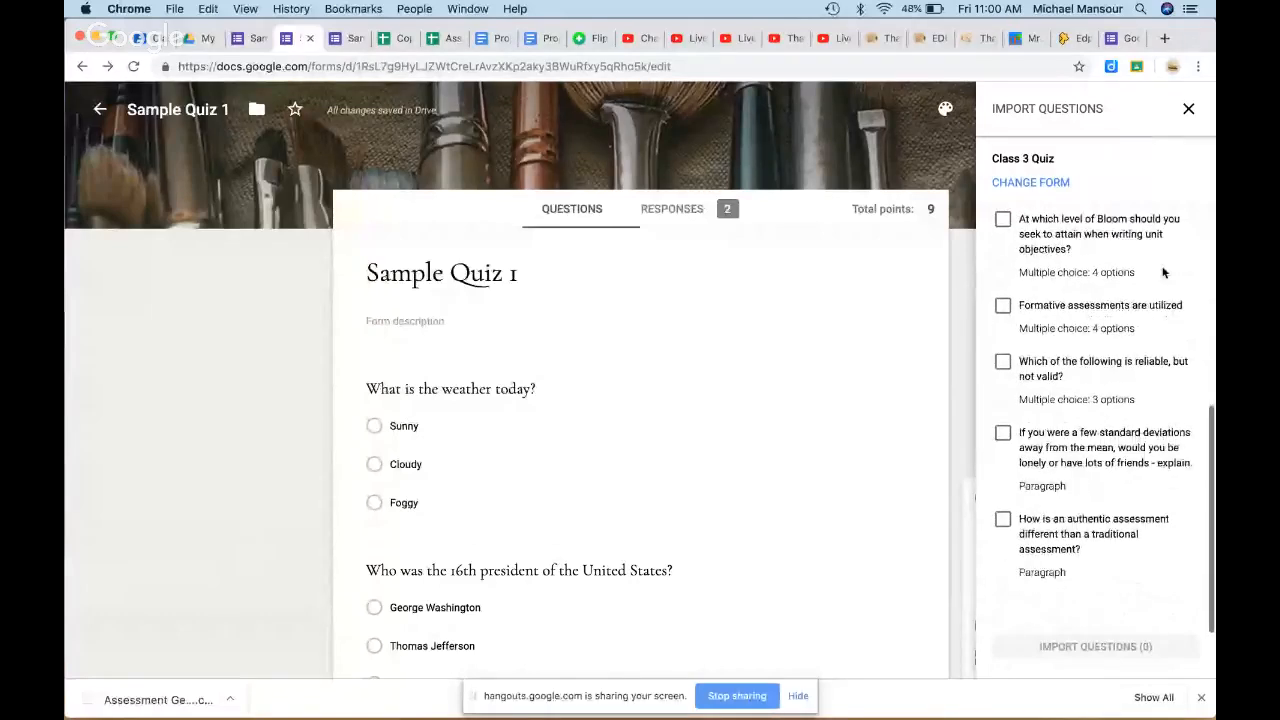
pyautogui.scroll(1, 1157, 417)
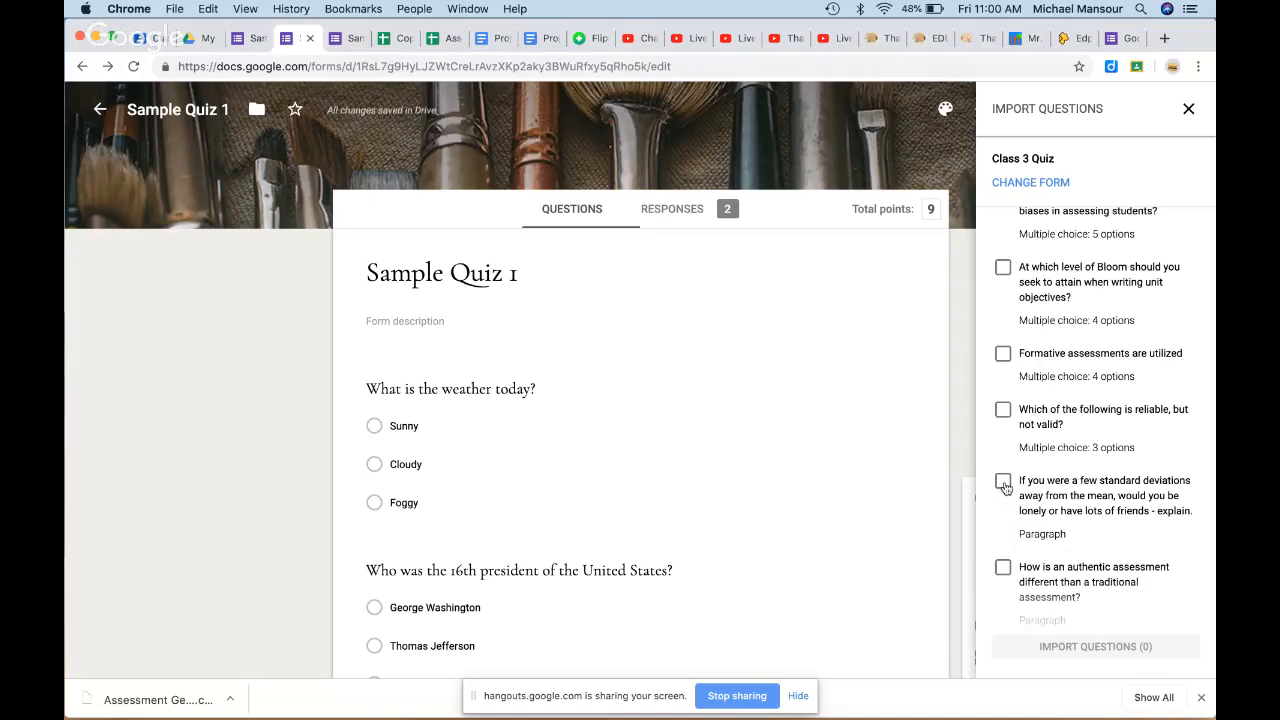
pyautogui.click(1003, 483)
pyautogui.click(1058, 645)
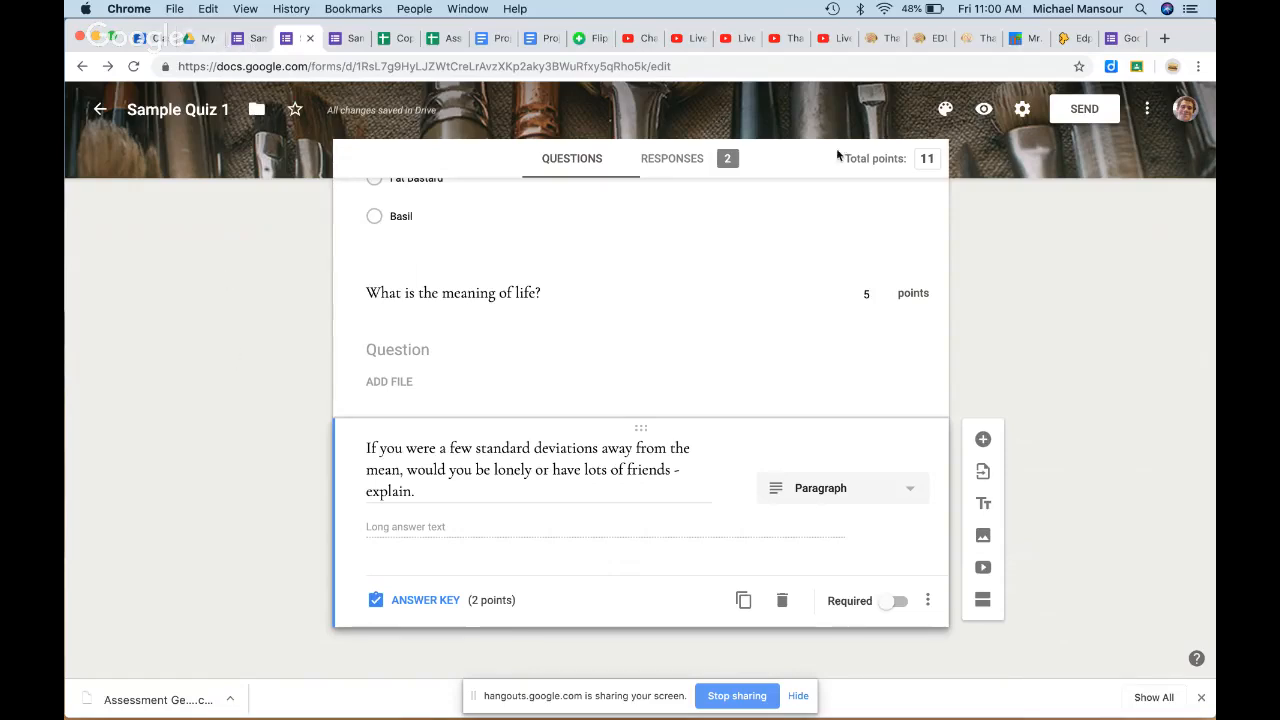
# Step: Attach the Sample Quiz 1 form from Google Drive to the Google Classroom assignment and assign it to all students
pyautogui.click(150, 38)
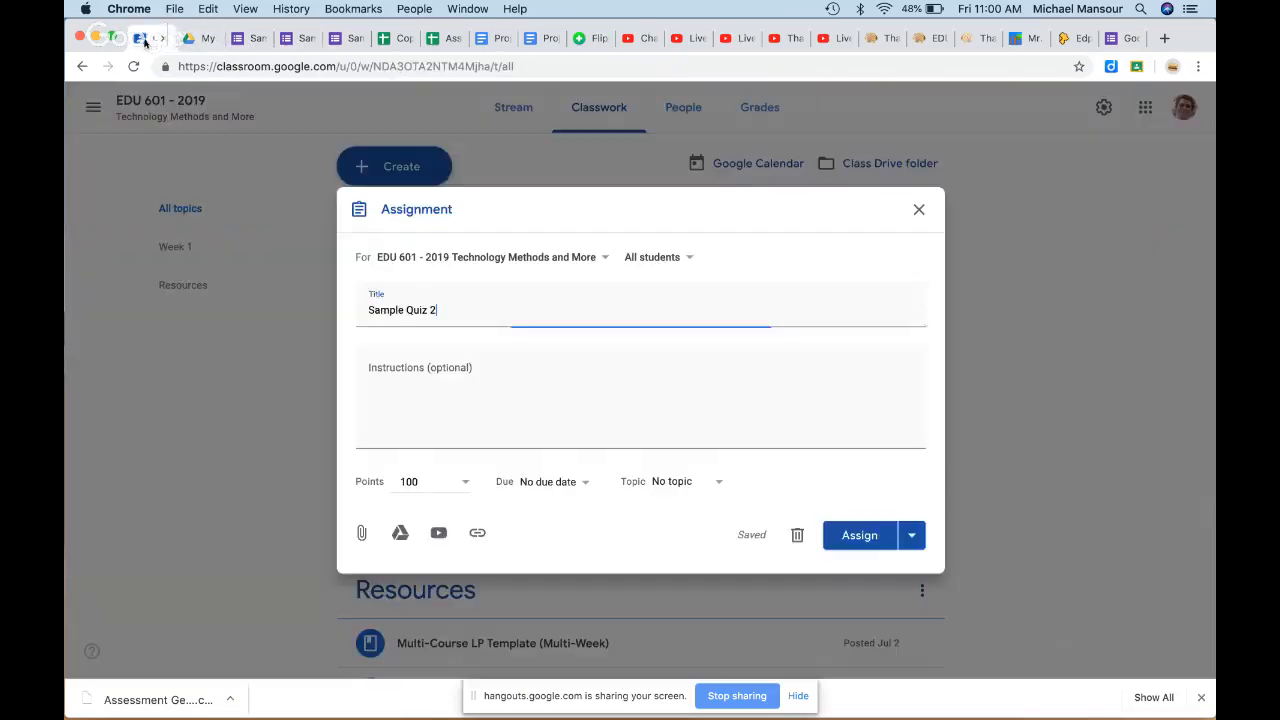
pyautogui.click(399, 532)
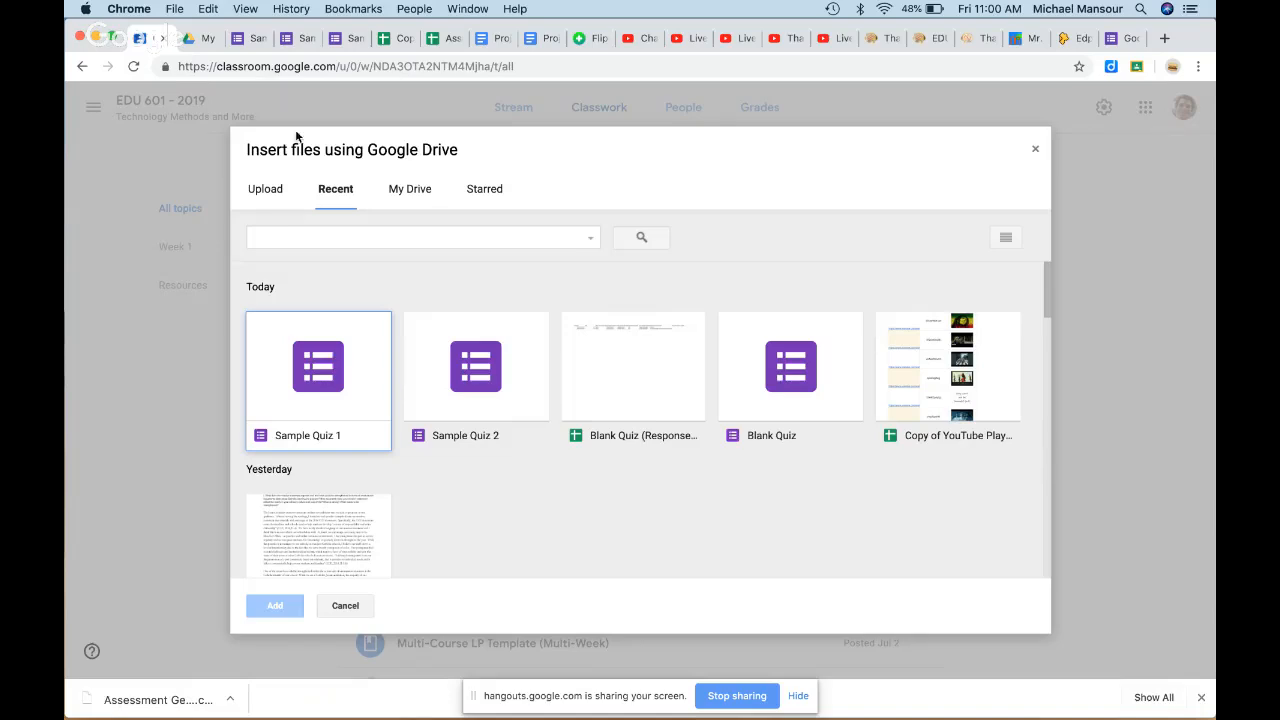
pyautogui.click(246, 40)
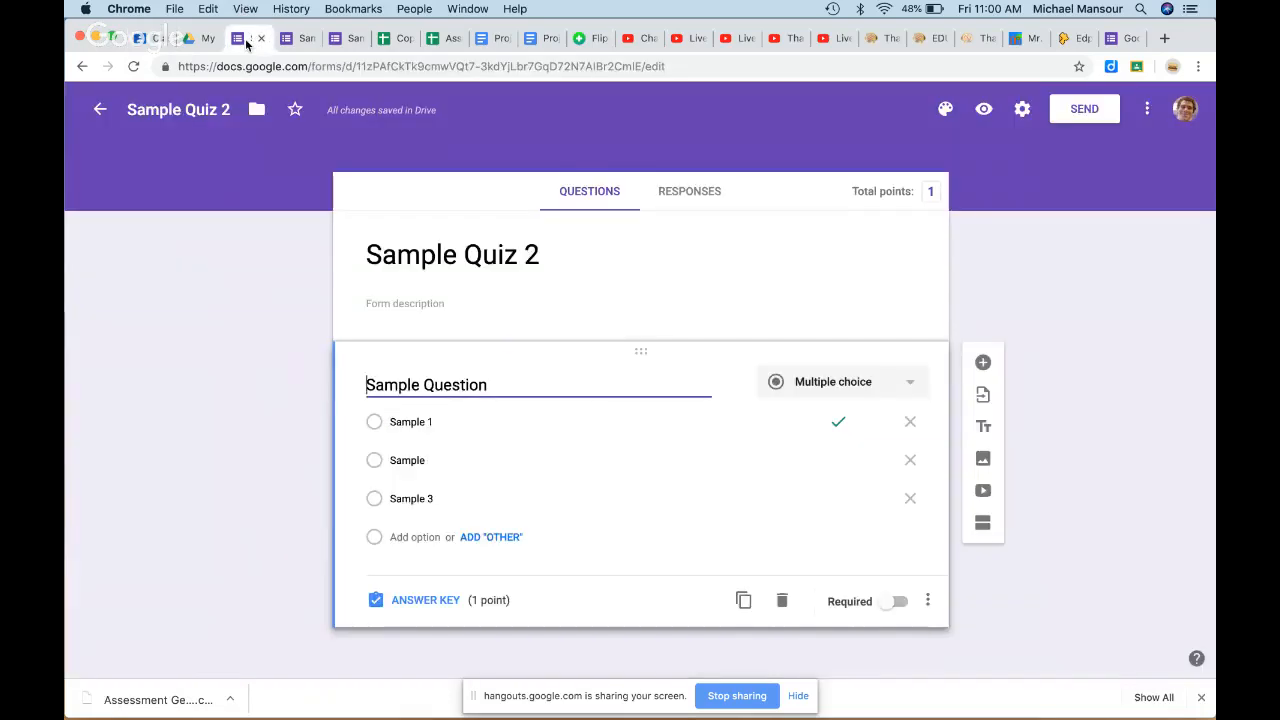
pyautogui.click(302, 40)
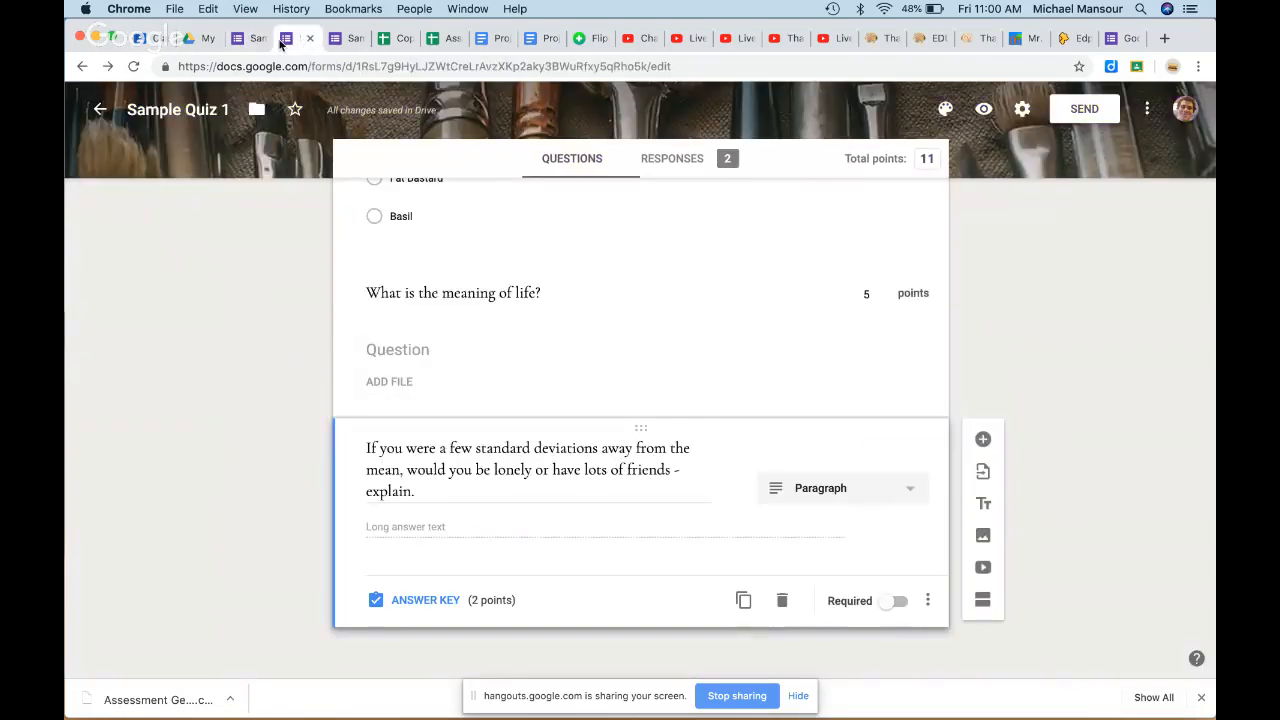
pyautogui.click(153, 40)
pyautogui.click(318, 380)
pyautogui.click(275, 605)
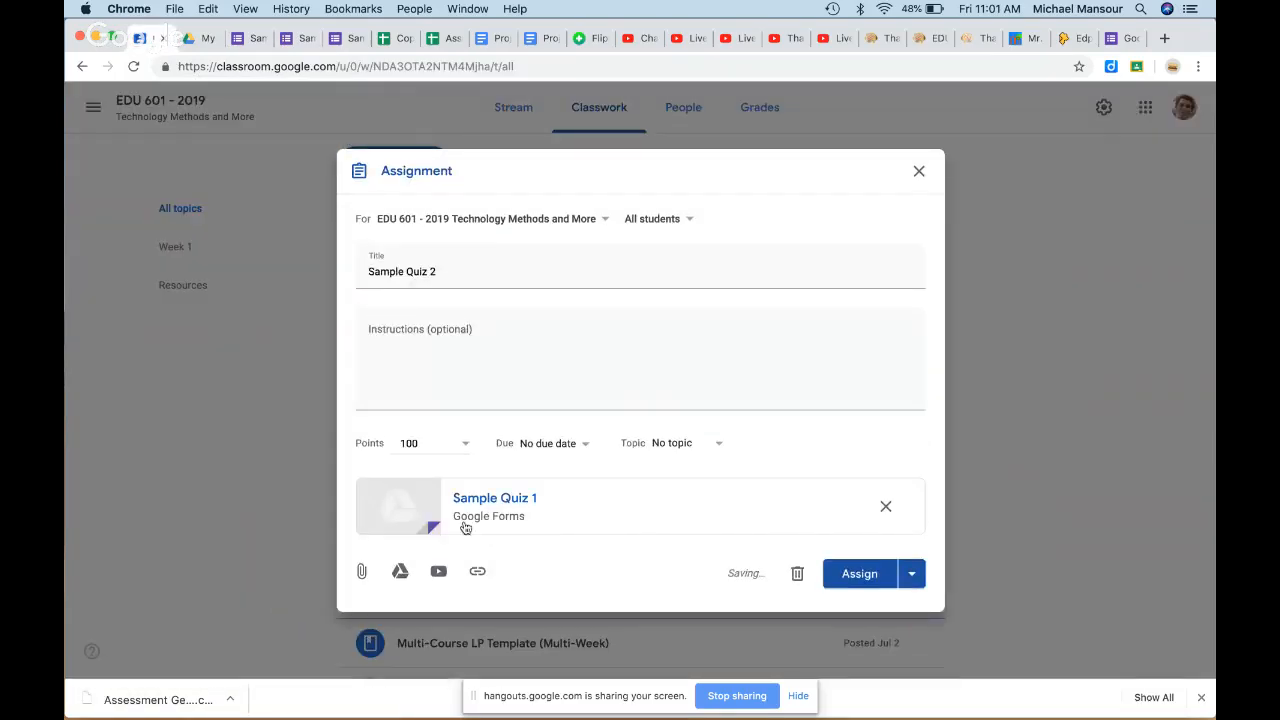
pyautogui.click(859, 576)
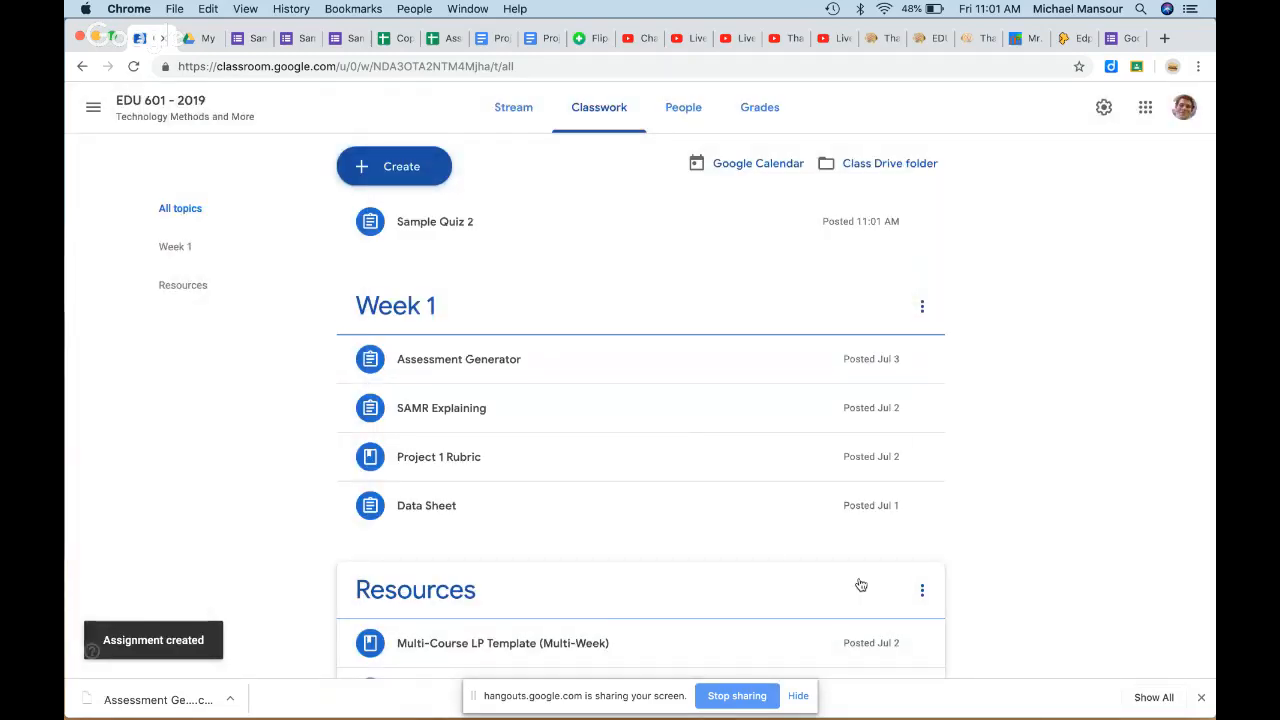
# Step: Switch to the student's Classroom window, refresh the class stream, and open the quiz form attached to the Sample Quiz 2 assignment
pyautogui.hotkey('ctrl', 'Right')
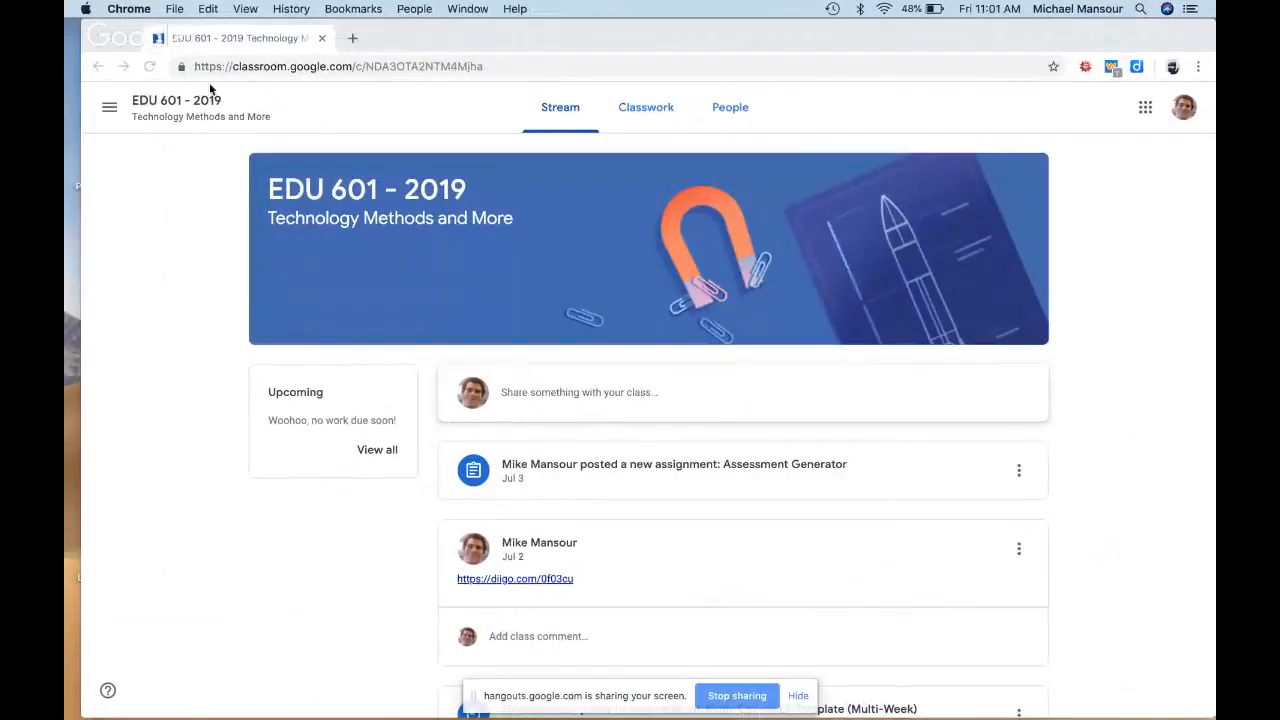
pyautogui.click(149, 66)
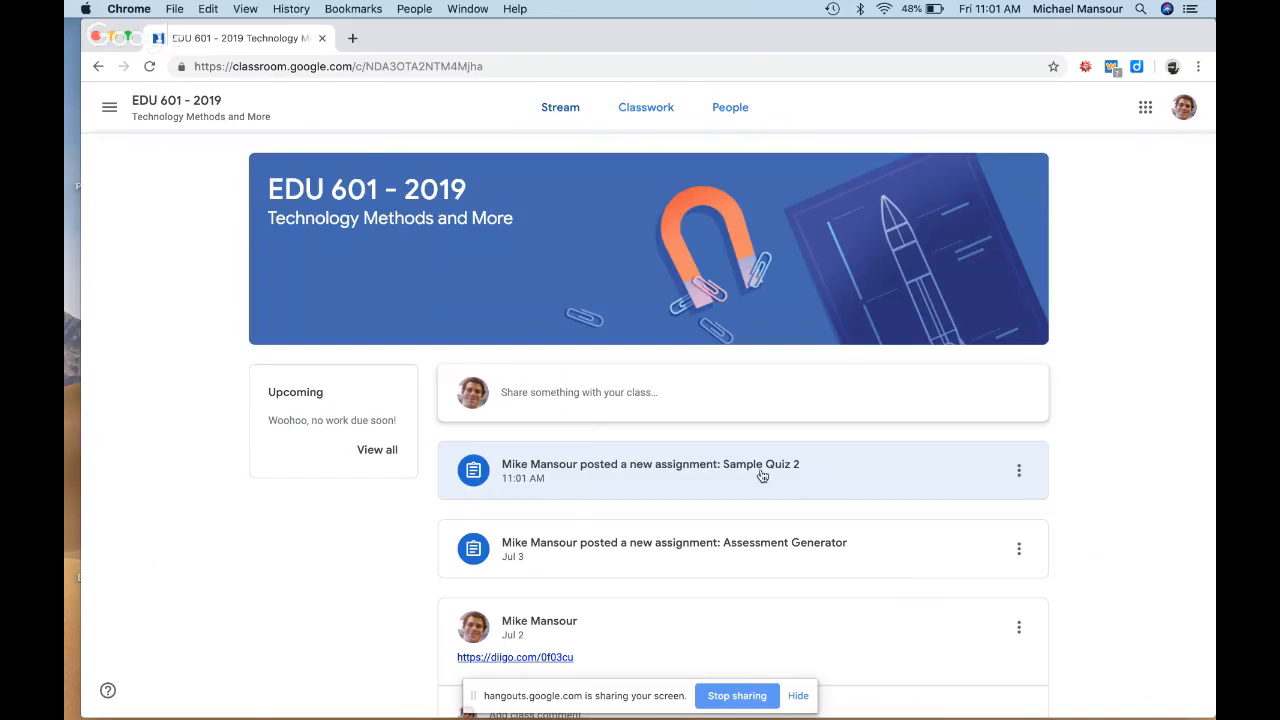
pyautogui.click(762, 476)
pyautogui.click(440, 276)
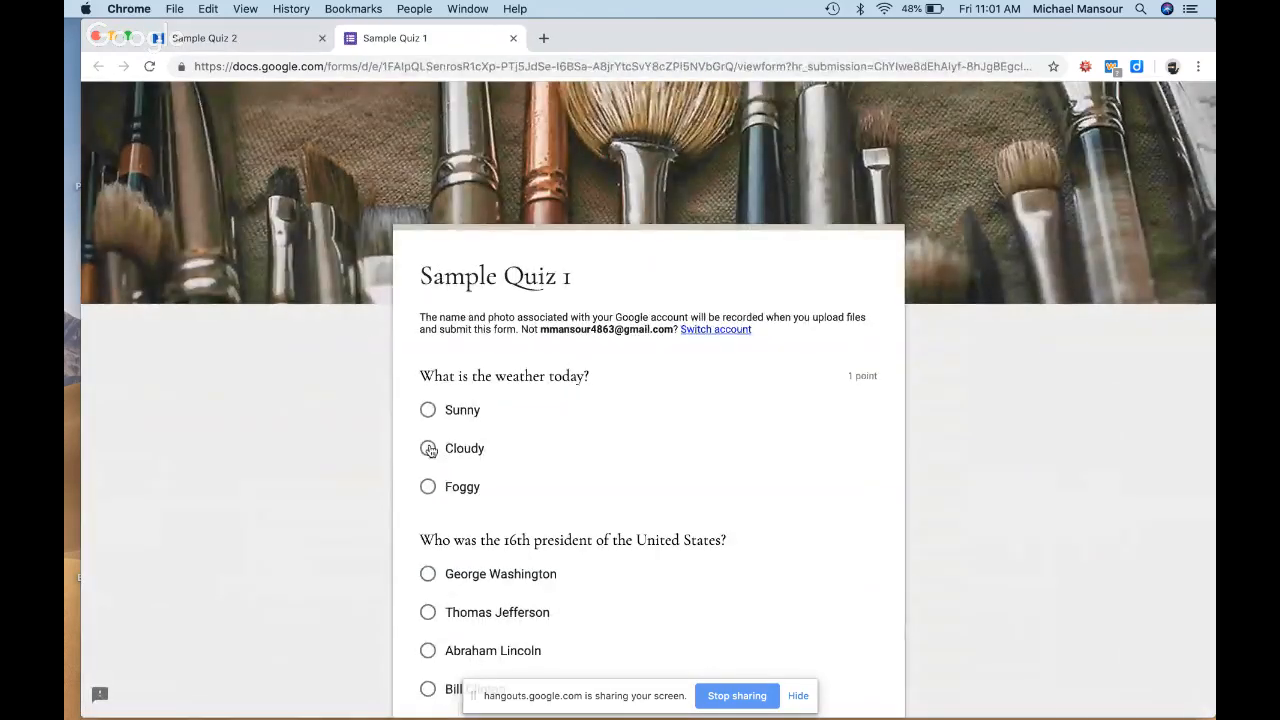
# Step: Answer the five multiple-choice questions in order with Sunny, Abraham Lincoln, Red, George Washington and Dr. Evil
pyautogui.click(430, 414)
pyautogui.scroll(-3, 743, 441)
pyautogui.click(430, 503)
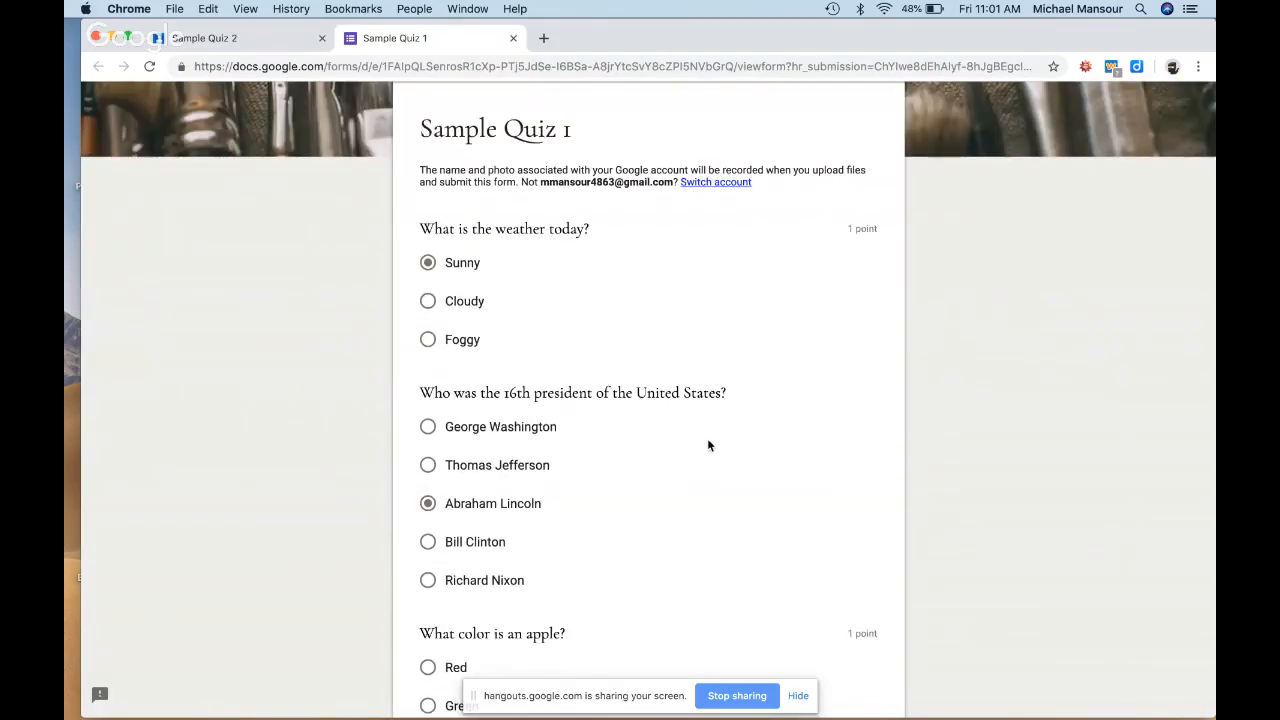
pyautogui.scroll(-6, 712, 443)
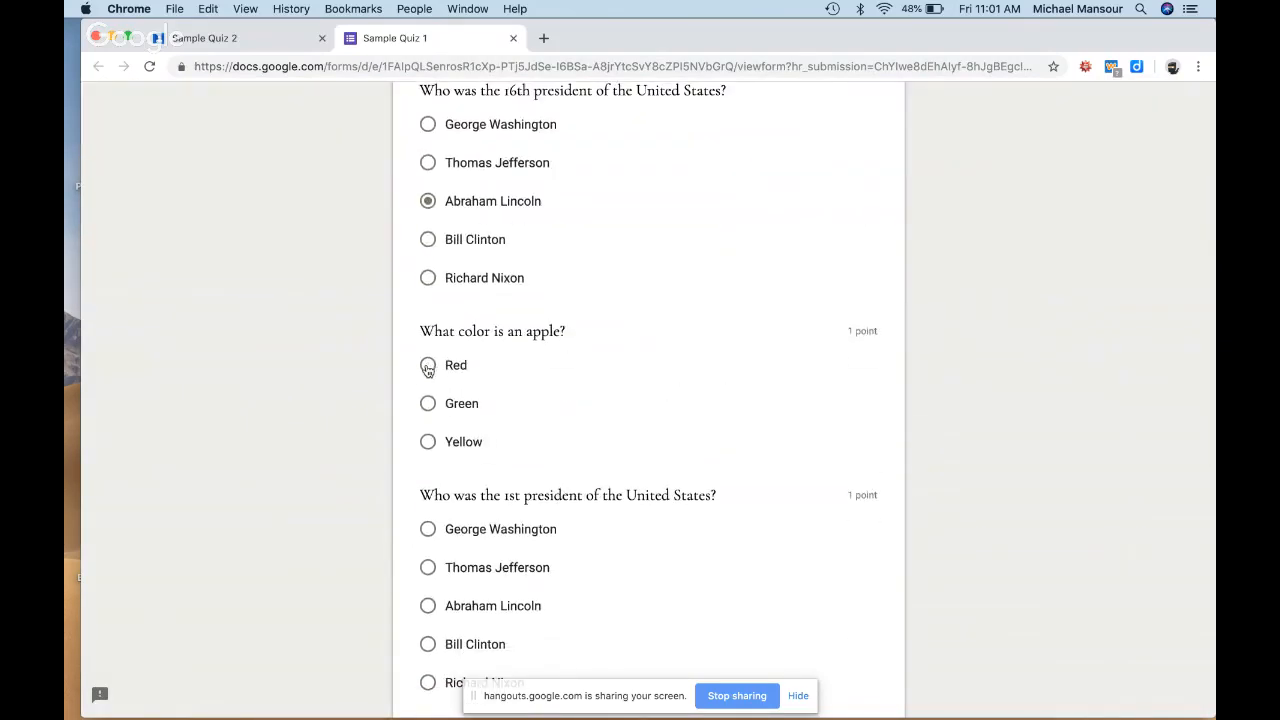
pyautogui.click(428, 366)
pyautogui.scroll(-6, 635, 301)
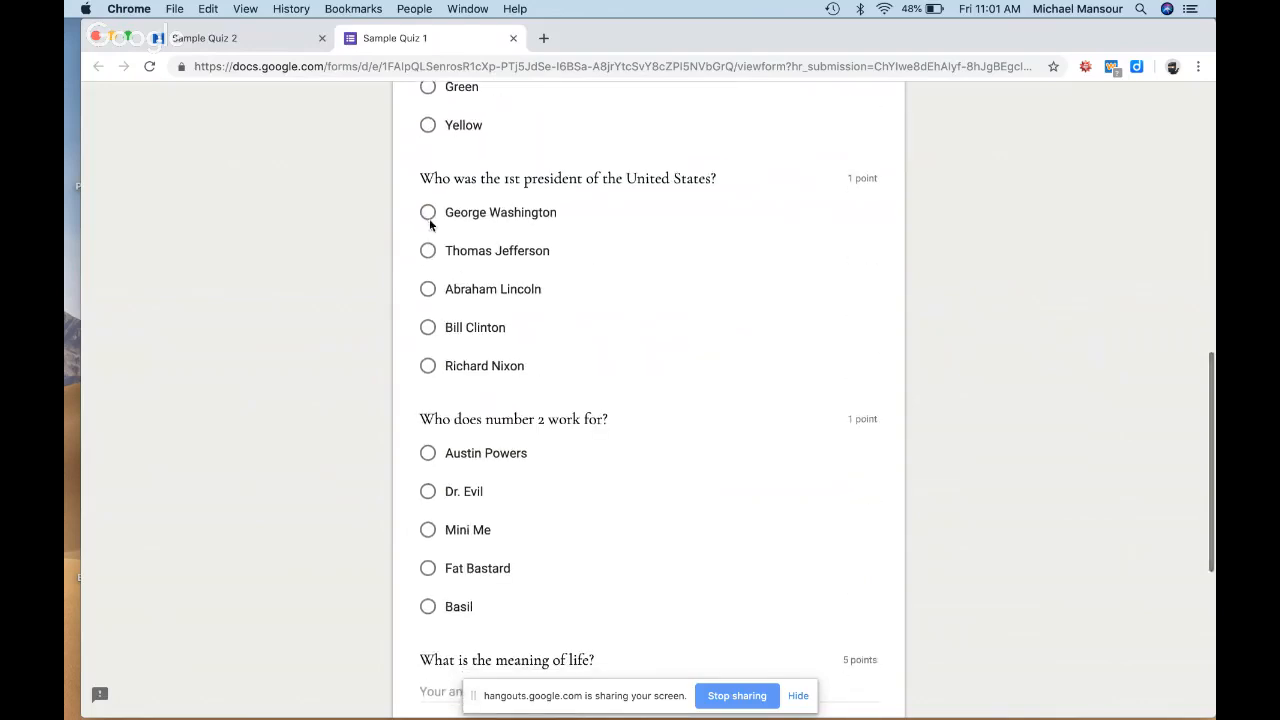
pyautogui.click(429, 214)
pyautogui.click(428, 491)
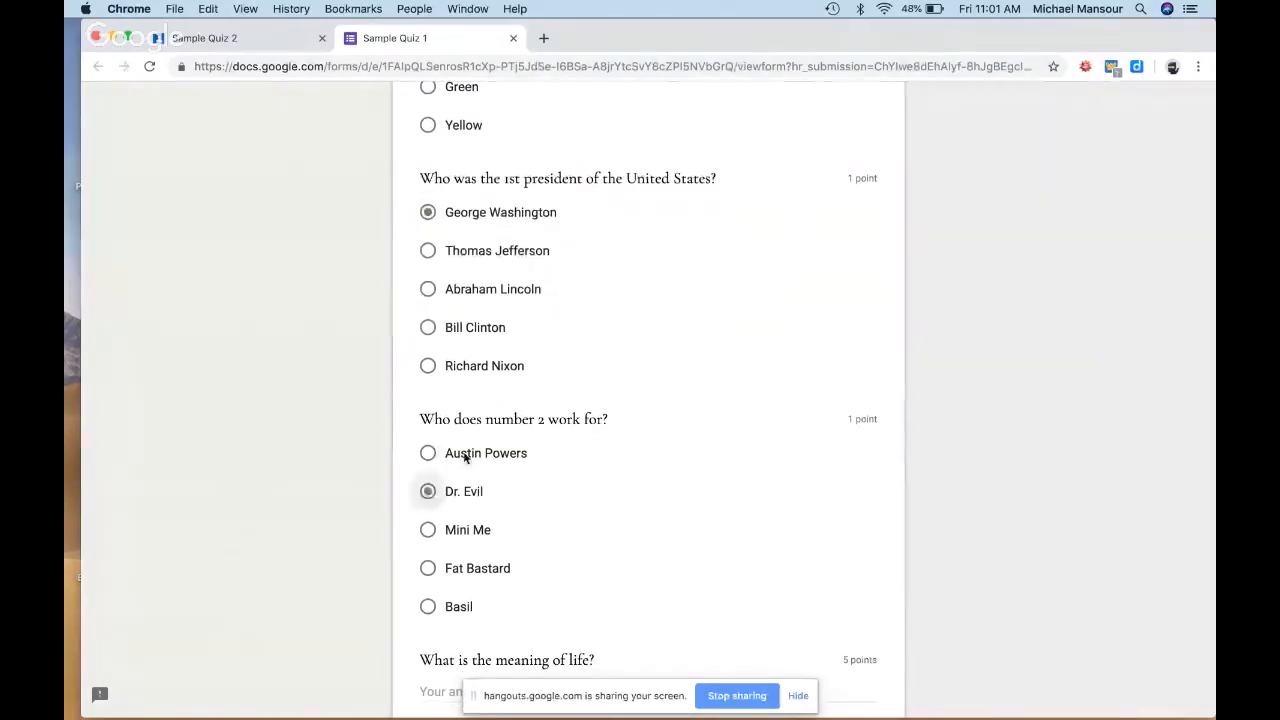
pyautogui.scroll(-6, 705, 365)
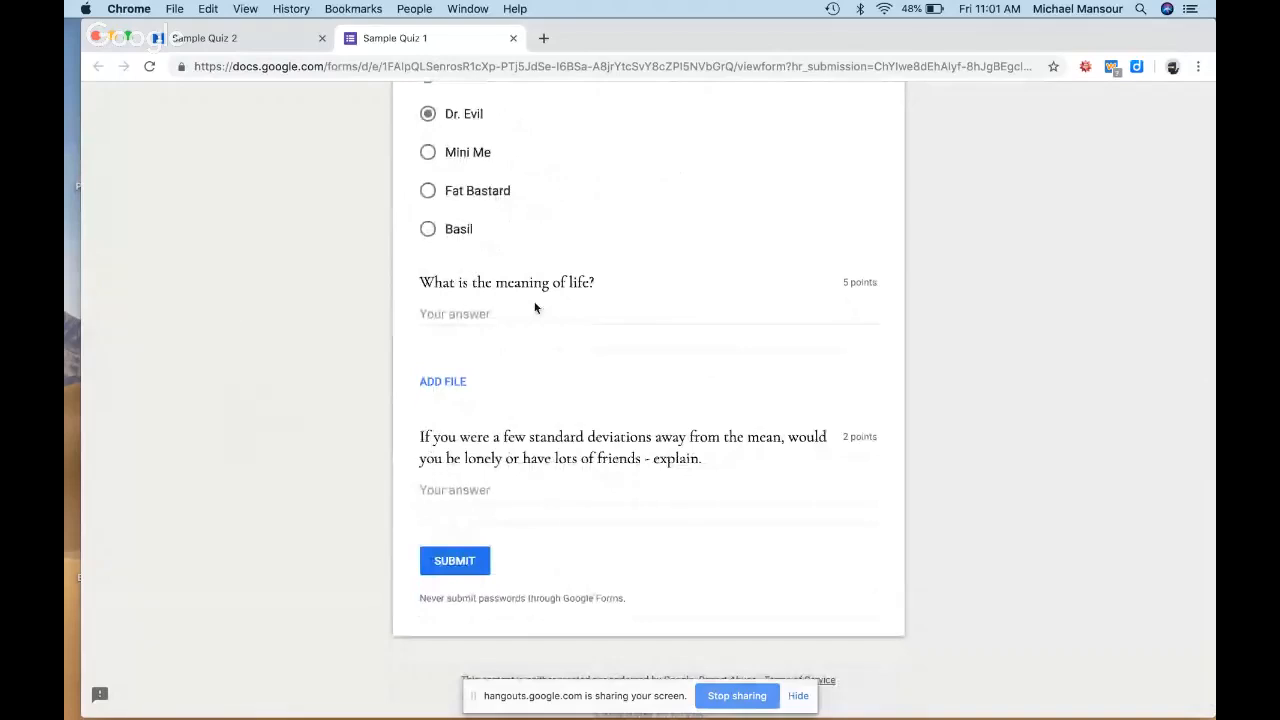
# Step: Answer the meaning of life question with Test and the standard deviations question with Test 2, and submit the quiz
pyautogui.click(526, 312)
pyautogui.write('Test')
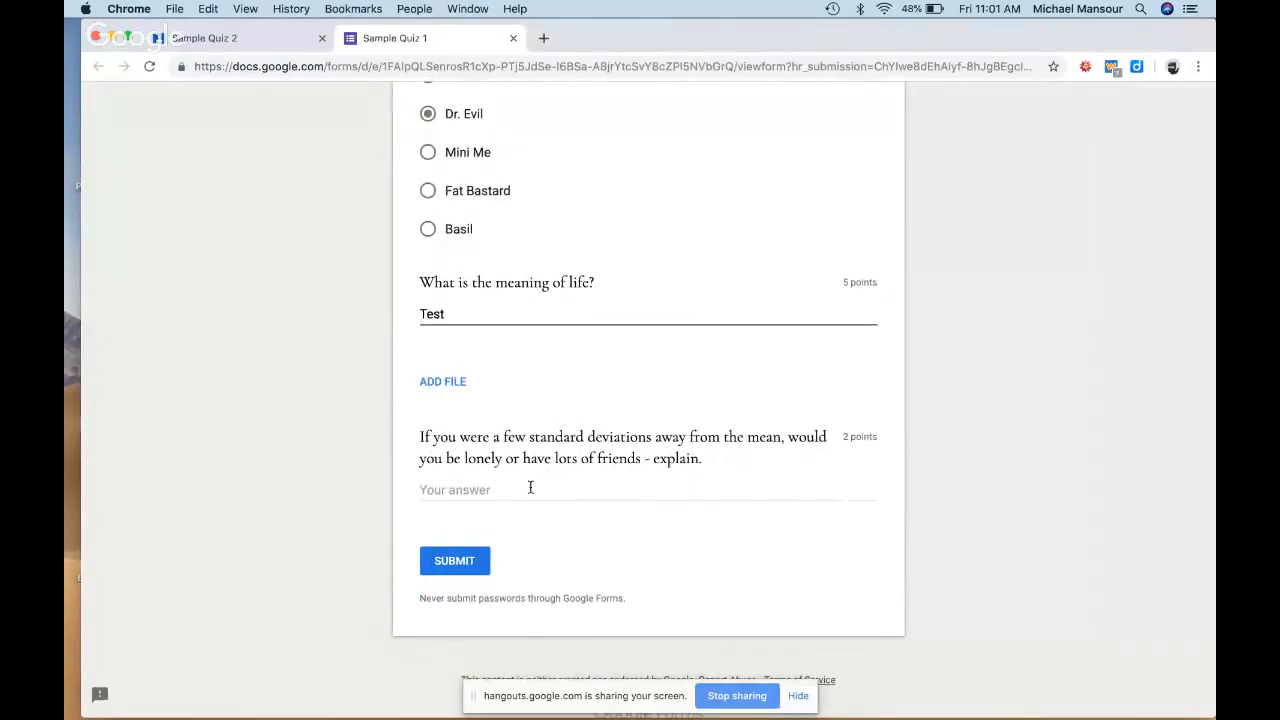
pyautogui.click(530, 489)
pyautogui.write('Test 2')
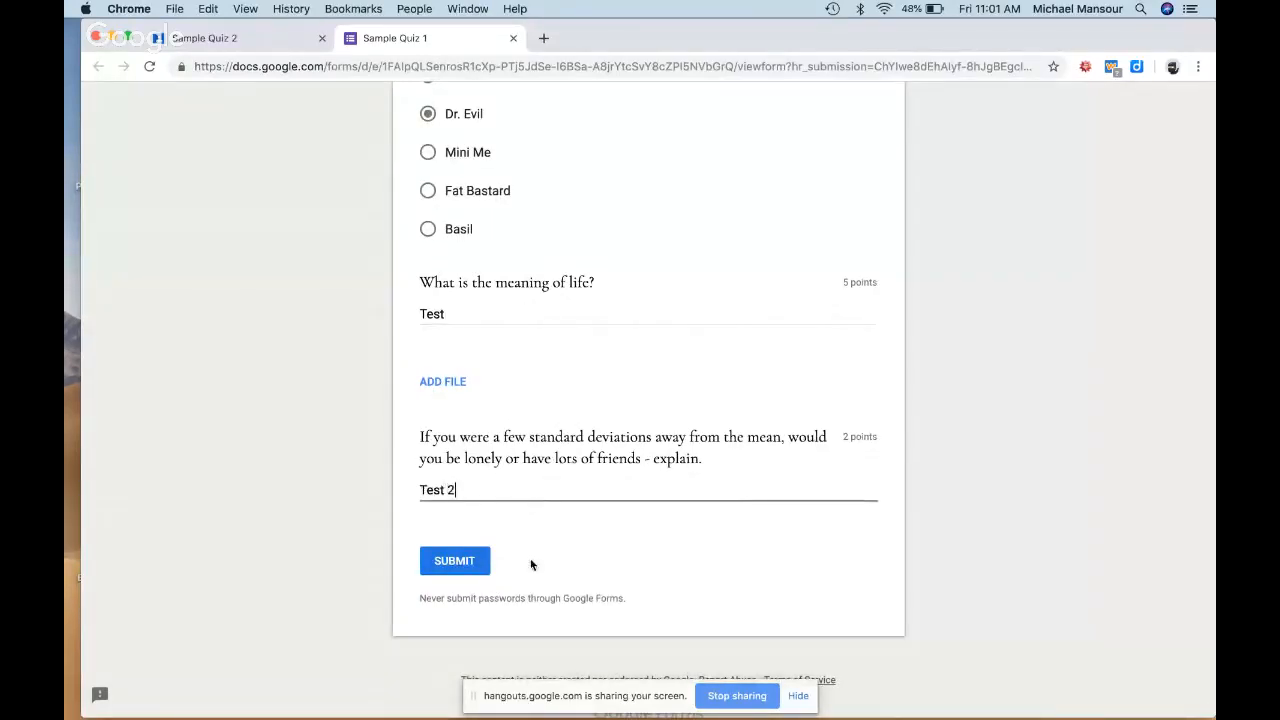
pyautogui.click(460, 562)
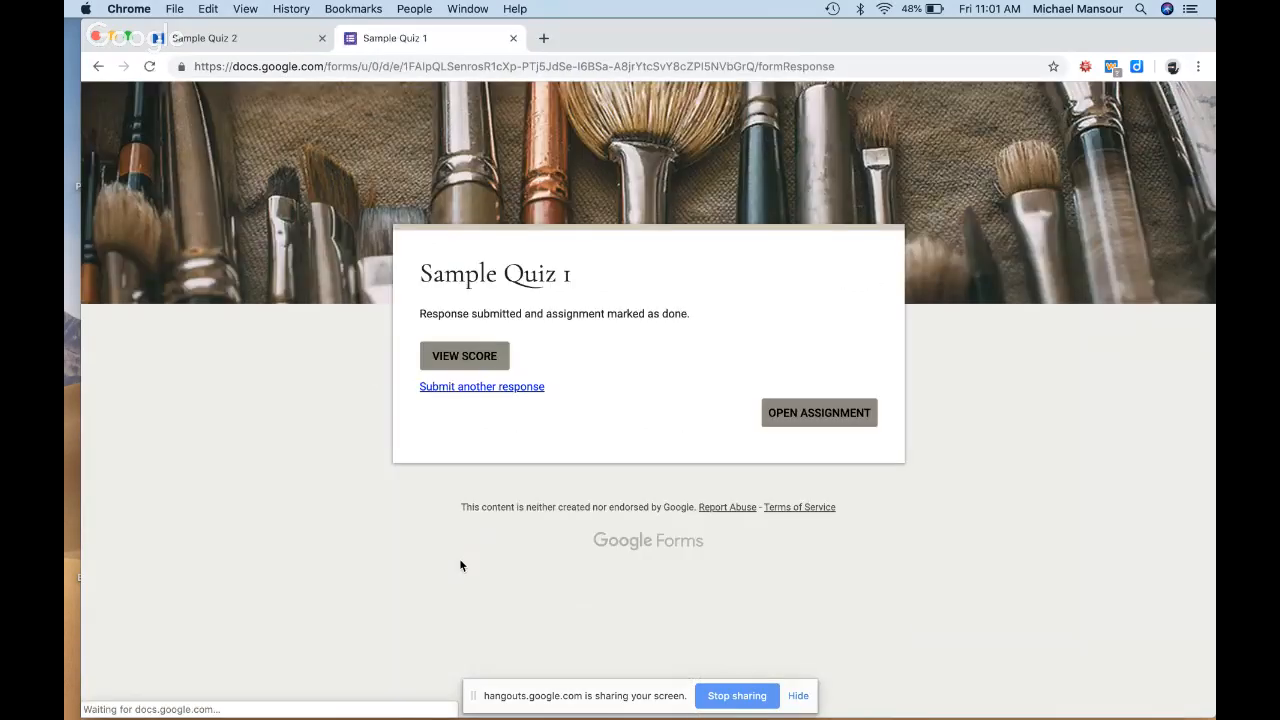
# Step: View the score of the submitted quiz and review how each answer was marked, including the two open-ended questions
pyautogui.click(466, 358)
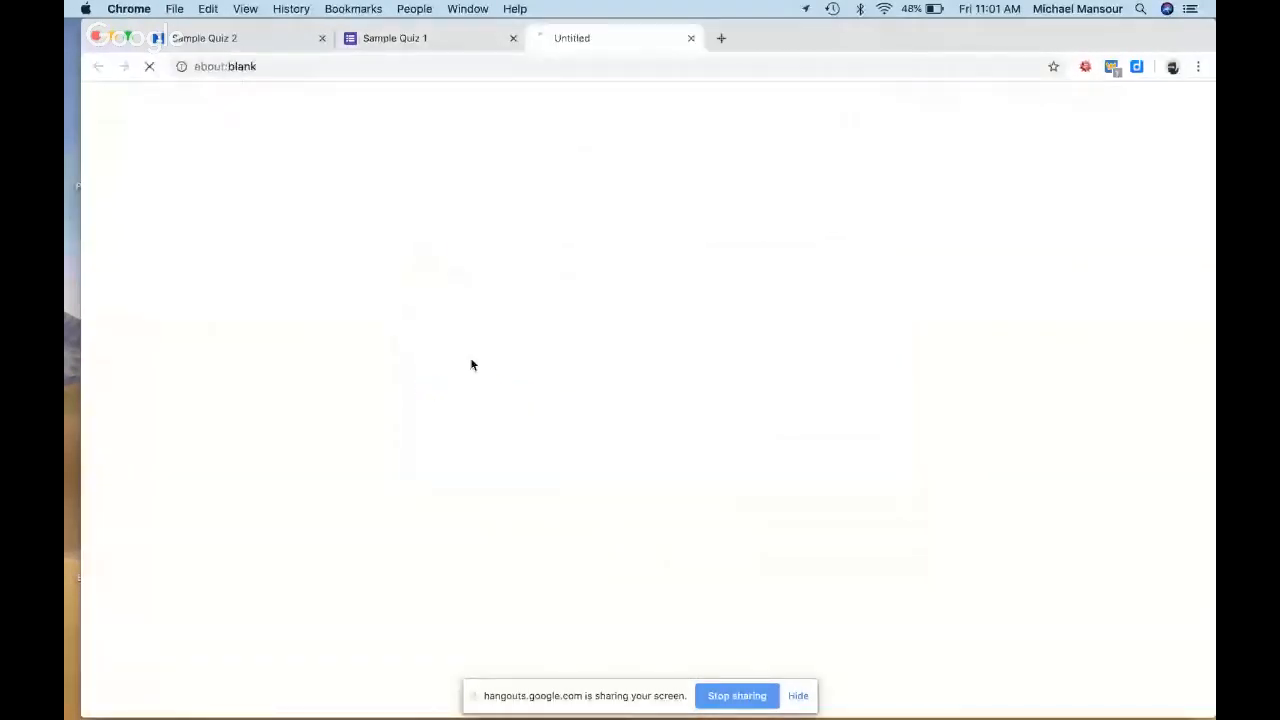
pyautogui.scroll(-15, 746, 363)
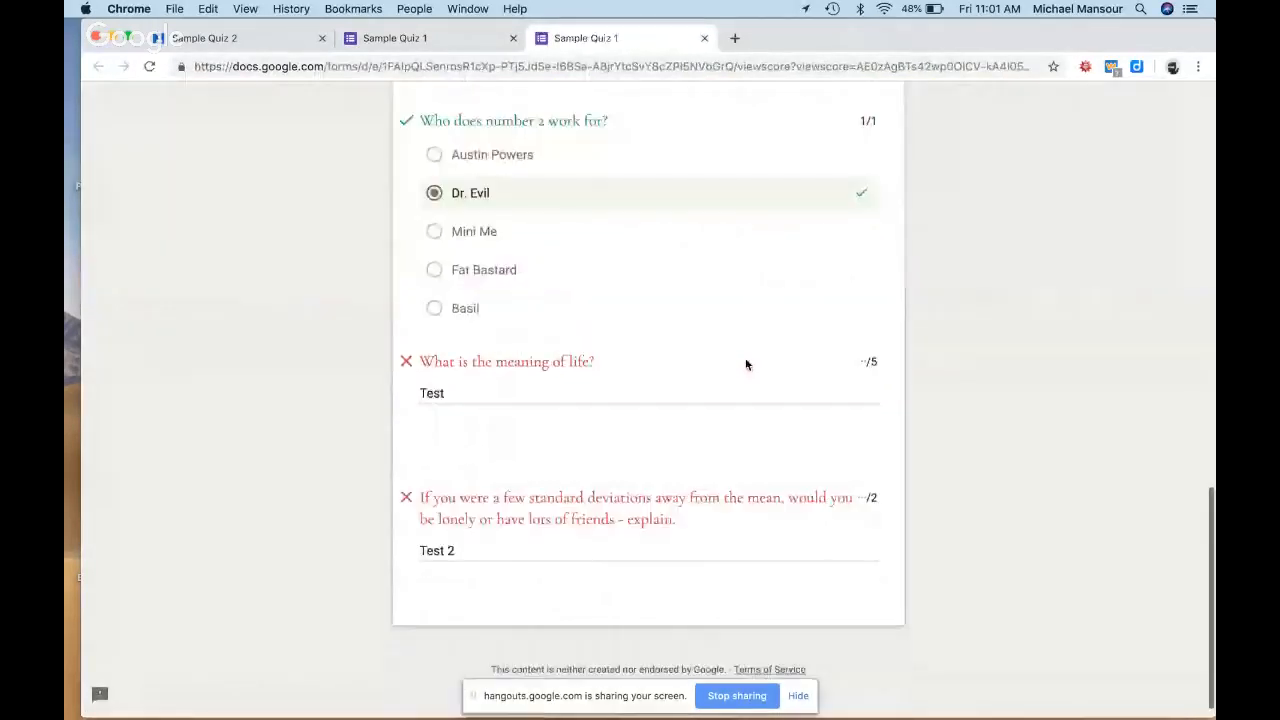
pyautogui.scroll(-1, 745, 364)
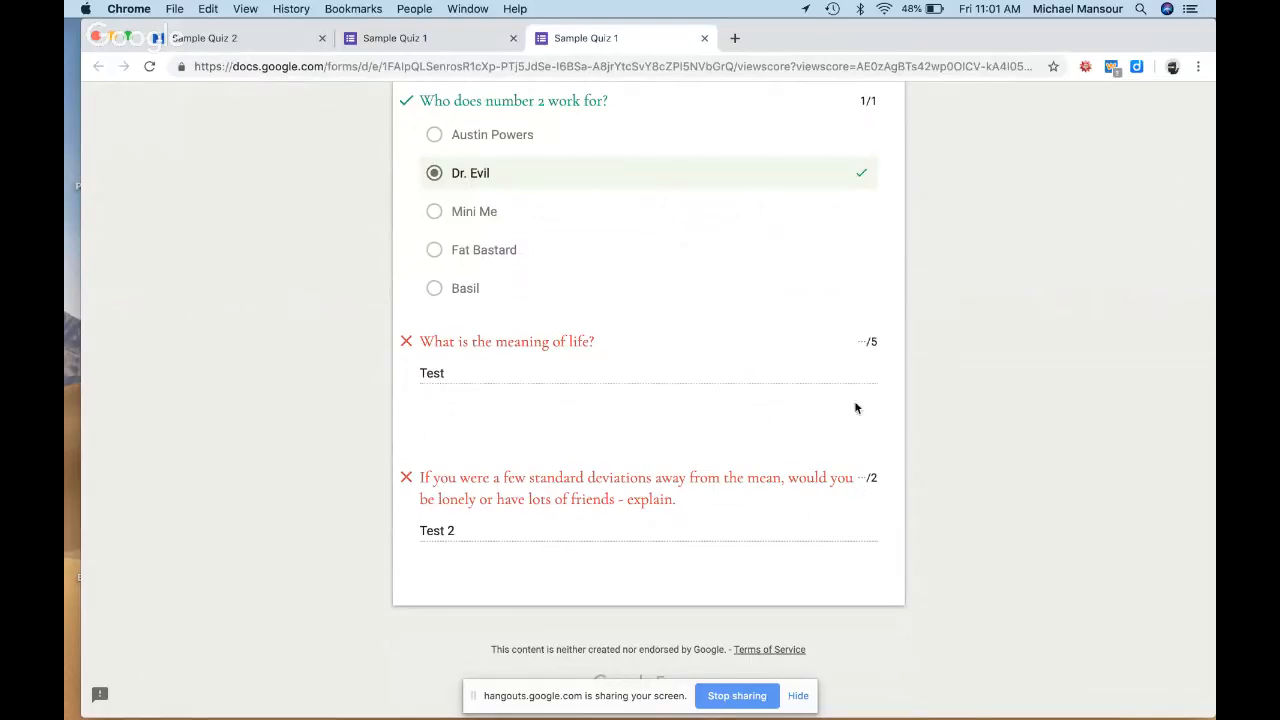
pyautogui.scroll(15, 1006, 441)
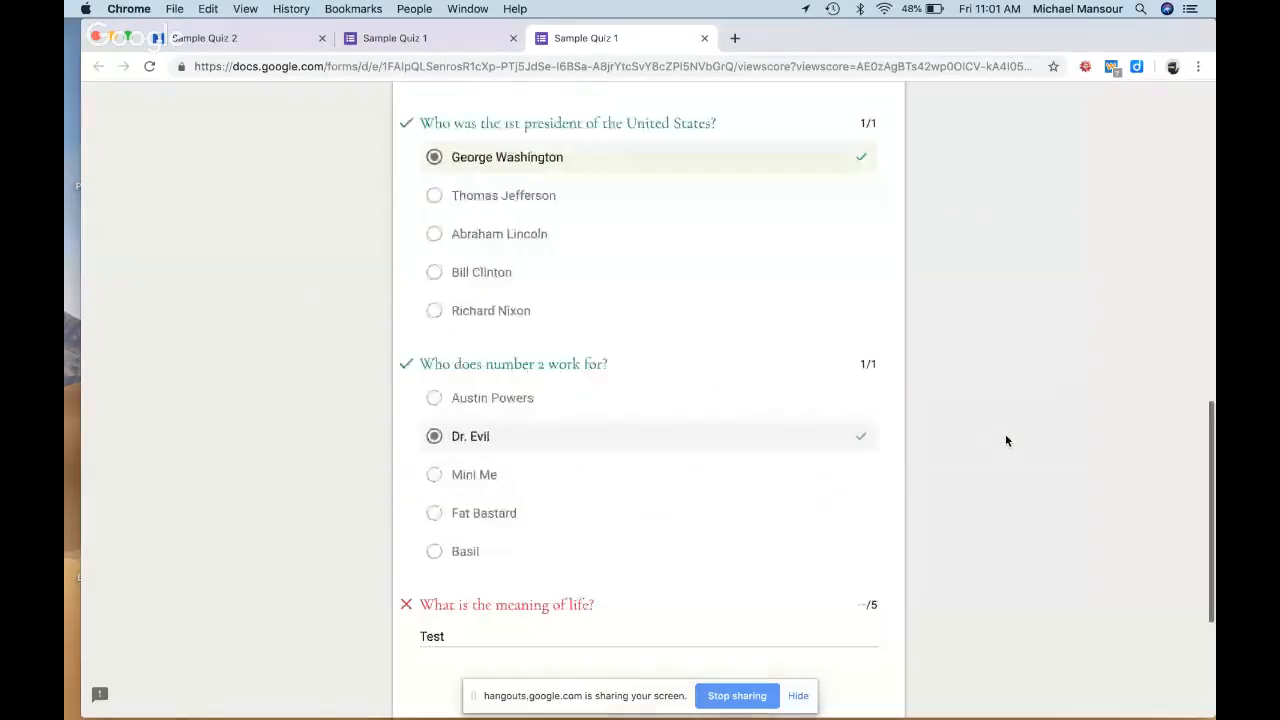
# Step: Switch back to the teacher's Sample Quiz 1 form, show the individual responses, and review the first student's answers
pyautogui.hotkey('ctrl', 'Left')
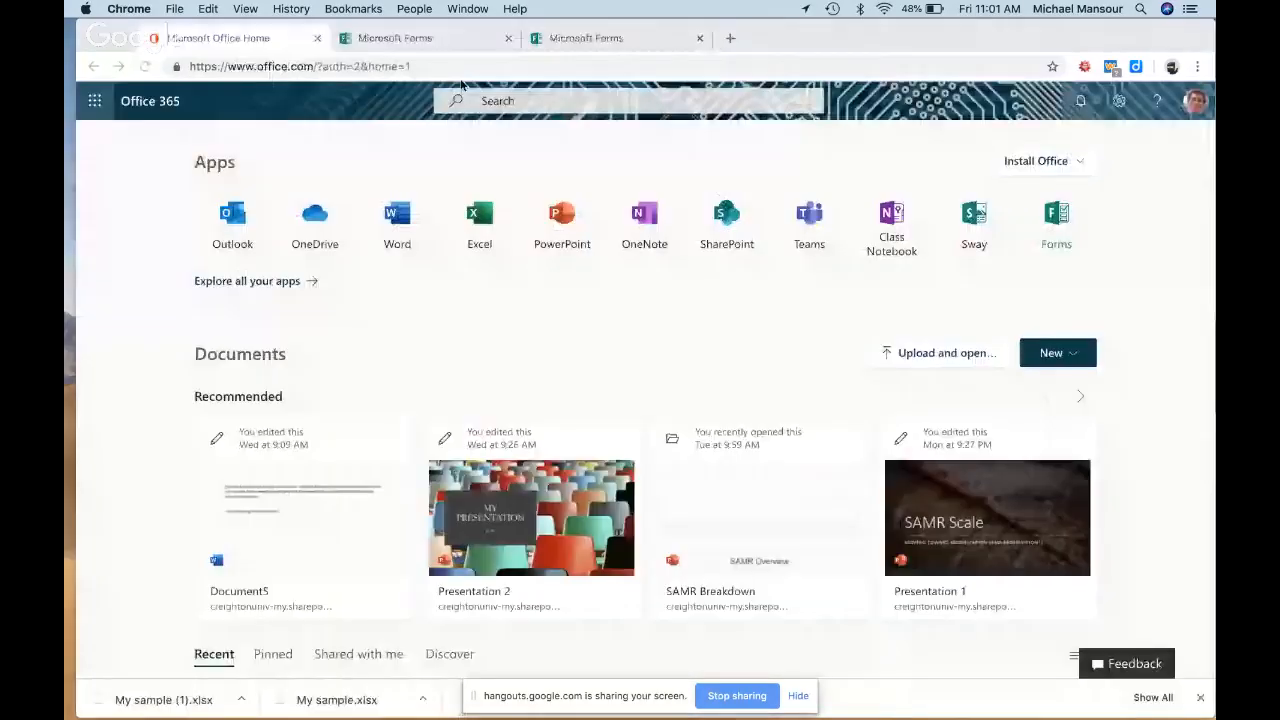
pyautogui.hotkey('ctrl', 'Left')
pyautogui.click(296, 39)
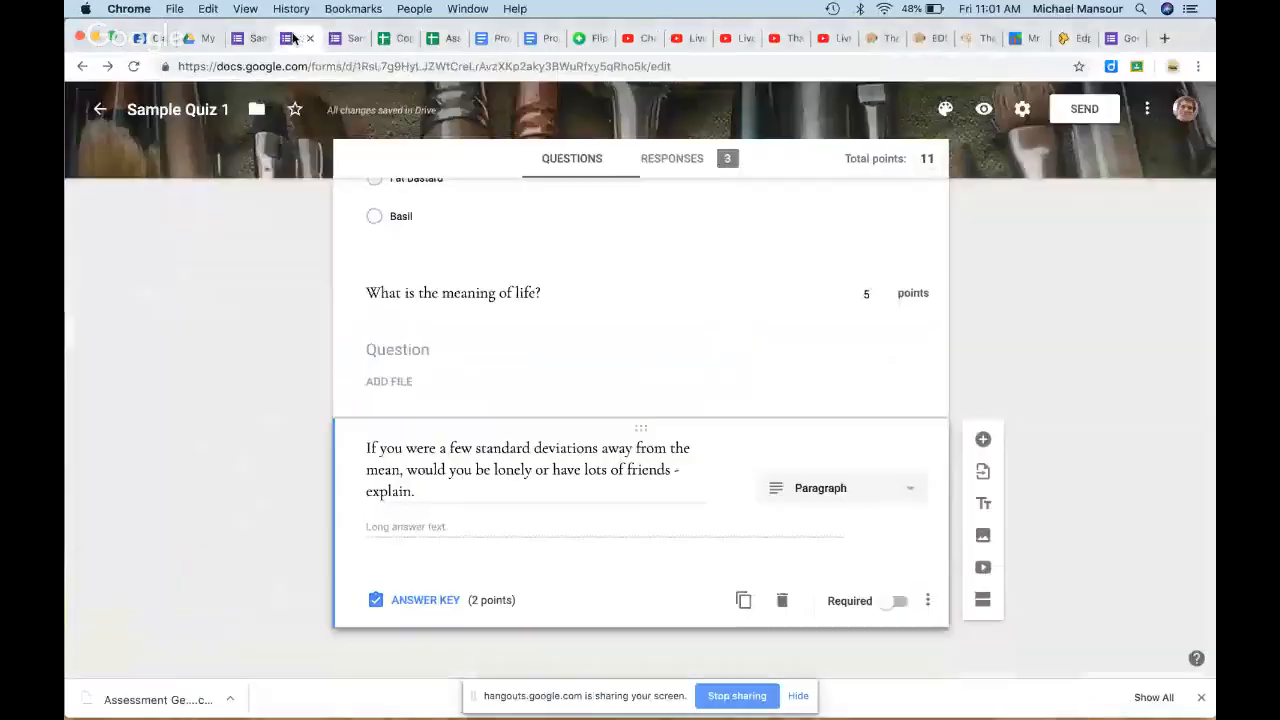
pyautogui.click(672, 159)
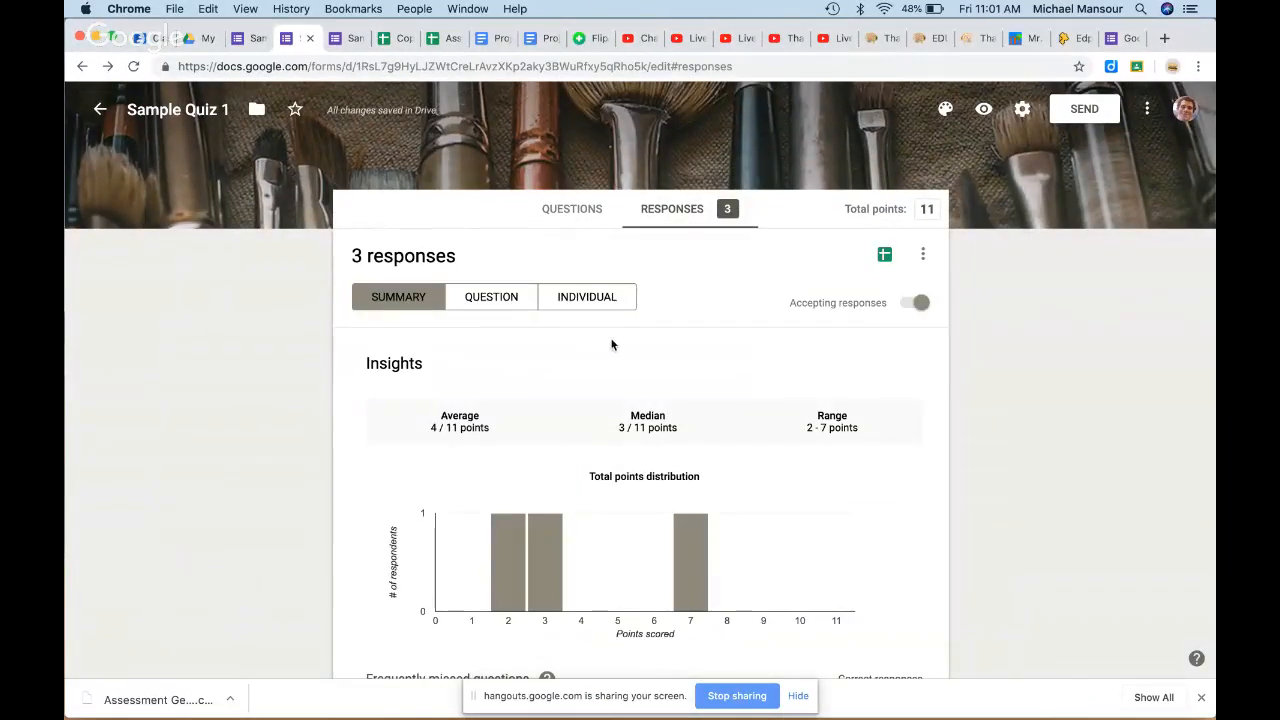
pyautogui.click(594, 297)
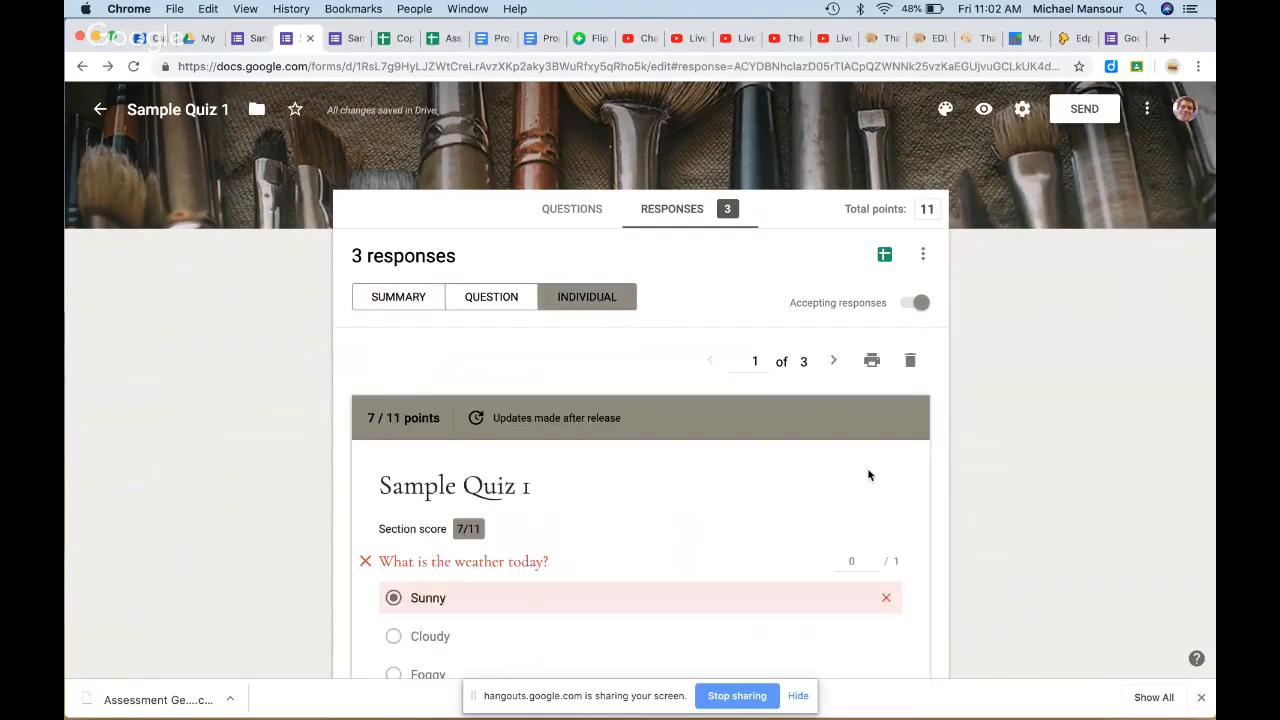
pyautogui.scroll(-1, 869, 475)
pyautogui.scroll(-5, 869, 475)
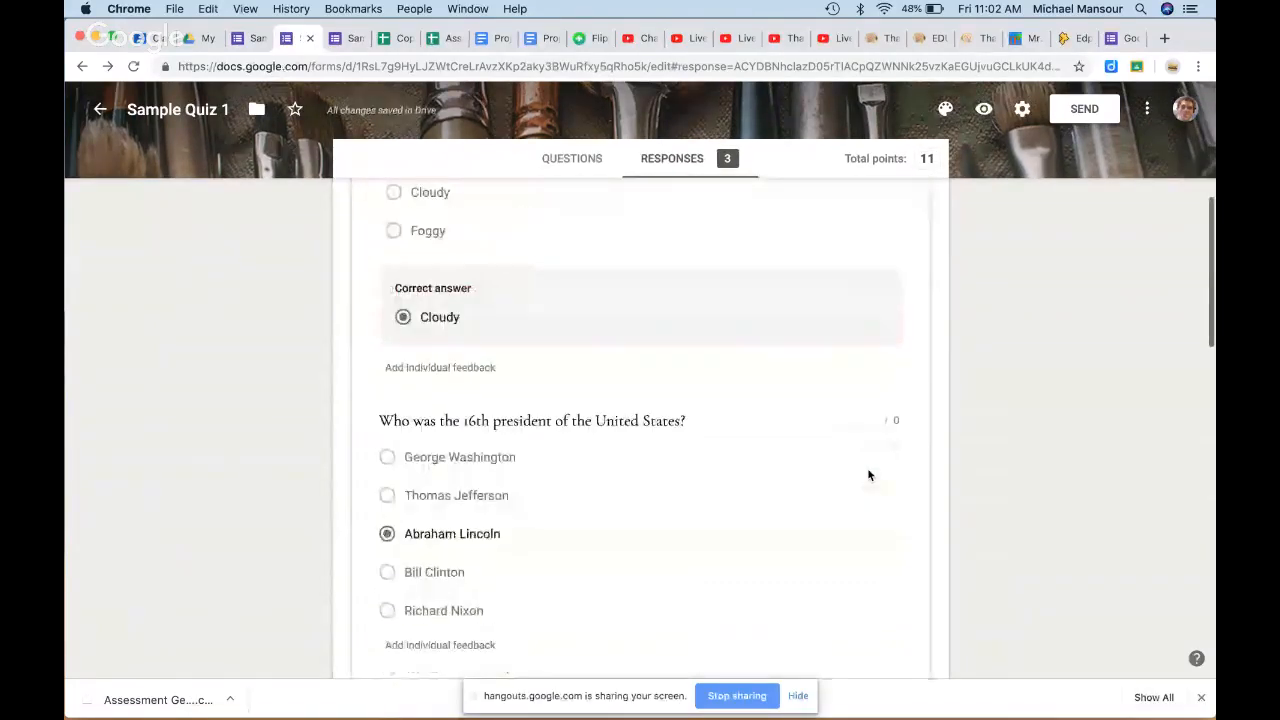
pyautogui.scroll(-10, 869, 475)
pyautogui.scroll(10, 868, 475)
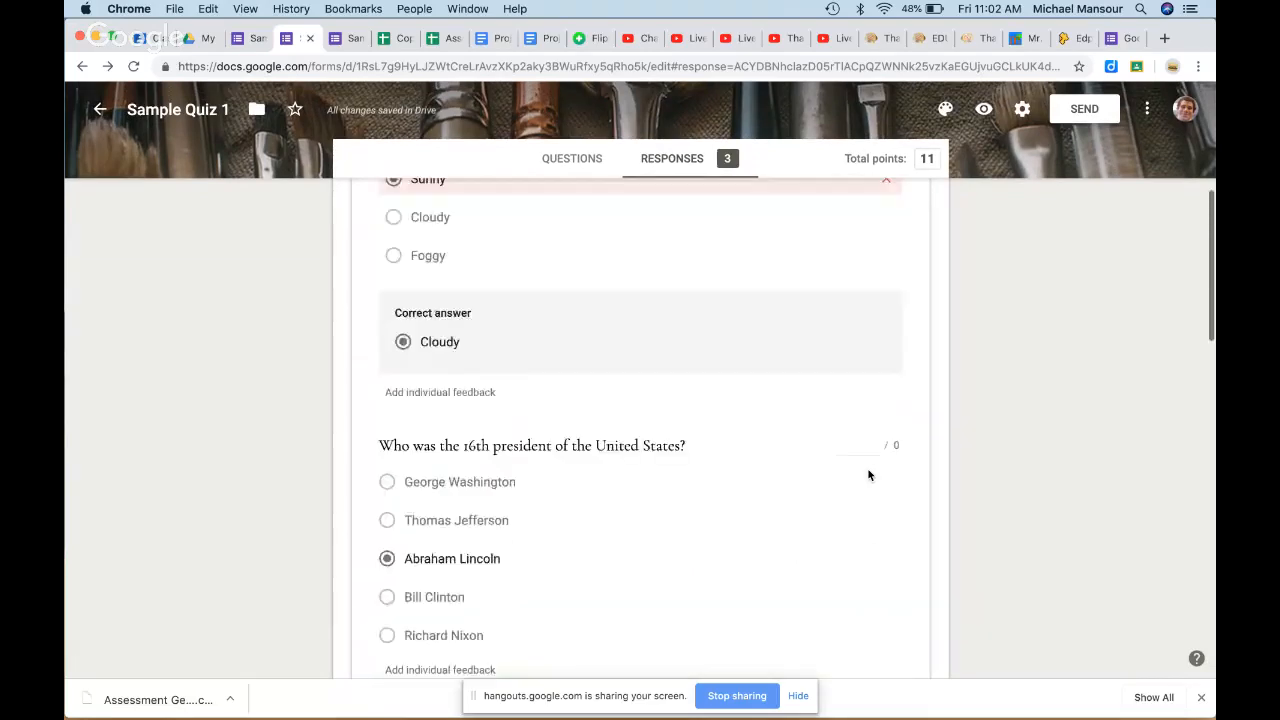
# Step: Grade the third response with 5 points for meaning of life and 1 for standard deviations, save, and open the linked response spreadsheet
pyautogui.click(835, 358)
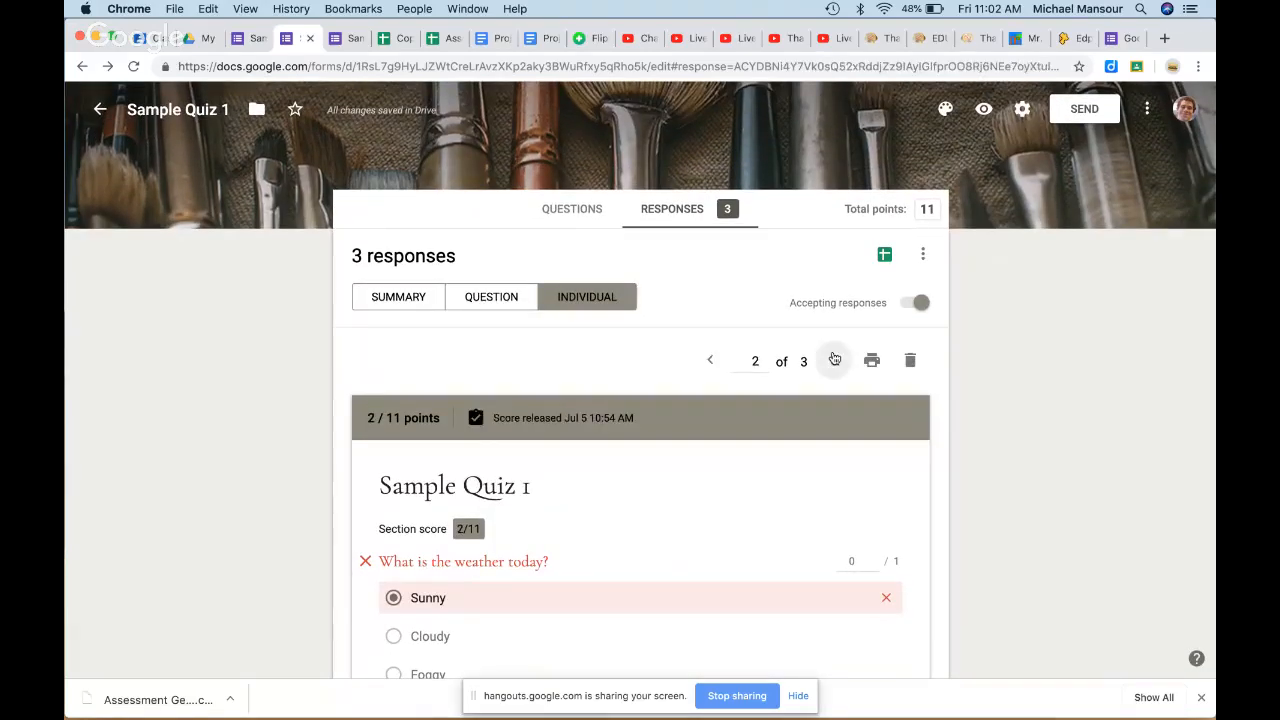
pyautogui.click(835, 358)
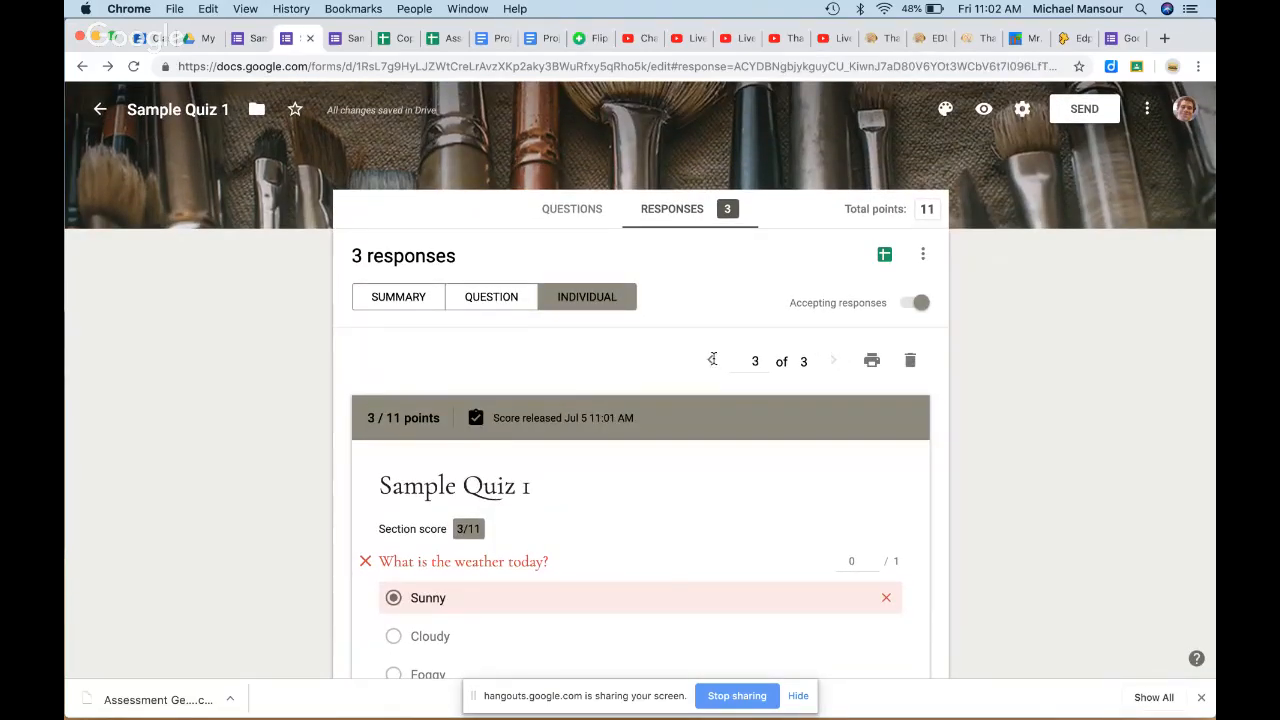
pyautogui.scroll(-15, 720, 447)
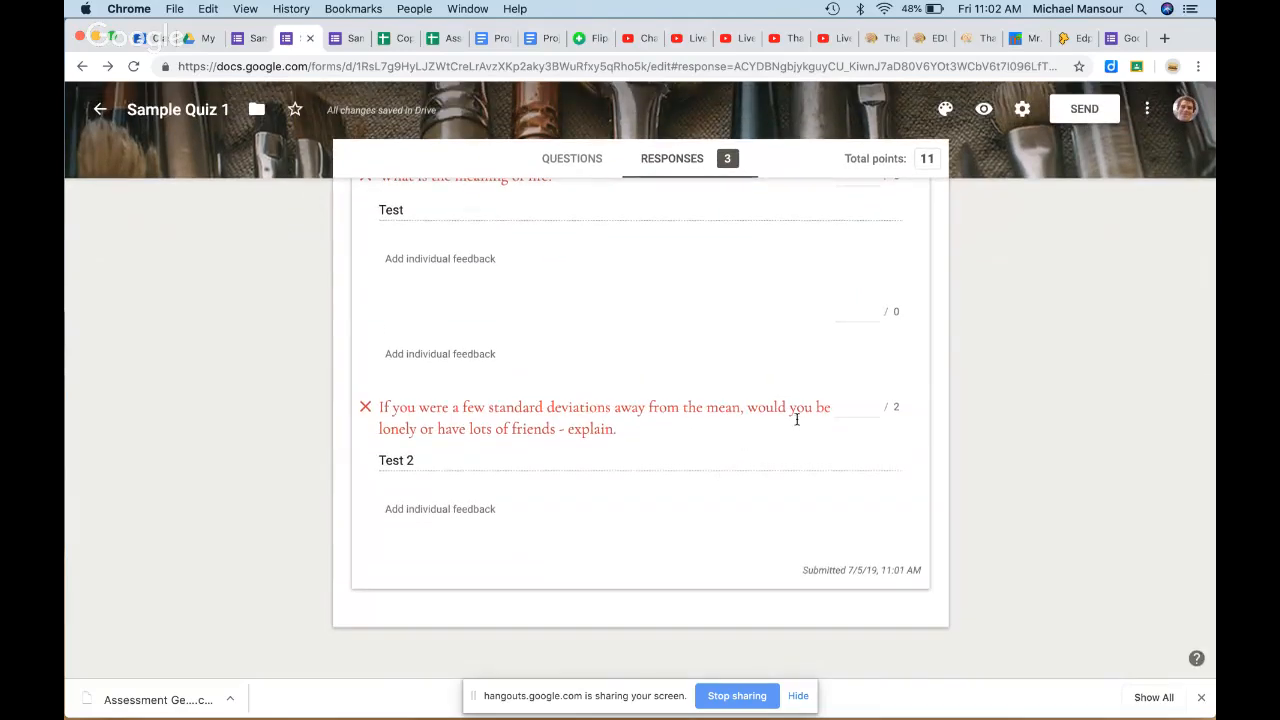
pyautogui.scroll(2, 794, 417)
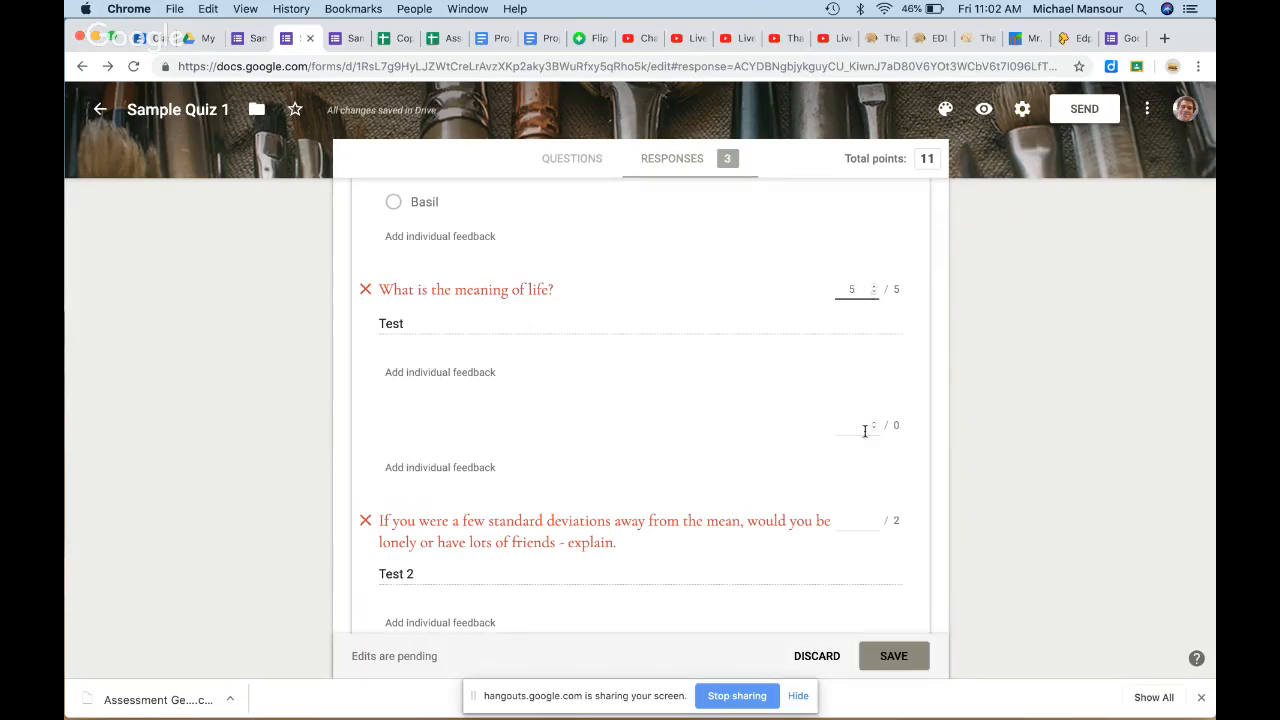
pyautogui.click(872, 524)
pyautogui.write('1')
pyautogui.click(979, 514)
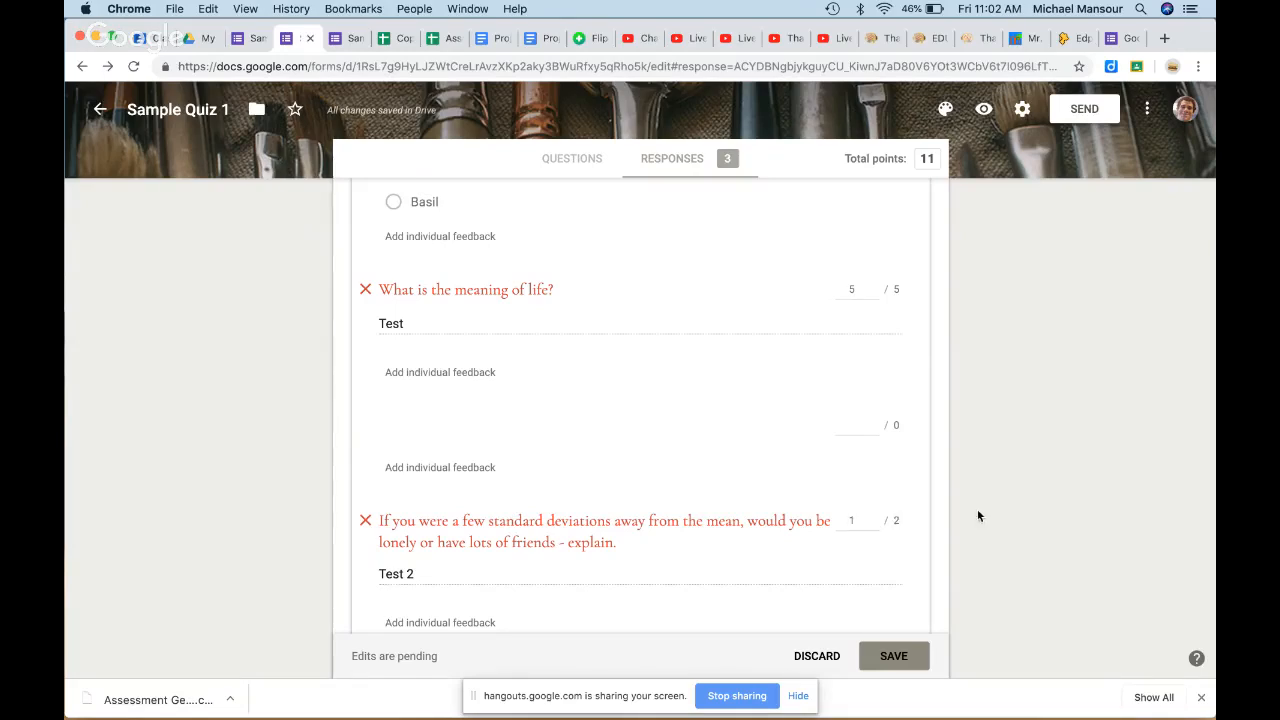
pyautogui.click(895, 655)
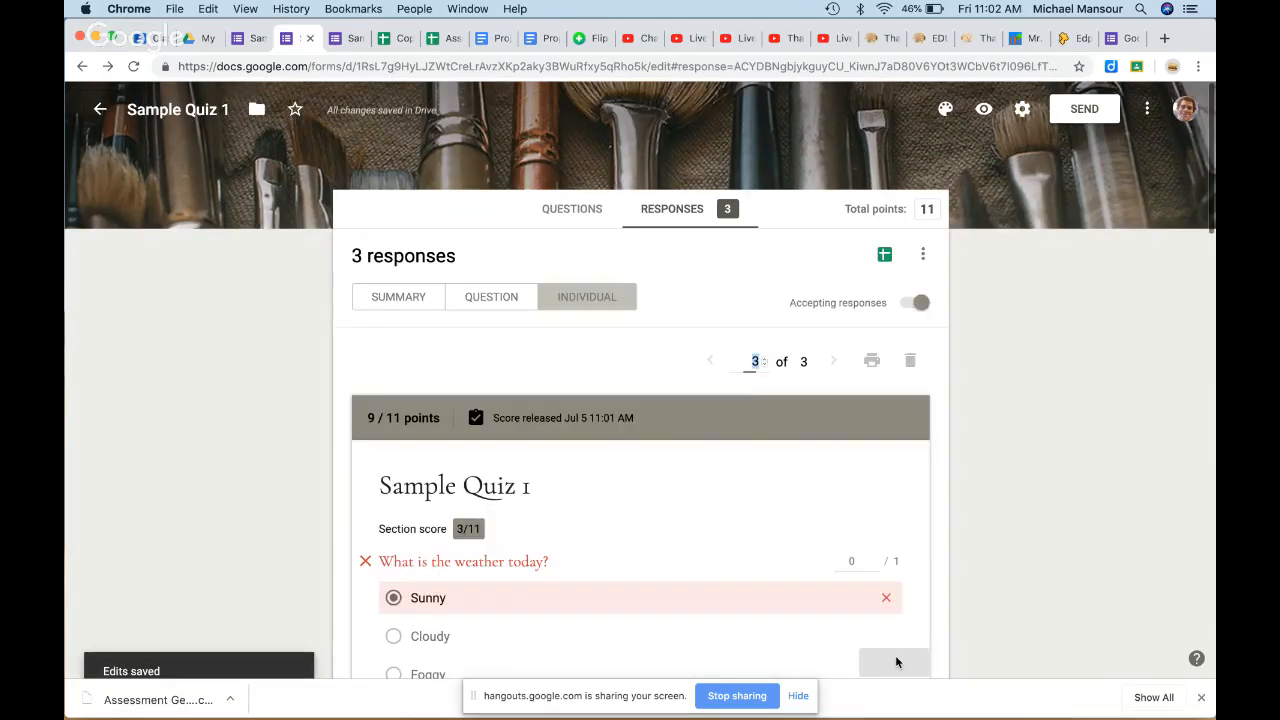
pyautogui.click(884, 256)
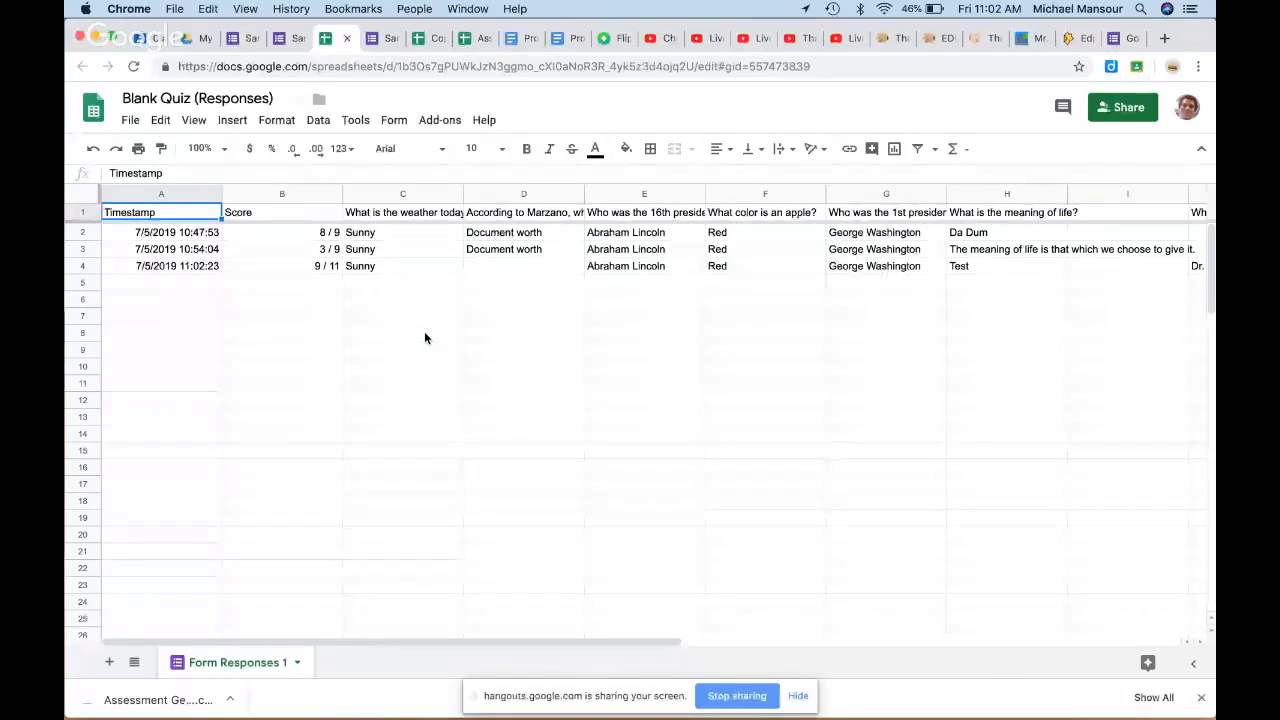
# Step: Switch to the Office 365 window, open Microsoft Forms, and create a new quiz
pyautogui.hotkey('ctrl', 'Right')
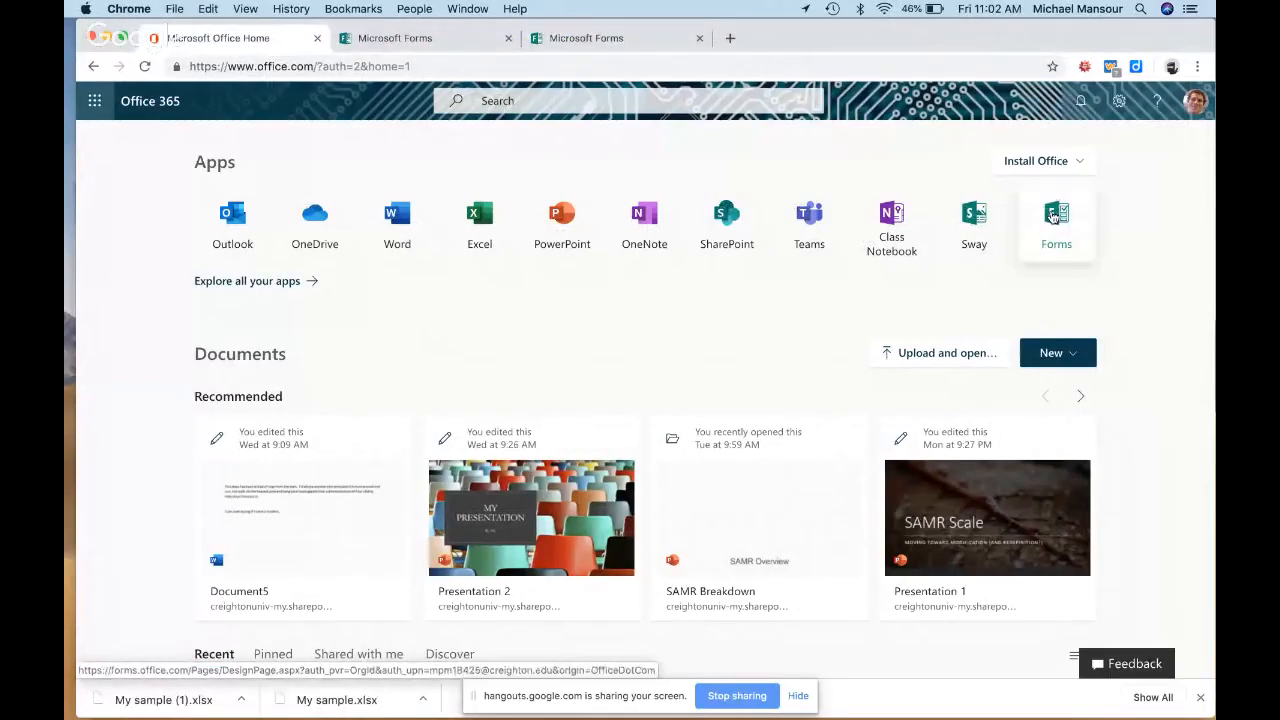
pyautogui.click(1052, 217)
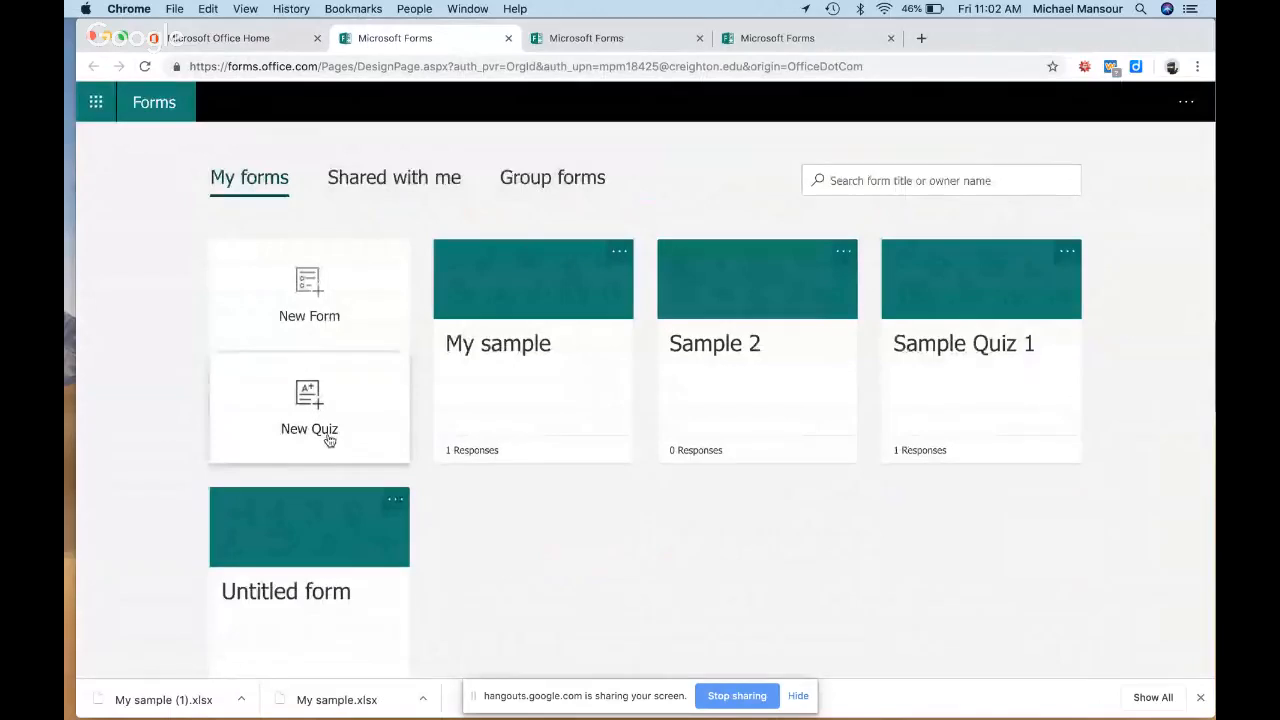
pyautogui.click(329, 440)
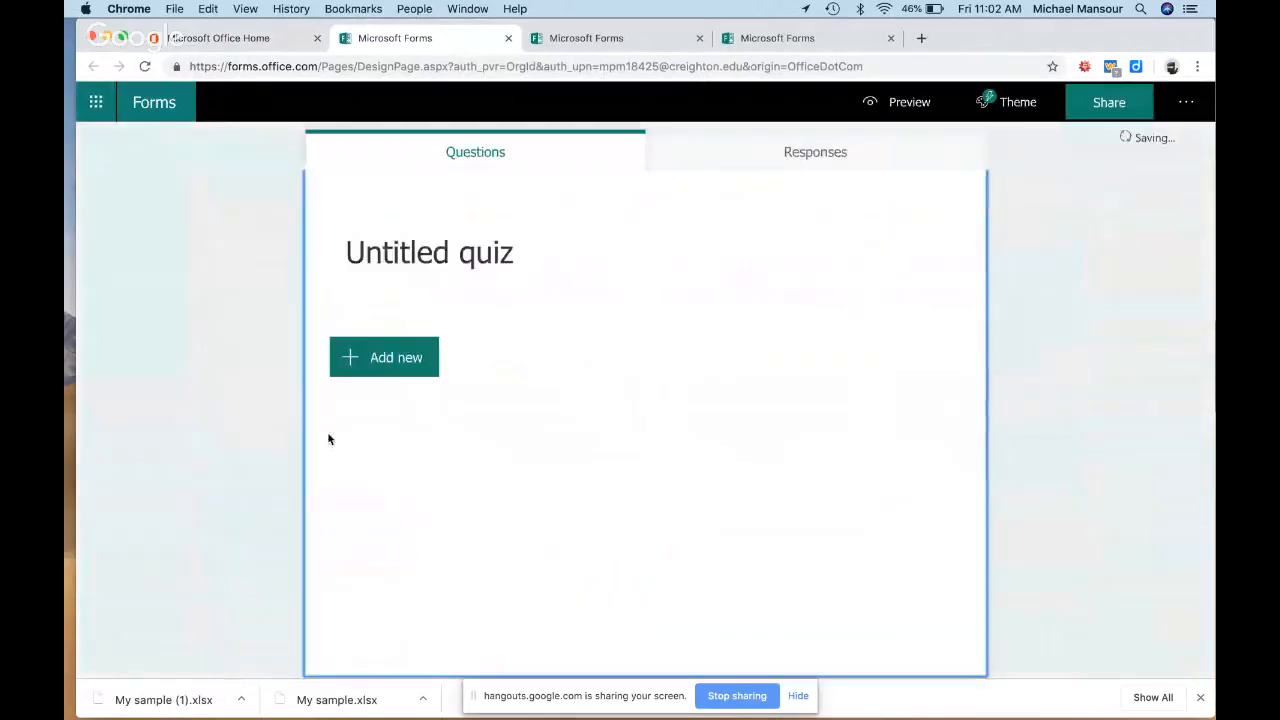
# Step: Open the existing My sample quiz and add a Choice question after the 1st president question
pyautogui.click(587, 40)
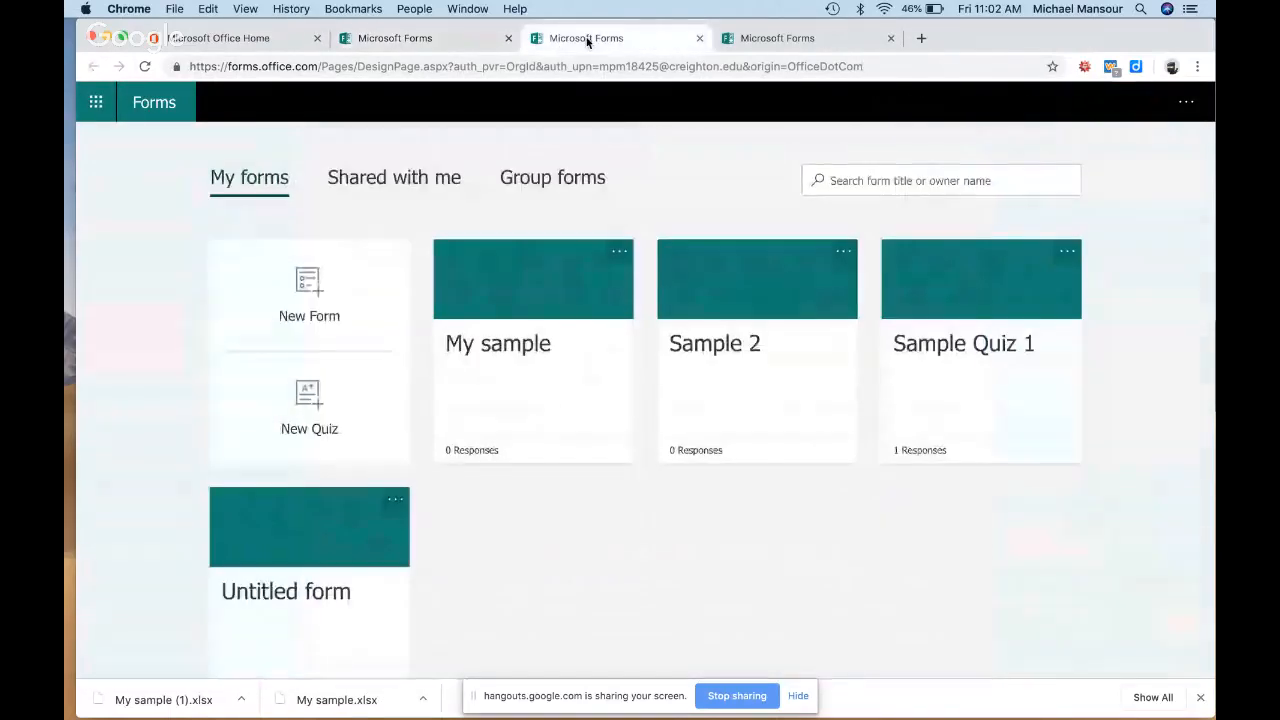
pyautogui.click(773, 41)
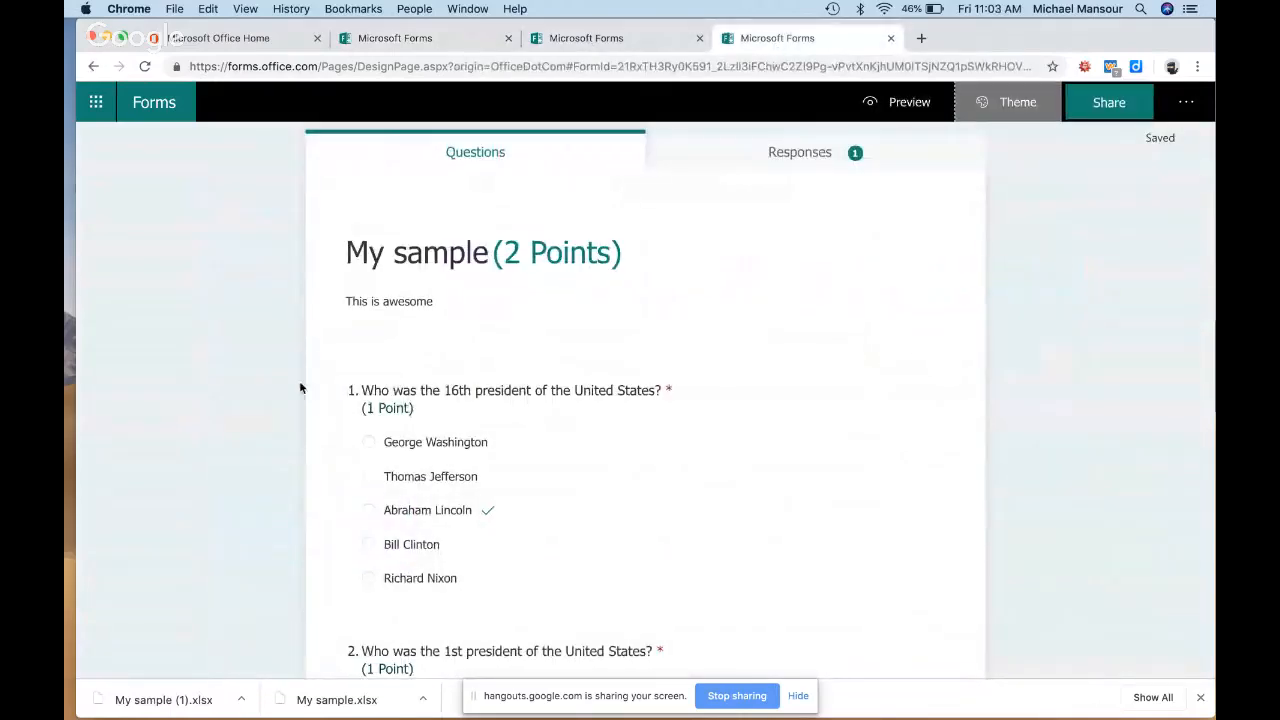
pyautogui.scroll(-5, 300, 388)
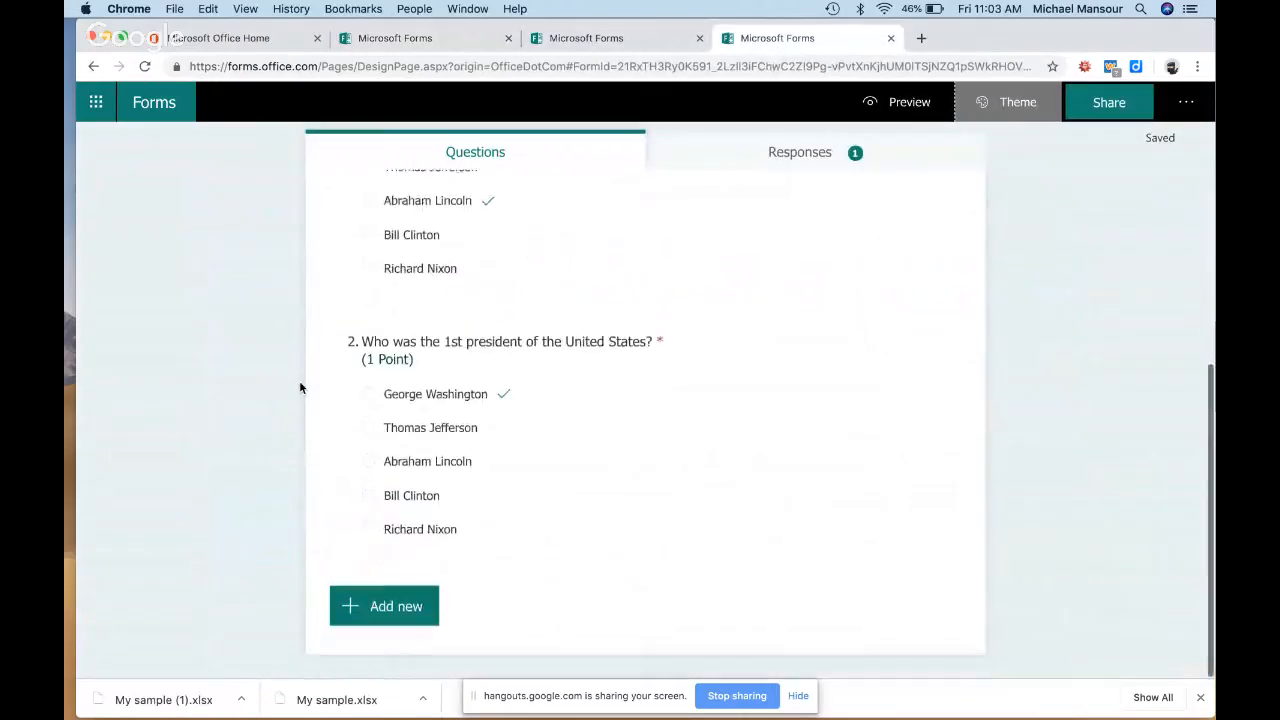
pyautogui.click(362, 605)
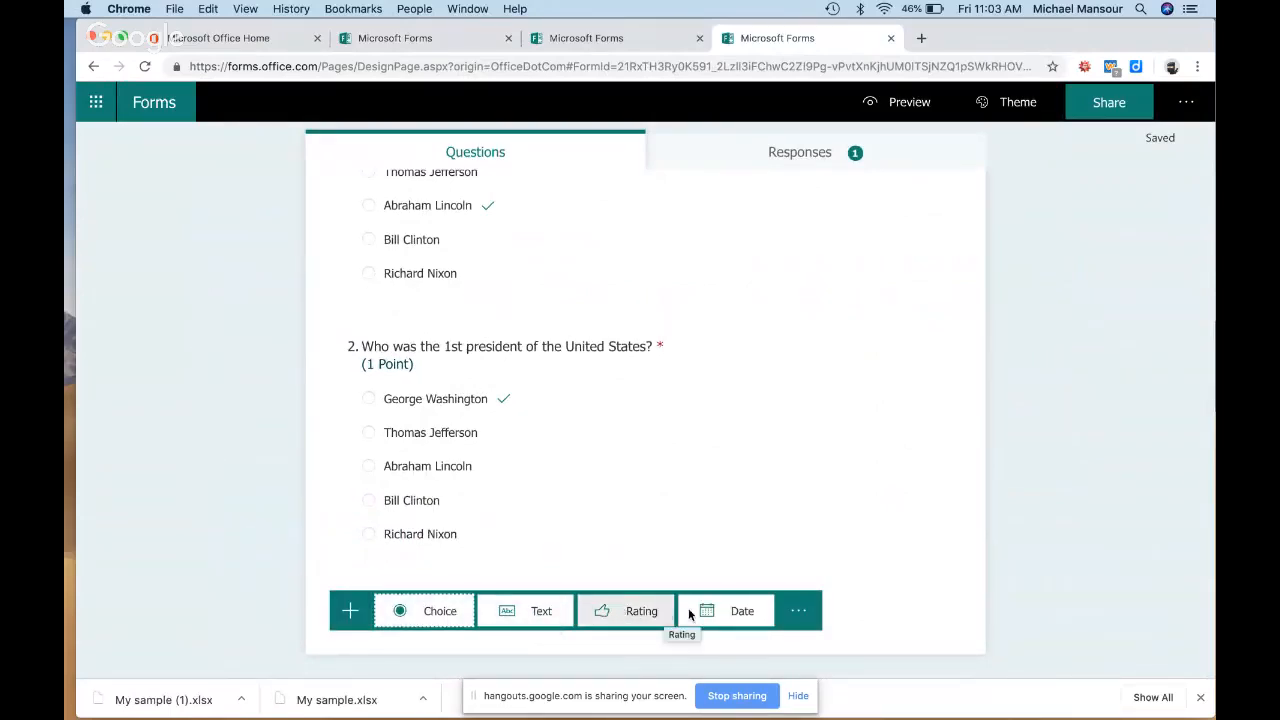
pyautogui.click(799, 612)
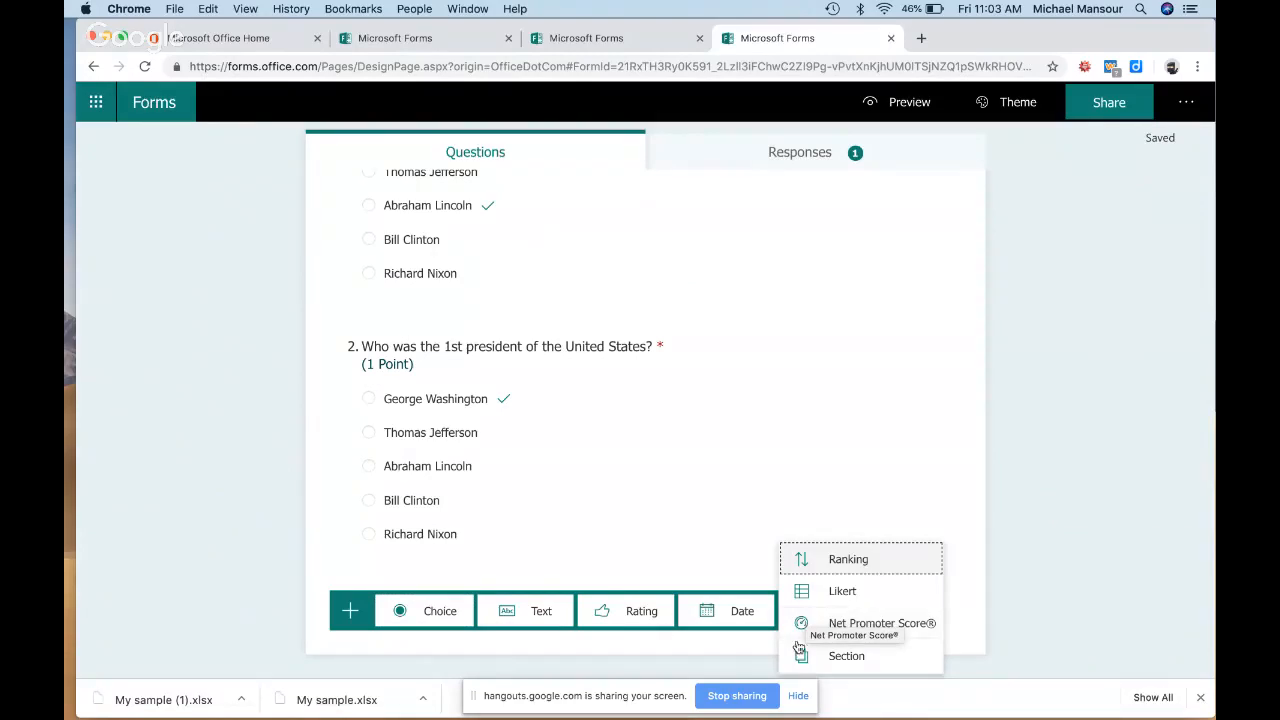
pyautogui.click(429, 610)
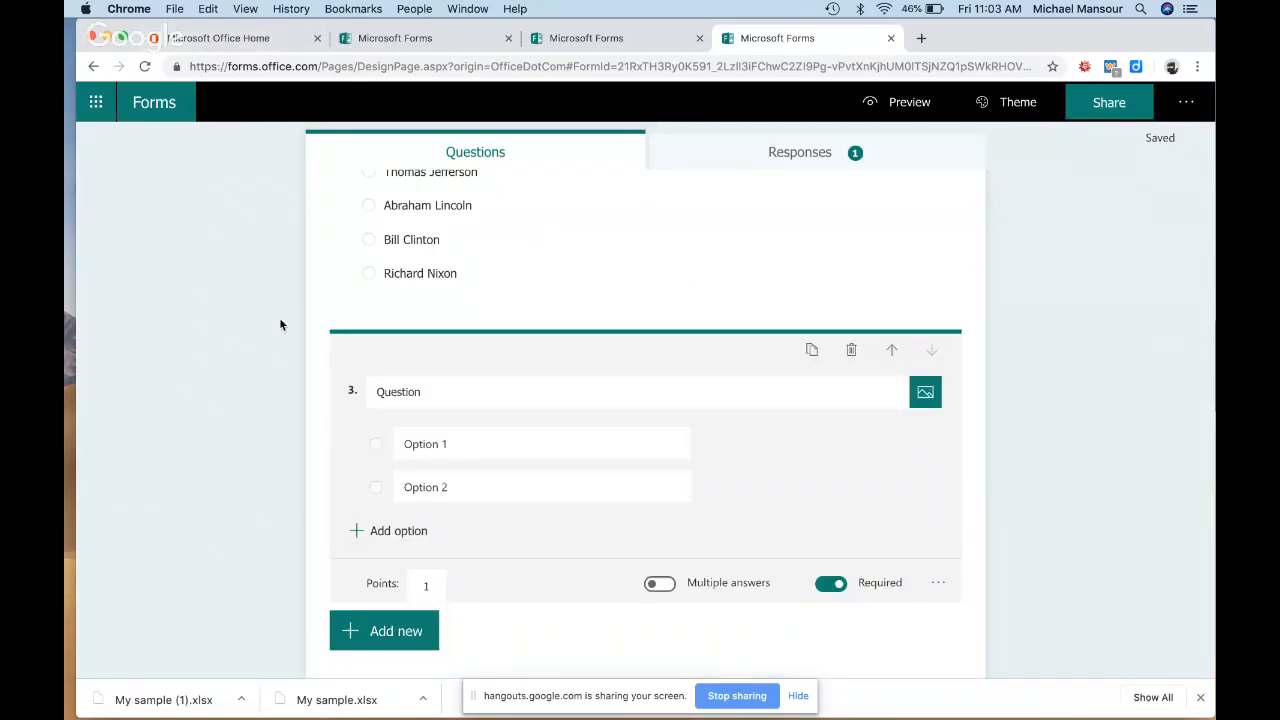
# Step: Fill the new question's text with "Who does number 2 work for?" from the Assessment Generator Template spreadsheet
pyautogui.hotkey('ctrl', 'Left')
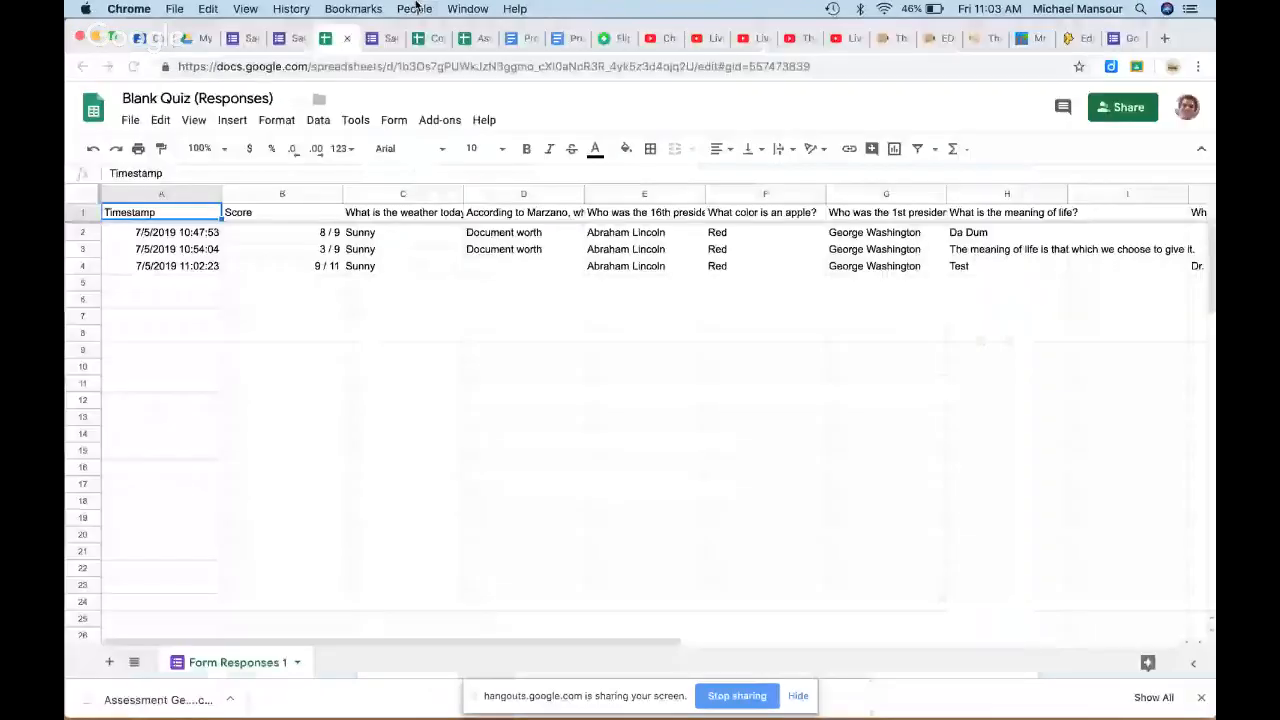
pyautogui.click(474, 38)
pyautogui.hotkey('ctrl', 'Right')
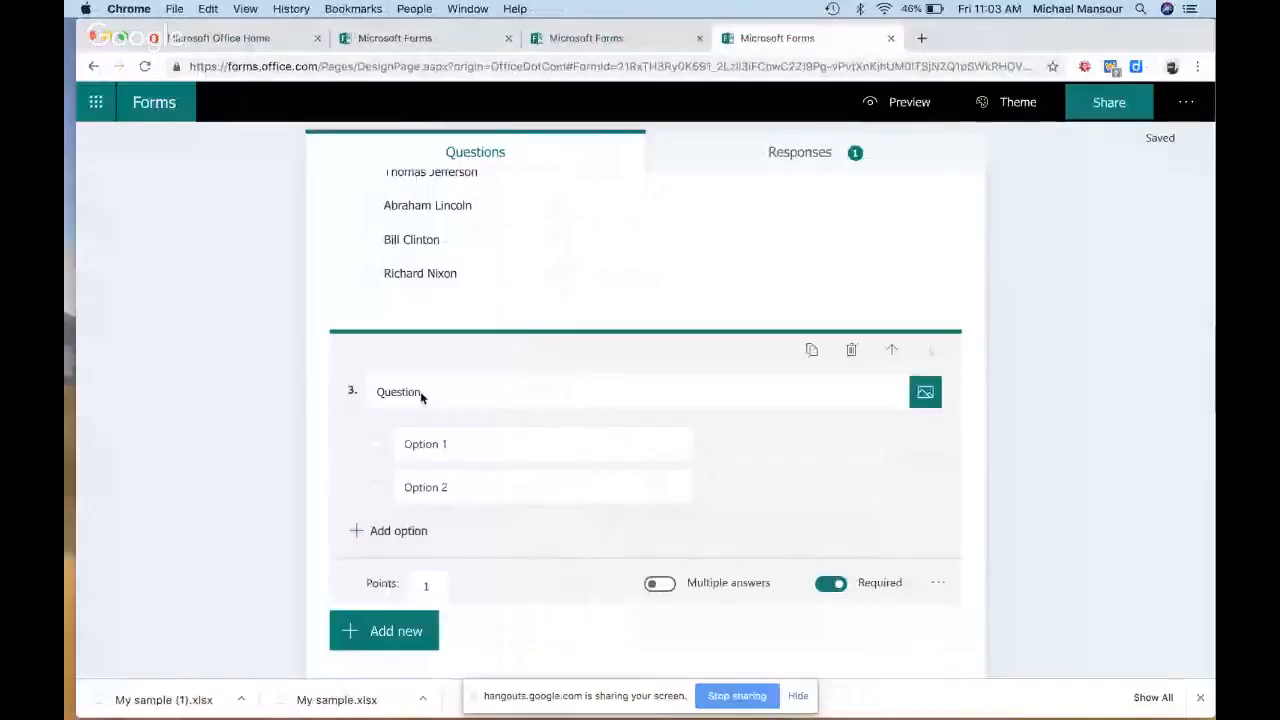
pyautogui.click(421, 392)
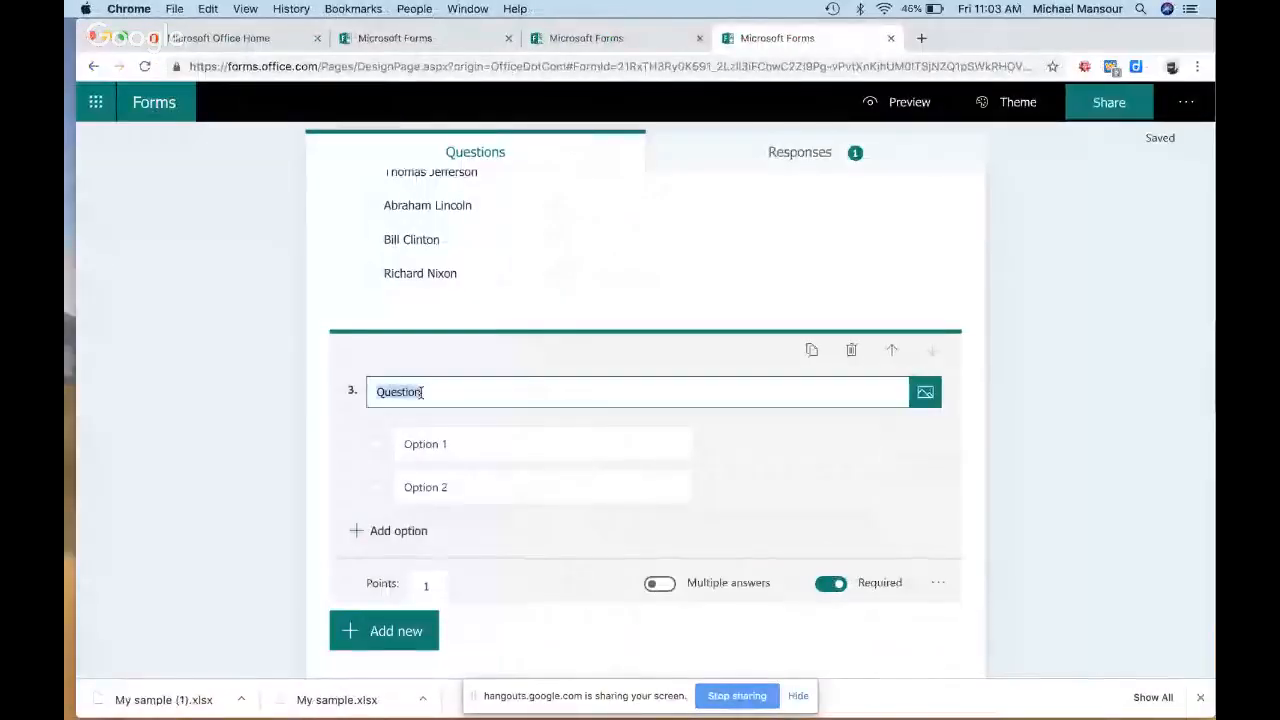
pyautogui.write('Who does number 2 work for?')
# Step: Fill the number 2 question's answer options with Austin Powers, Dr. Evil, Mini Me, Fat Bastard and Basil from the Assessment Generator Template spreadsheet
pyautogui.hotkey('ctrl', 'Left')
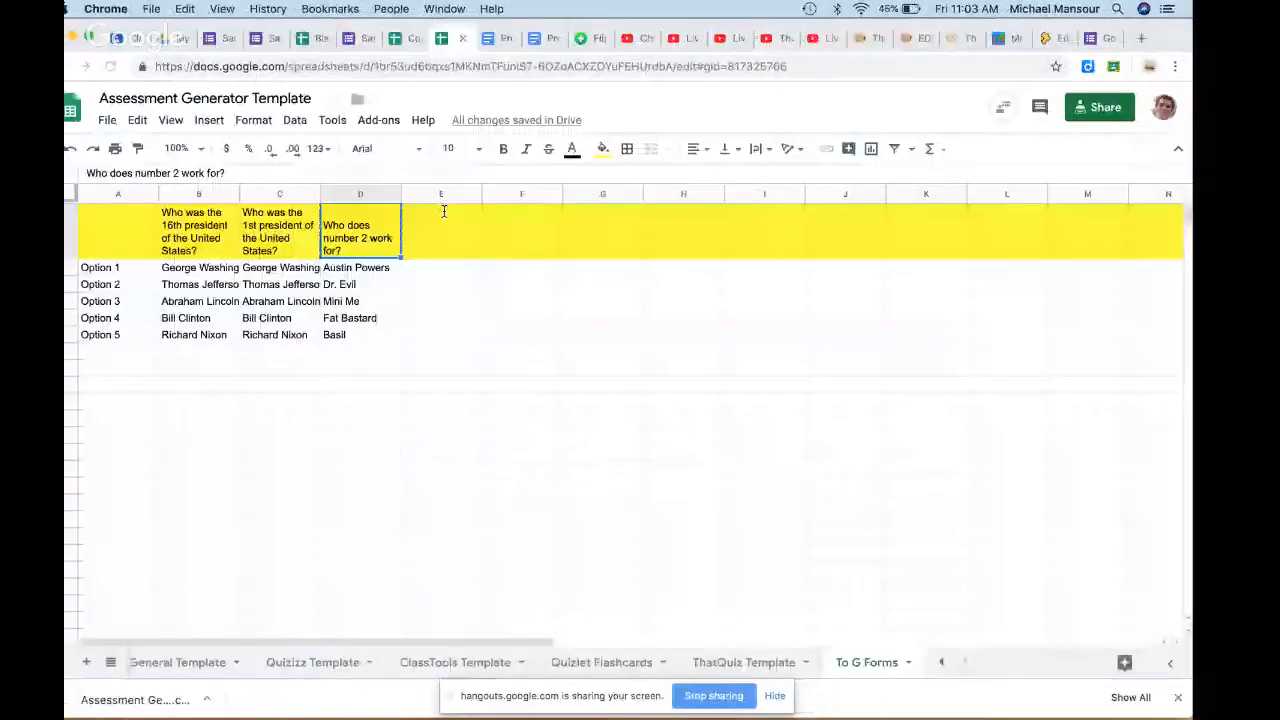
pyautogui.click(389, 267)
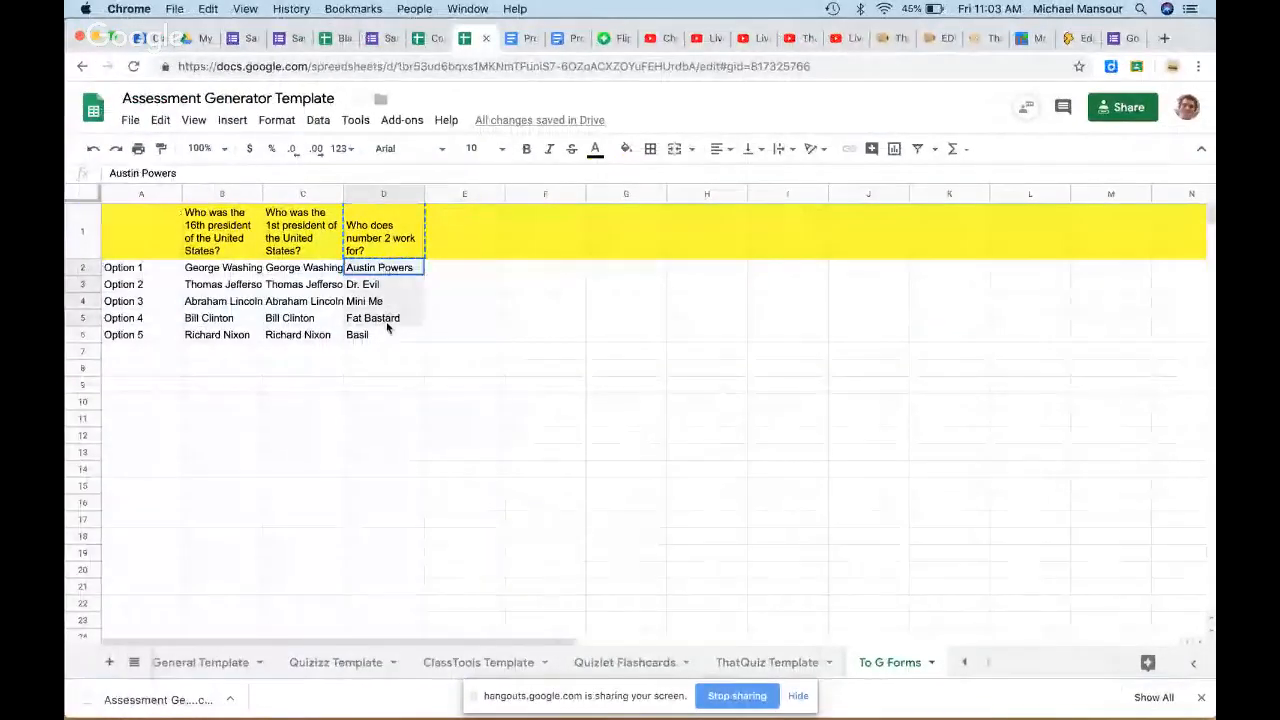
pyautogui.press('super+c')
pyautogui.hotkey('ctrl', 'Right')
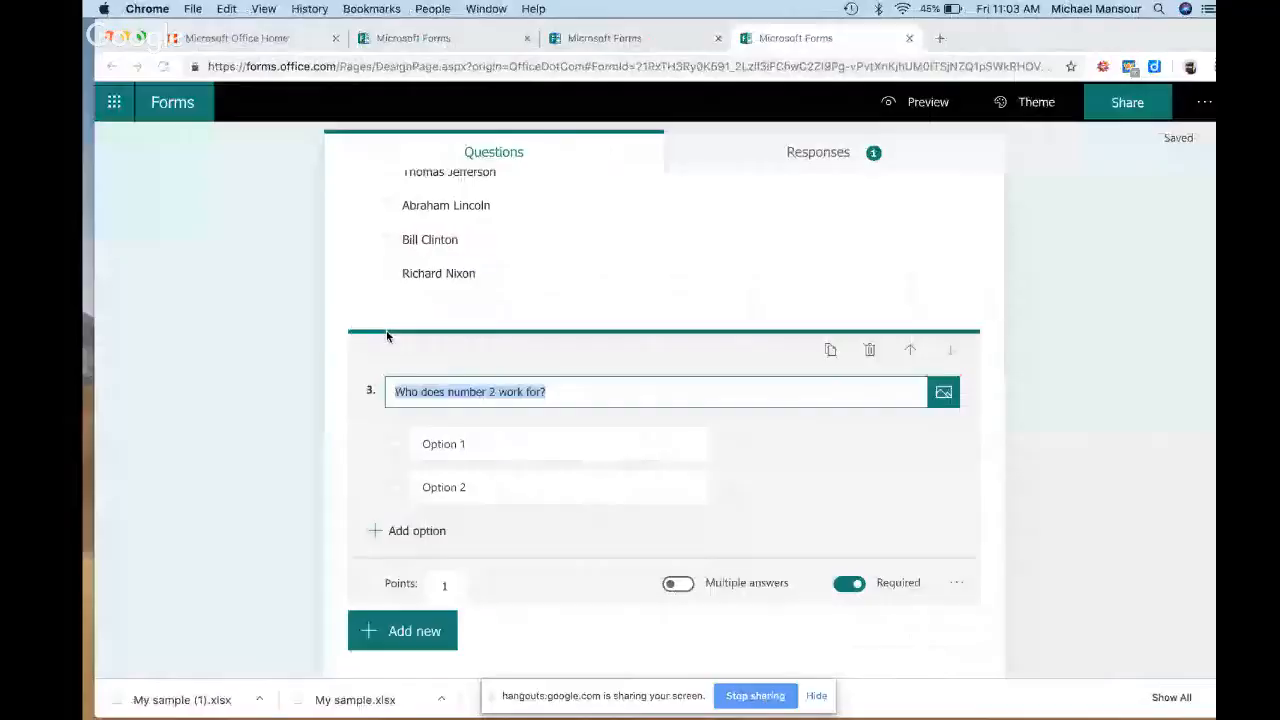
pyautogui.click(443, 444)
pyautogui.press('super+a')
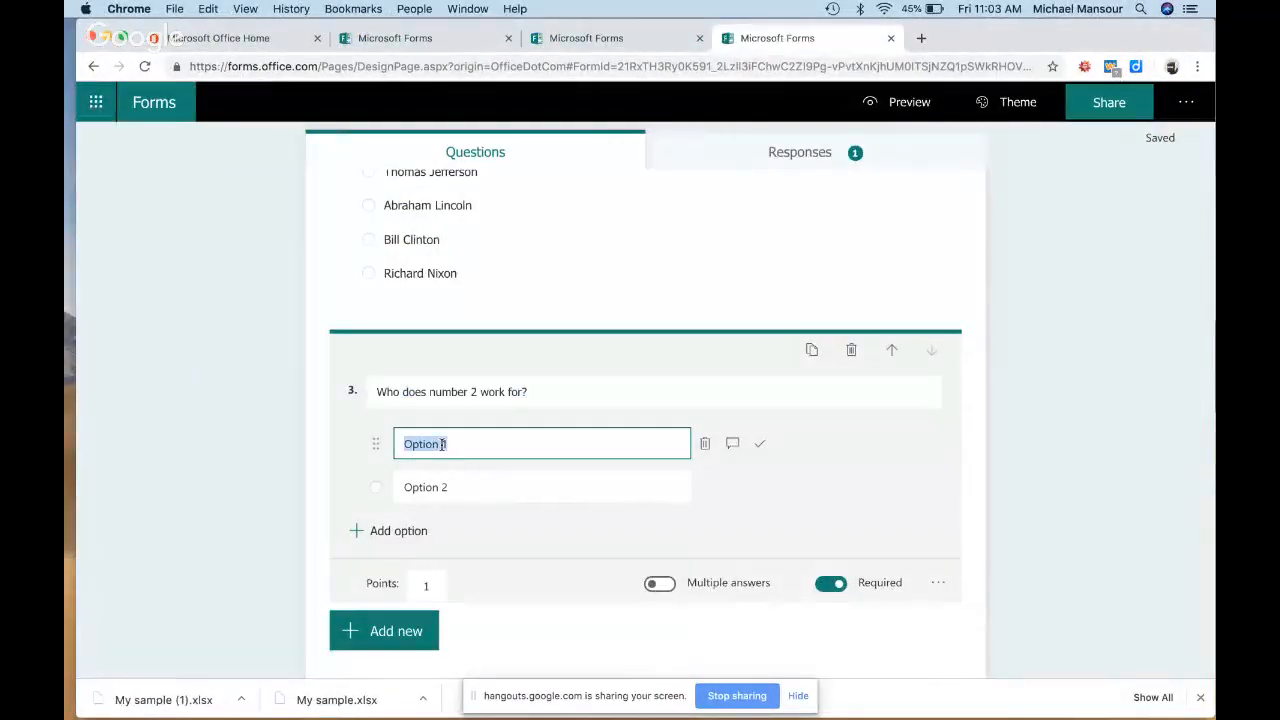
pyautogui.press('super+v')
# Step: Delete the leftover Option 2 from the number 2 question and mark Austin Powers as the correct answer
pyautogui.scroll(-3, 833, 538)
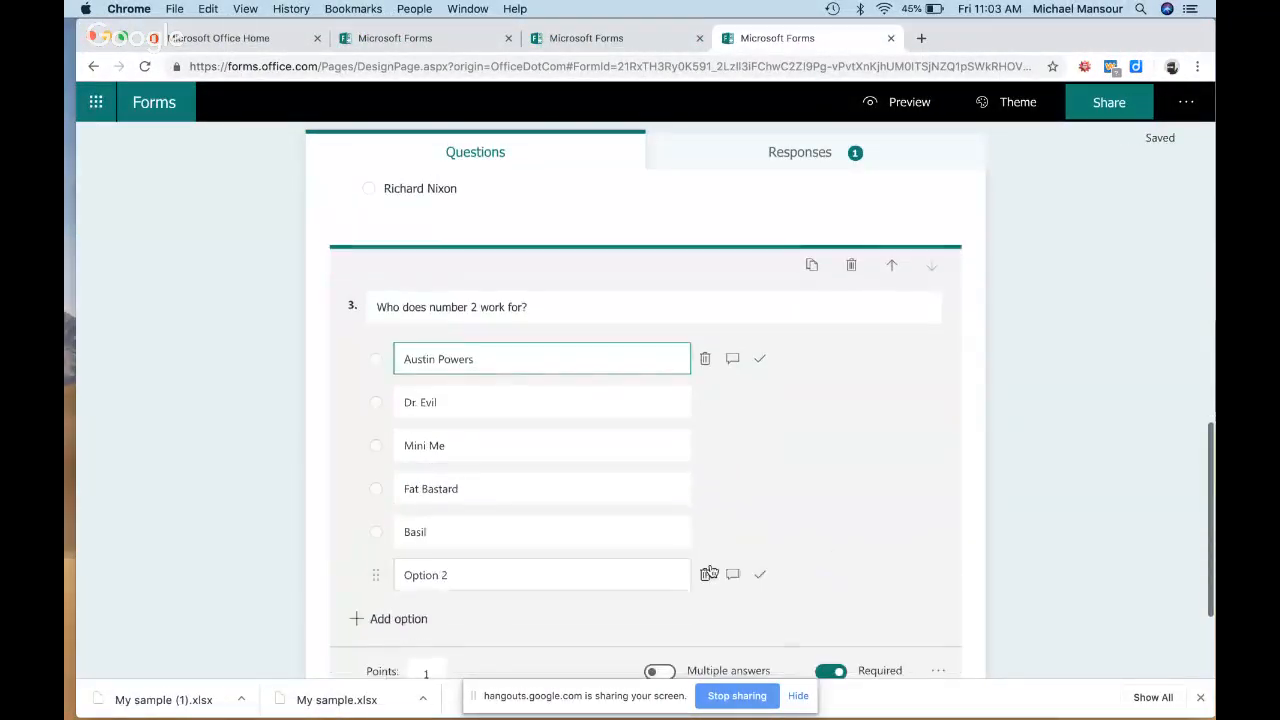
pyautogui.click(705, 575)
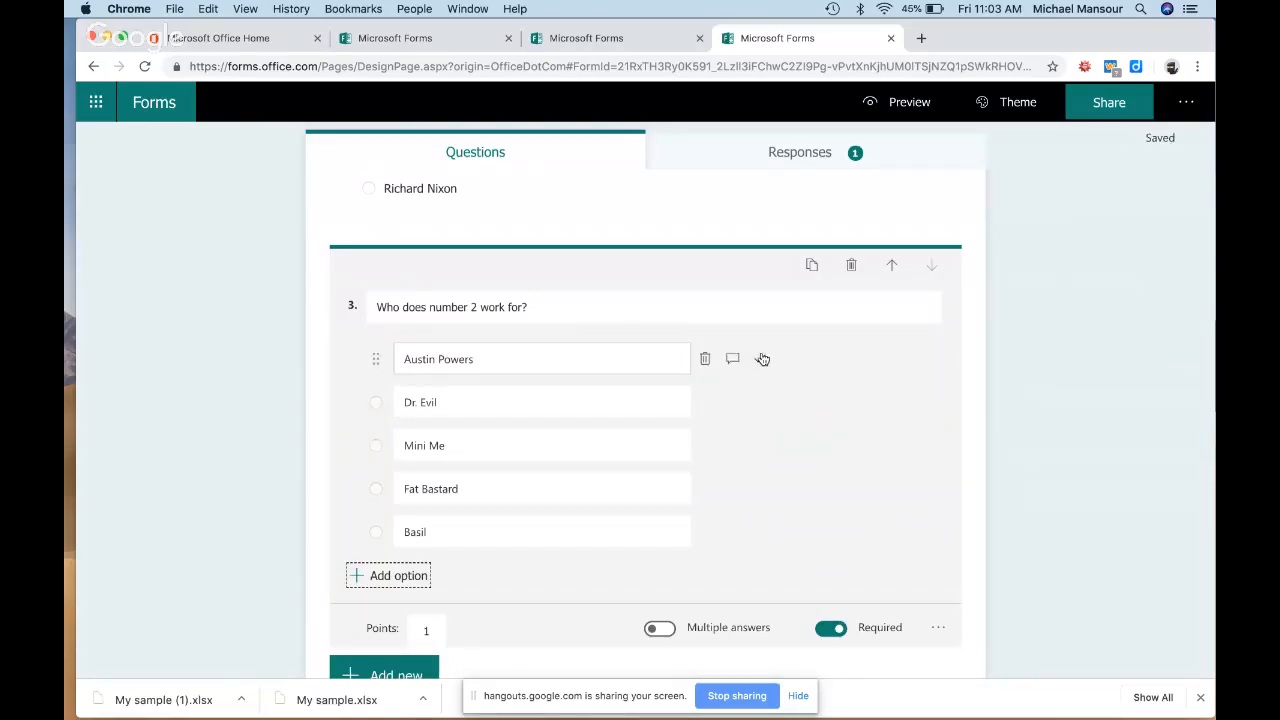
pyautogui.click(762, 359)
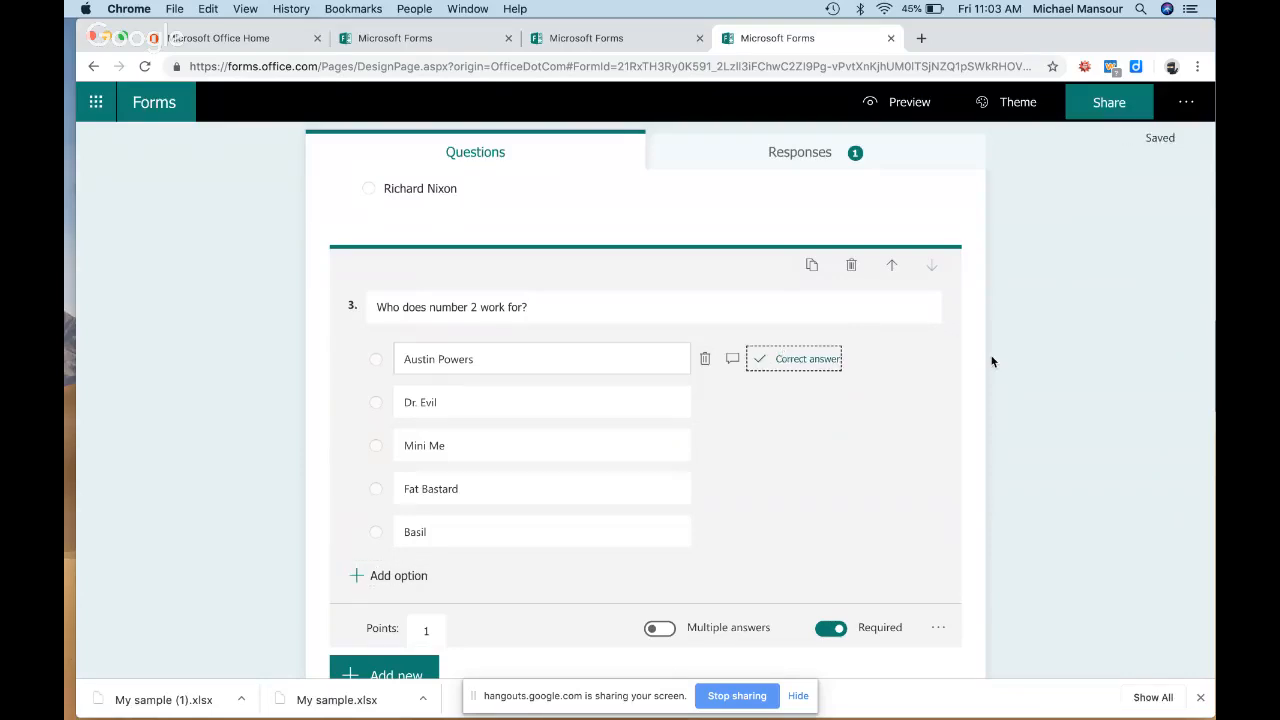
# Step: Apply the blue theme with hands at a desk to the quiz and open its sharing options
pyautogui.scroll(10, 992, 361)
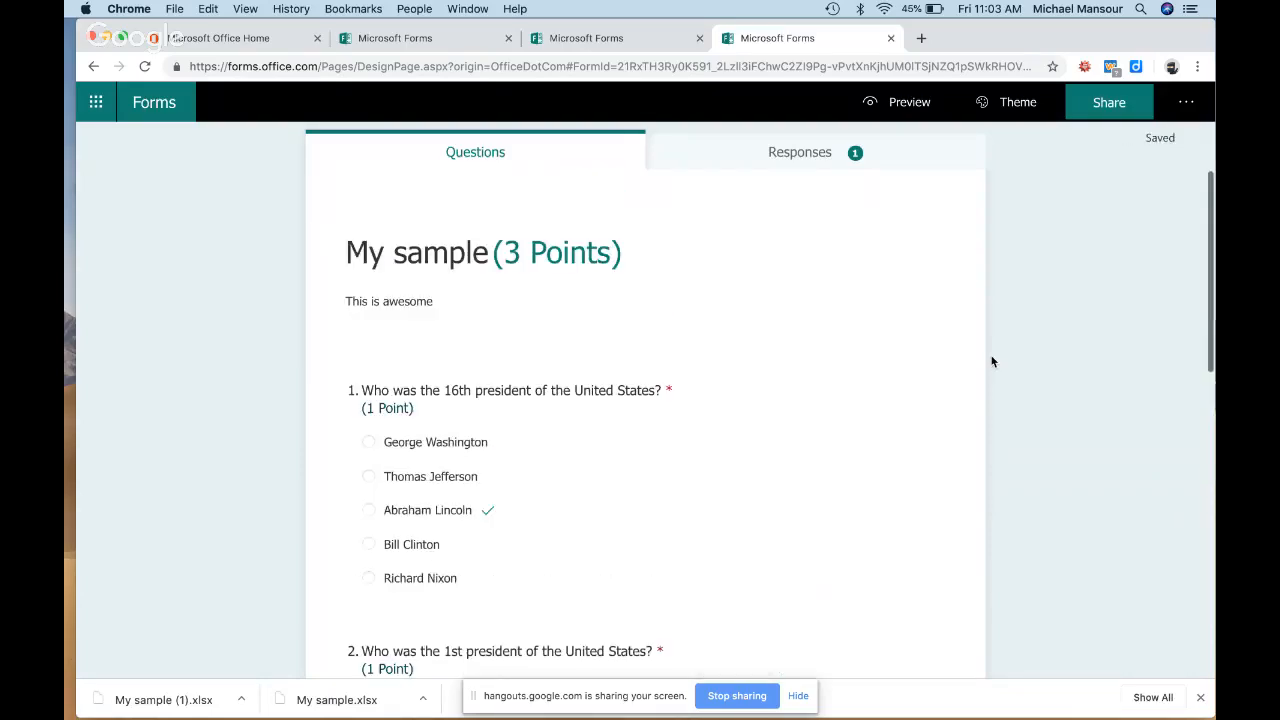
pyautogui.click(1010, 110)
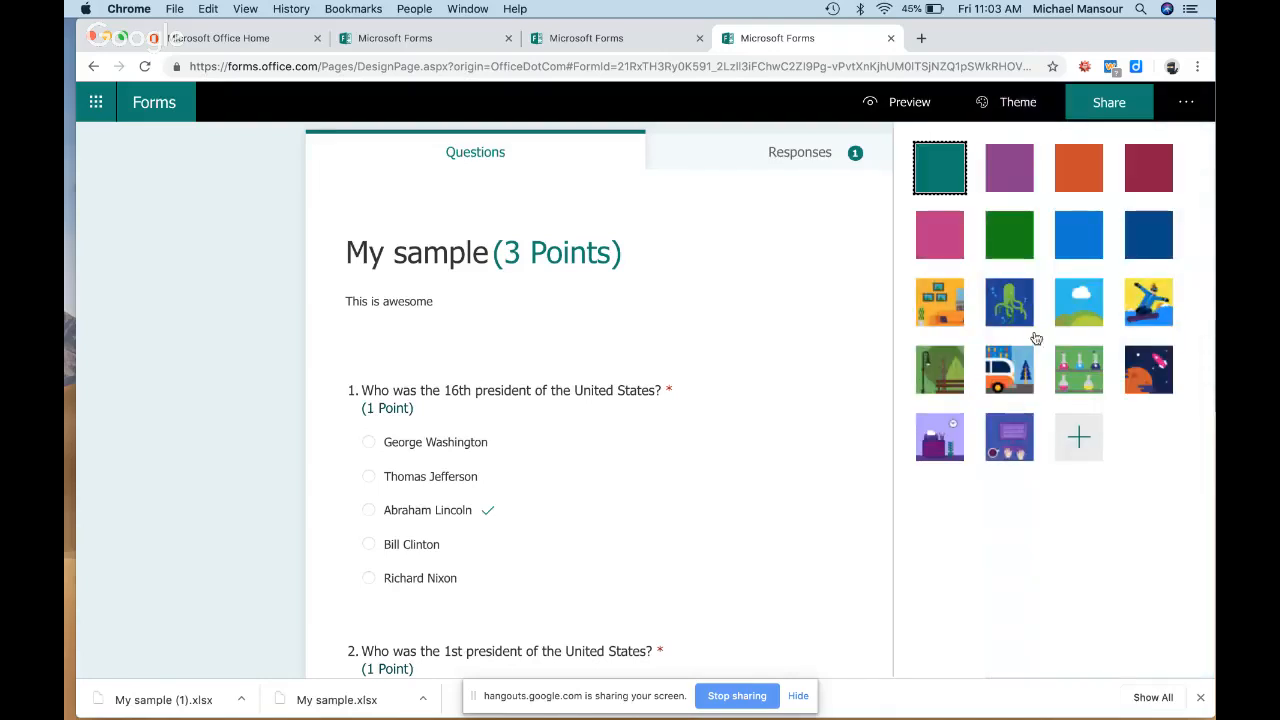
pyautogui.click(1013, 449)
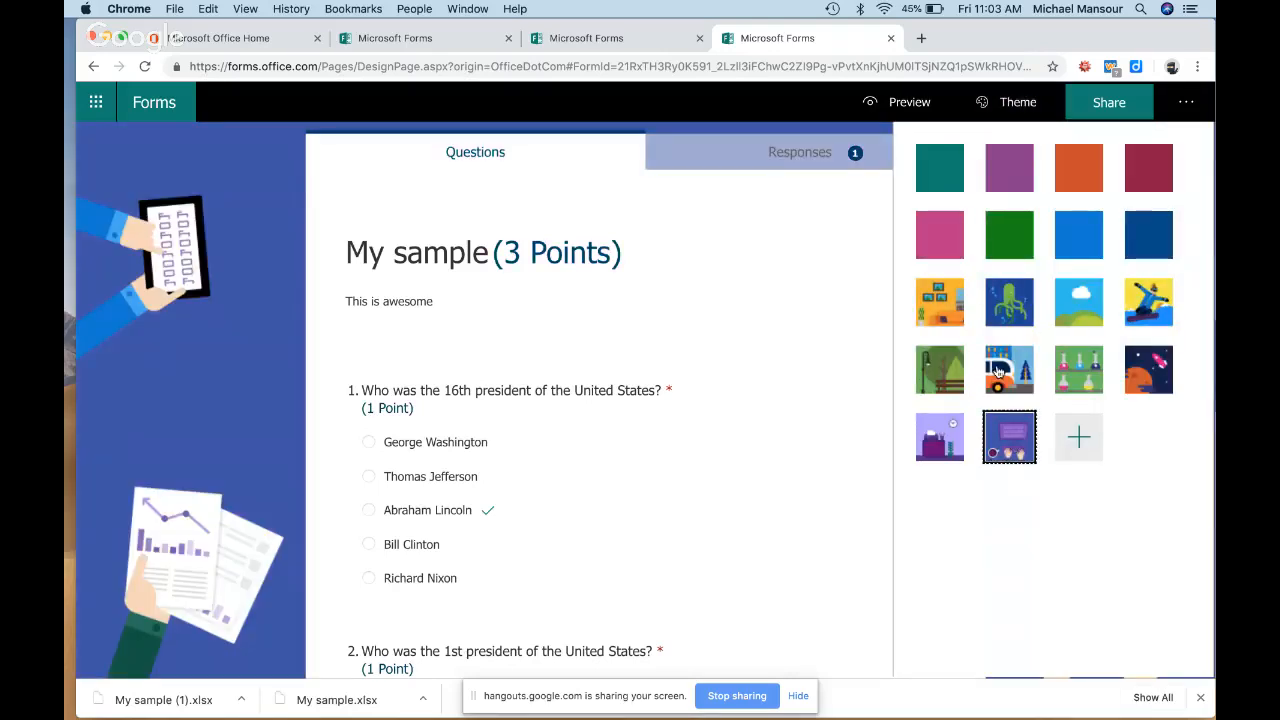
pyautogui.click(1097, 112)
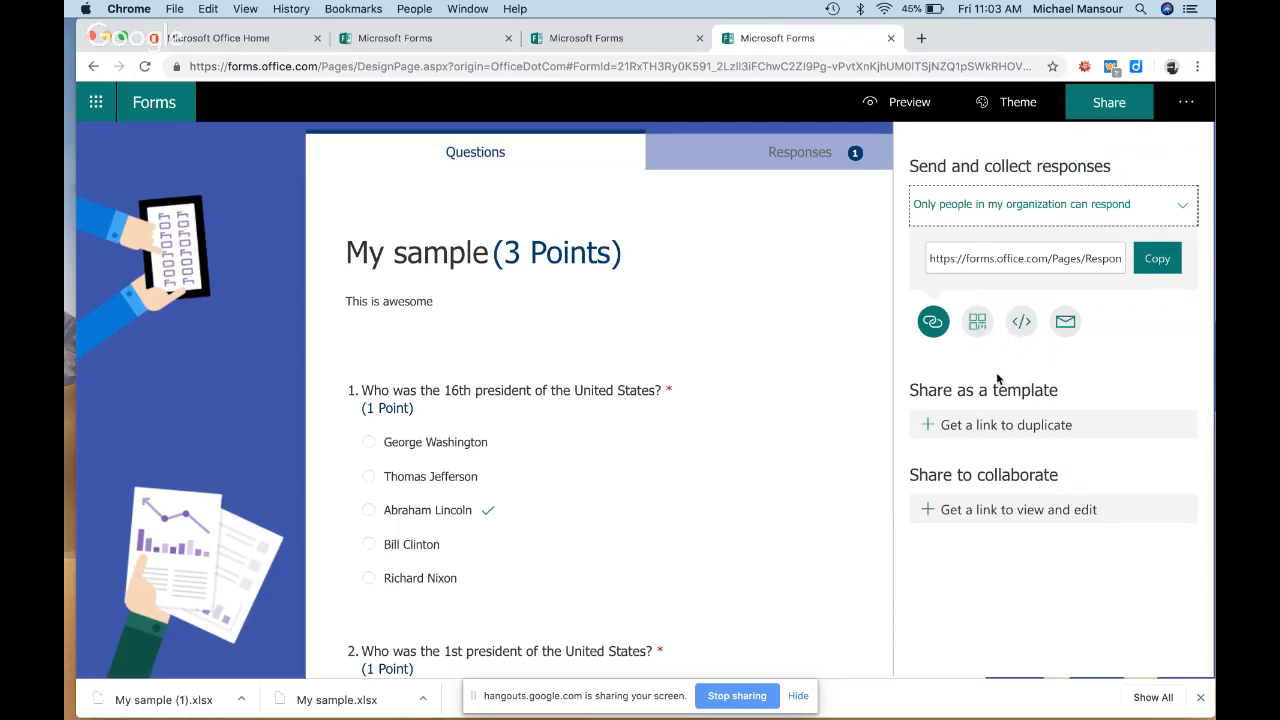
# Step: Preview the quiz, answer it with Abraham Lincoln, George Washington and Dr. Evil in question order, and submit it
pyautogui.click(905, 102)
pyautogui.scroll(-5, 585, 463)
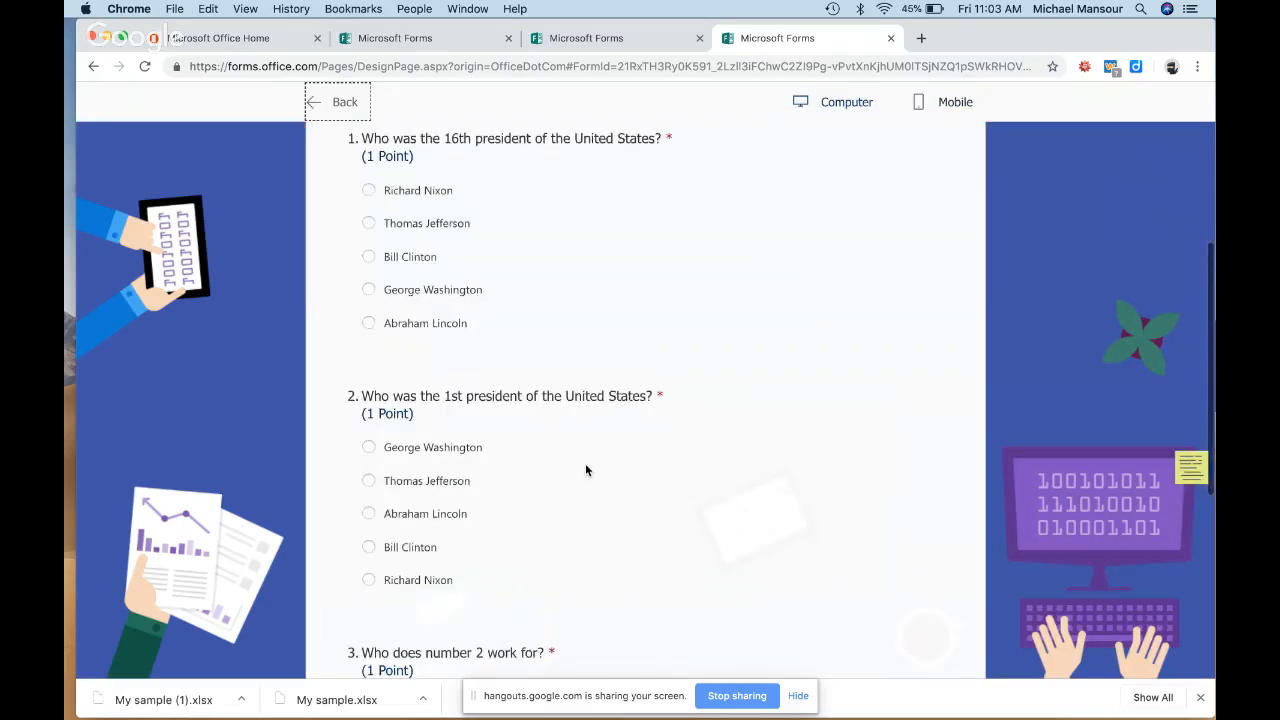
pyautogui.scroll(3, 585, 463)
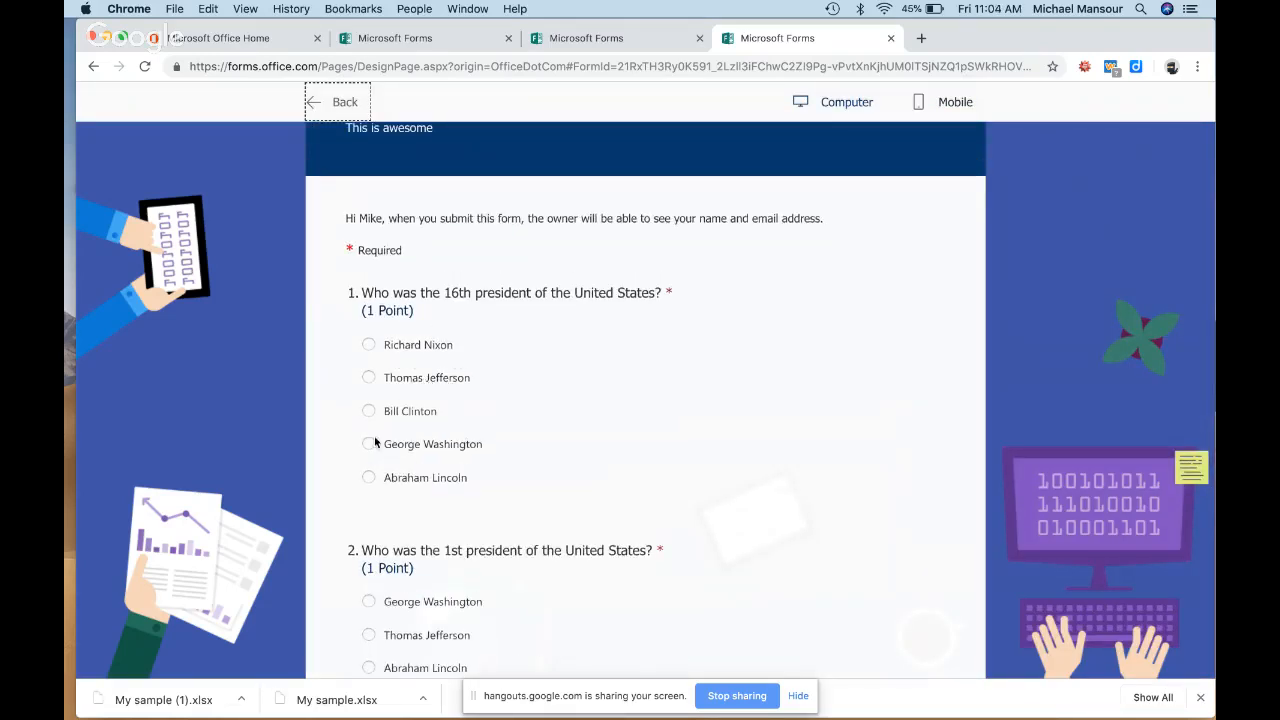
pyautogui.click(368, 477)
pyautogui.scroll(-4, 370, 440)
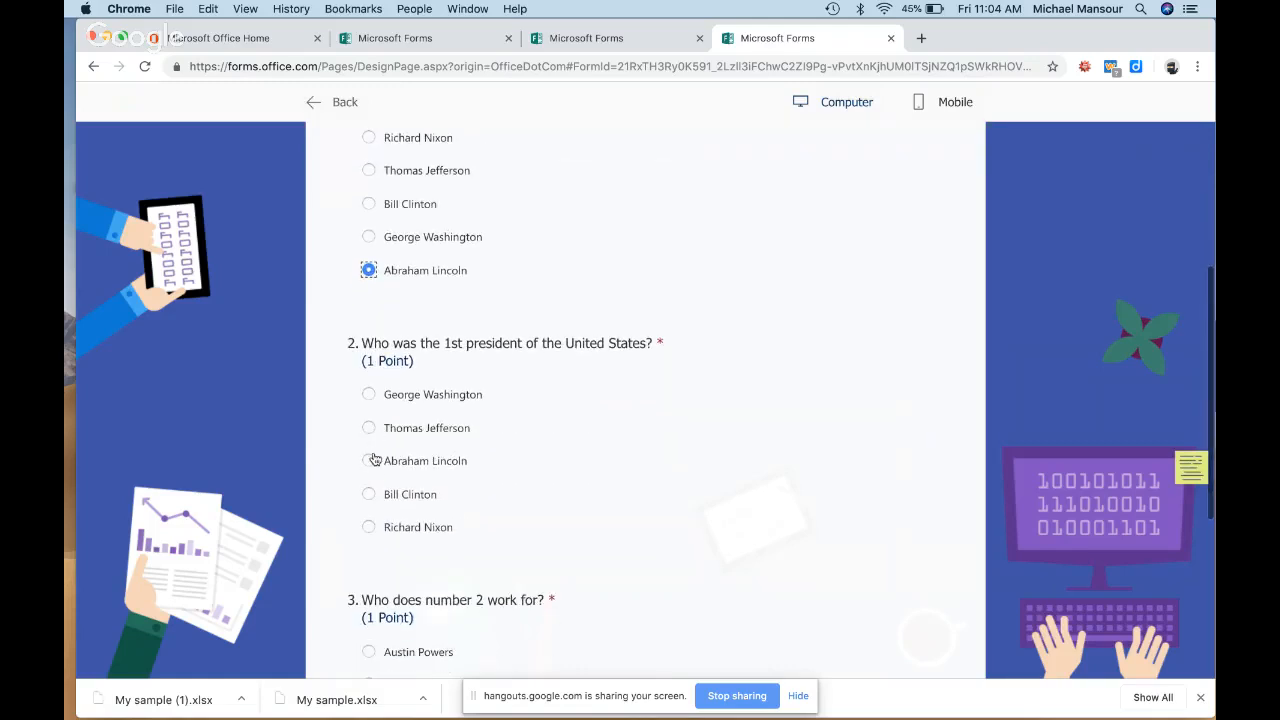
pyautogui.click(368, 394)
pyautogui.scroll(-4, 372, 390)
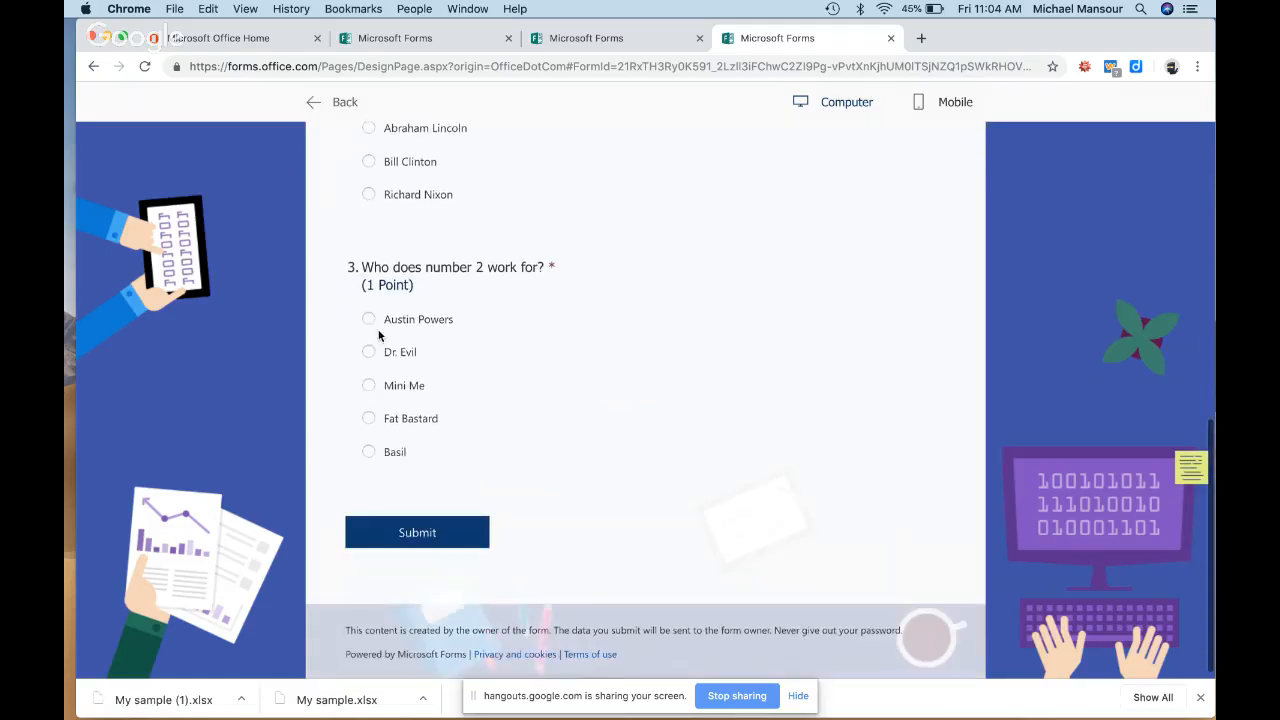
pyautogui.click(368, 351)
pyautogui.click(404, 538)
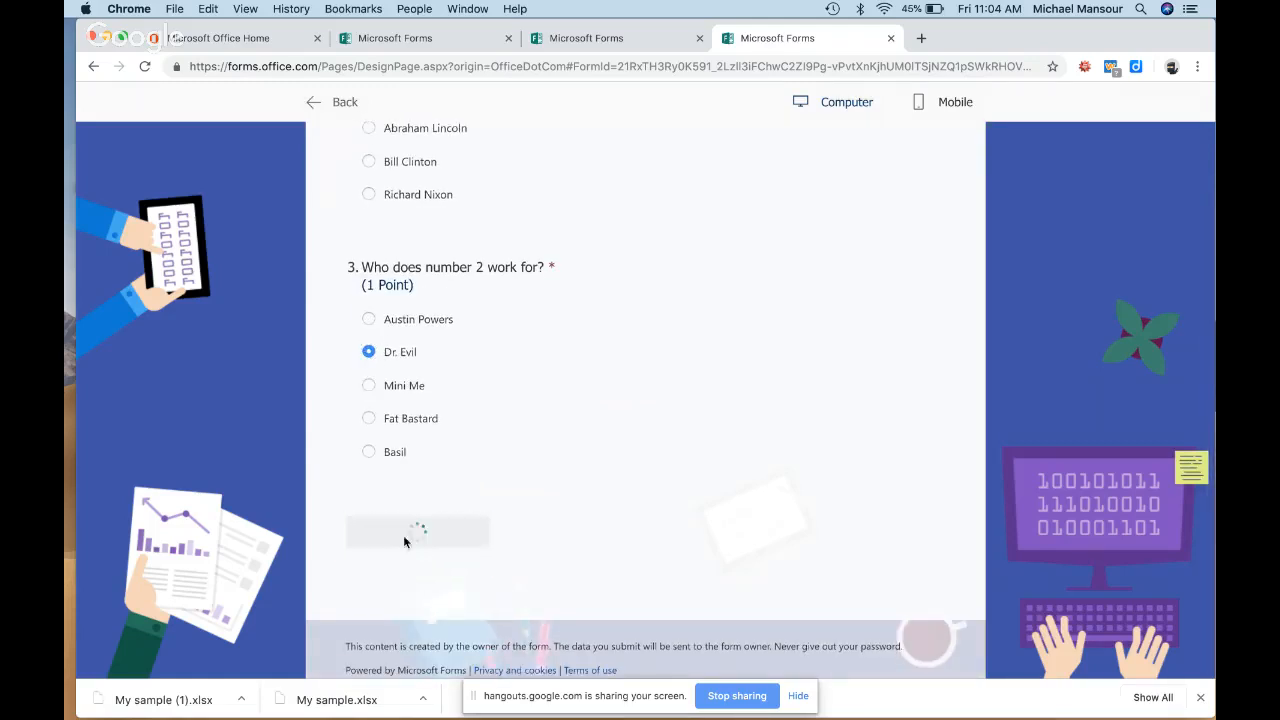
# Step: Leave the preview, reload the quiz, and examine the response summary and the answer charts for all three questions
pyautogui.click(313, 101)
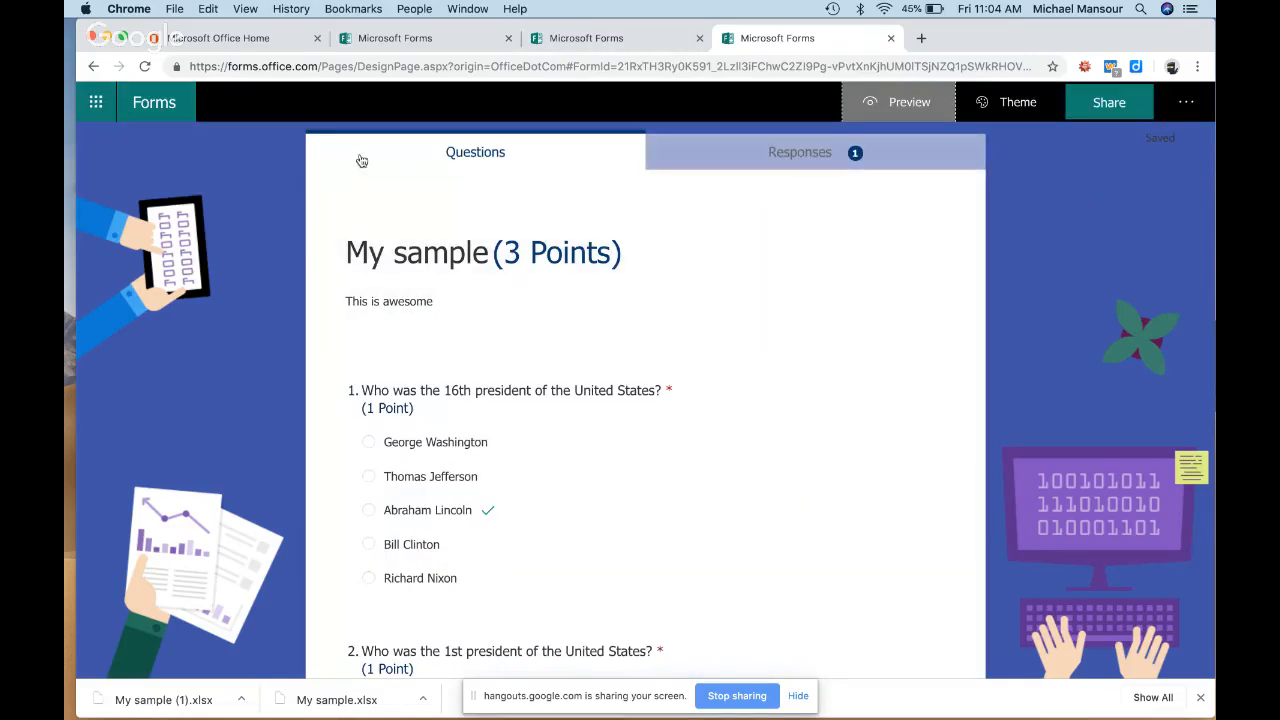
pyautogui.click(145, 67)
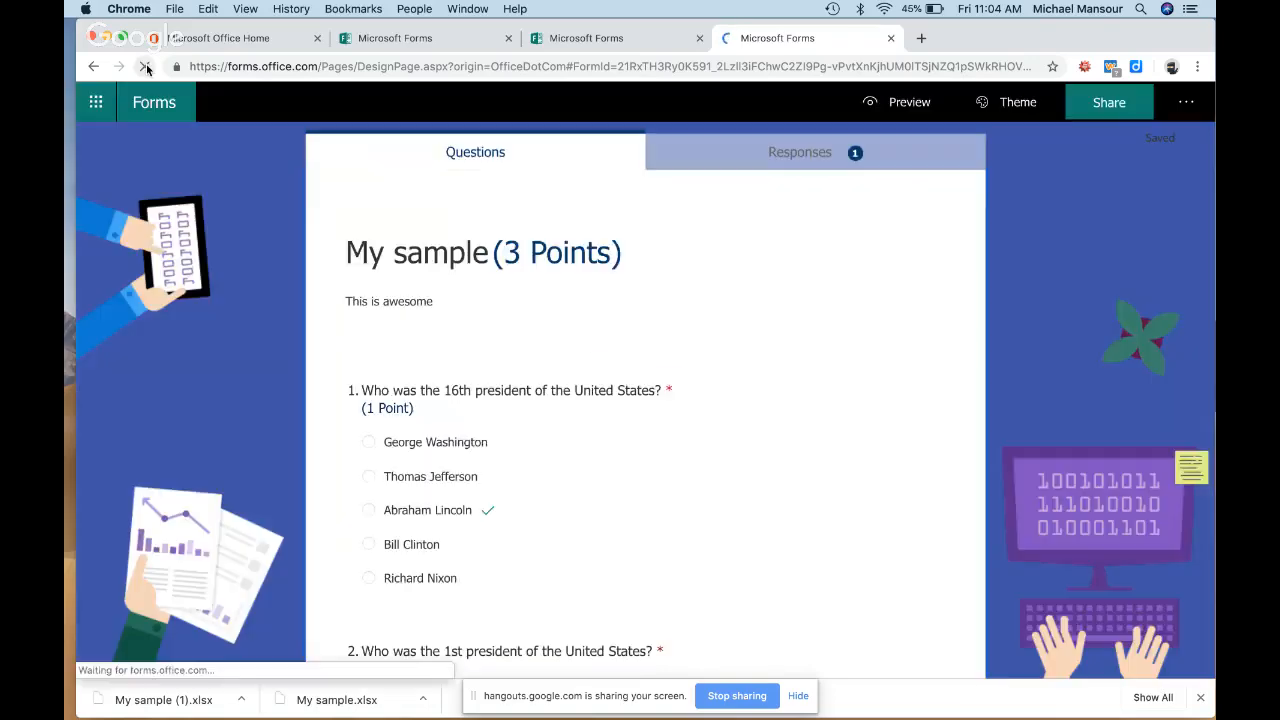
pyautogui.click(778, 156)
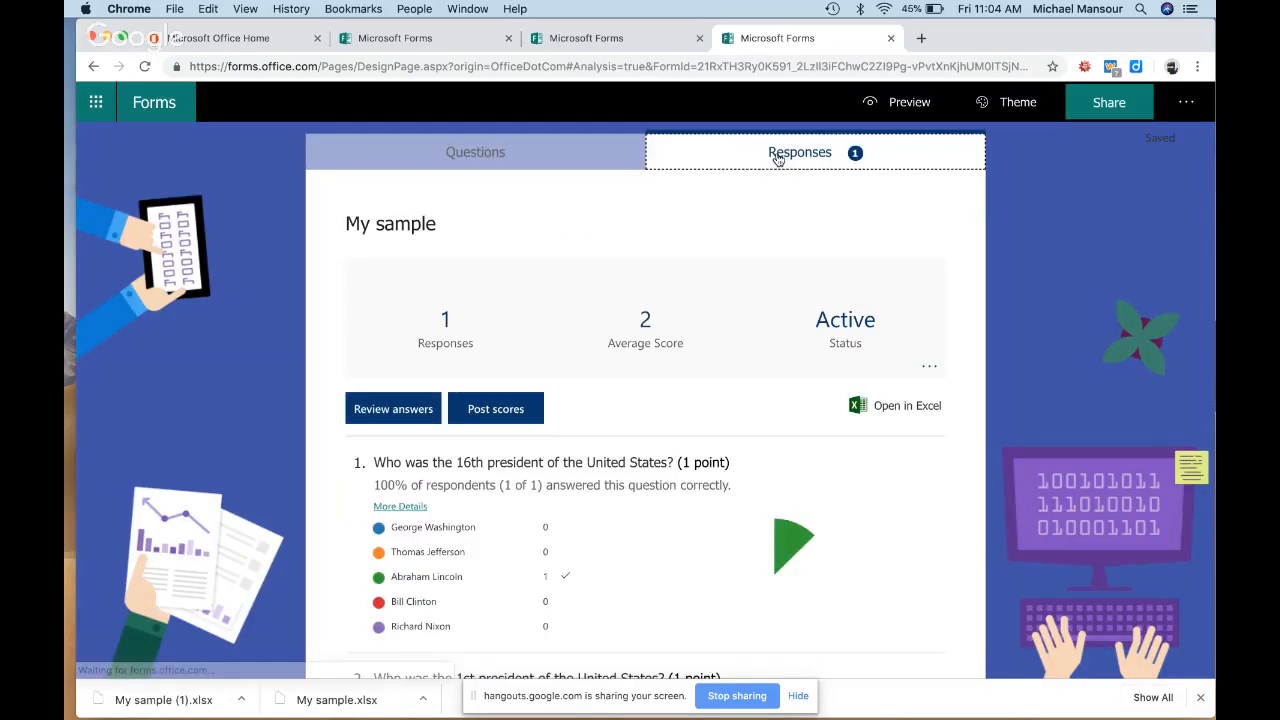
pyautogui.scroll(-3, 683, 490)
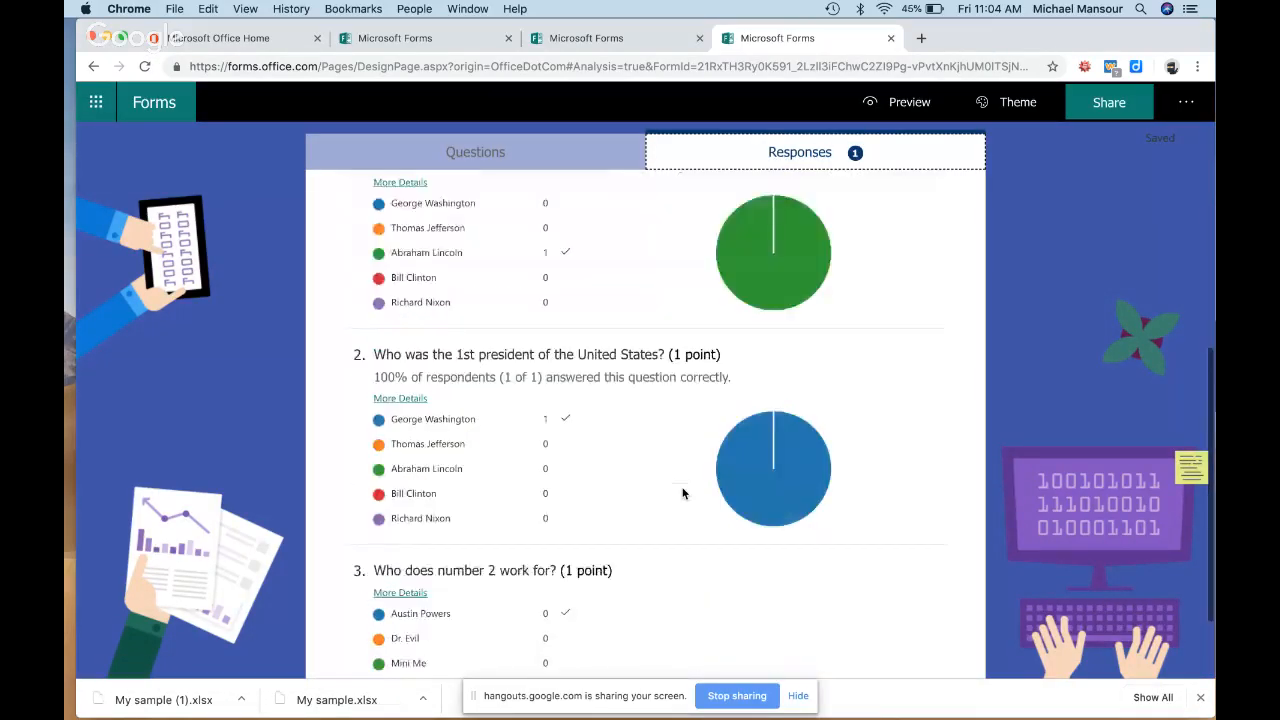
pyautogui.scroll(3, 690, 486)
pyautogui.scroll(-5, 857, 482)
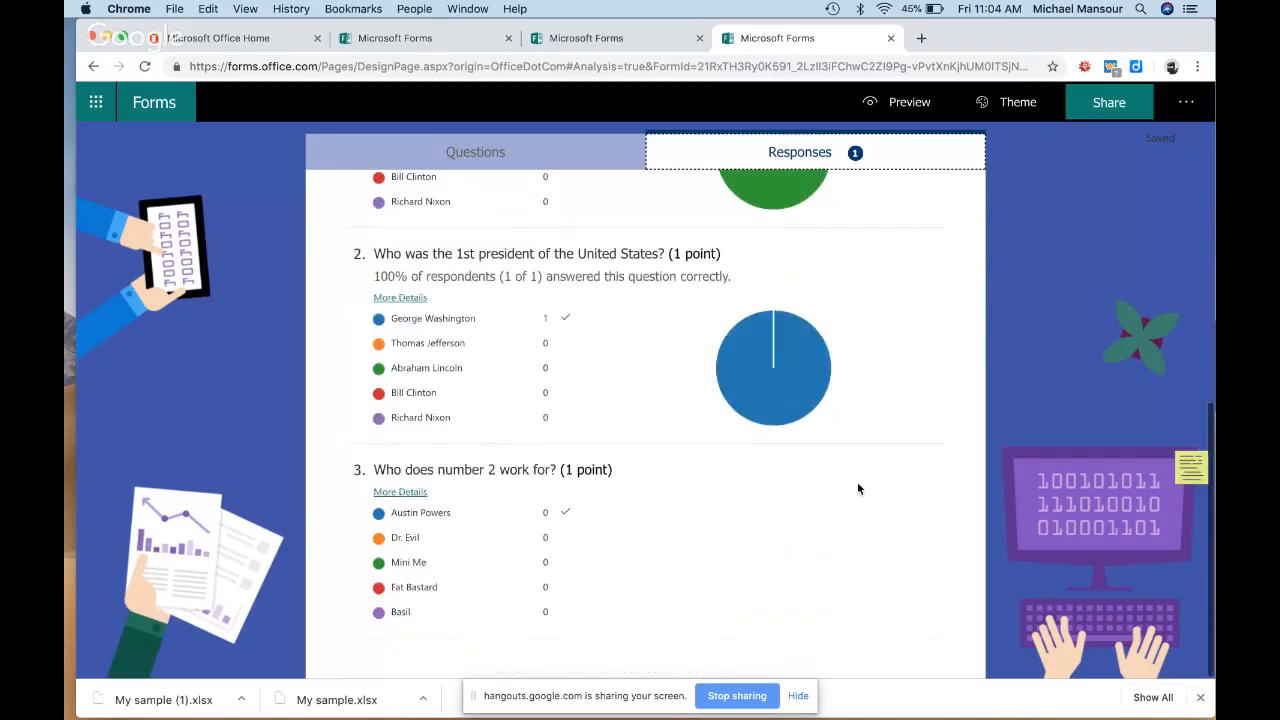
pyautogui.scroll(3, 857, 482)
pyautogui.scroll(2, 857, 482)
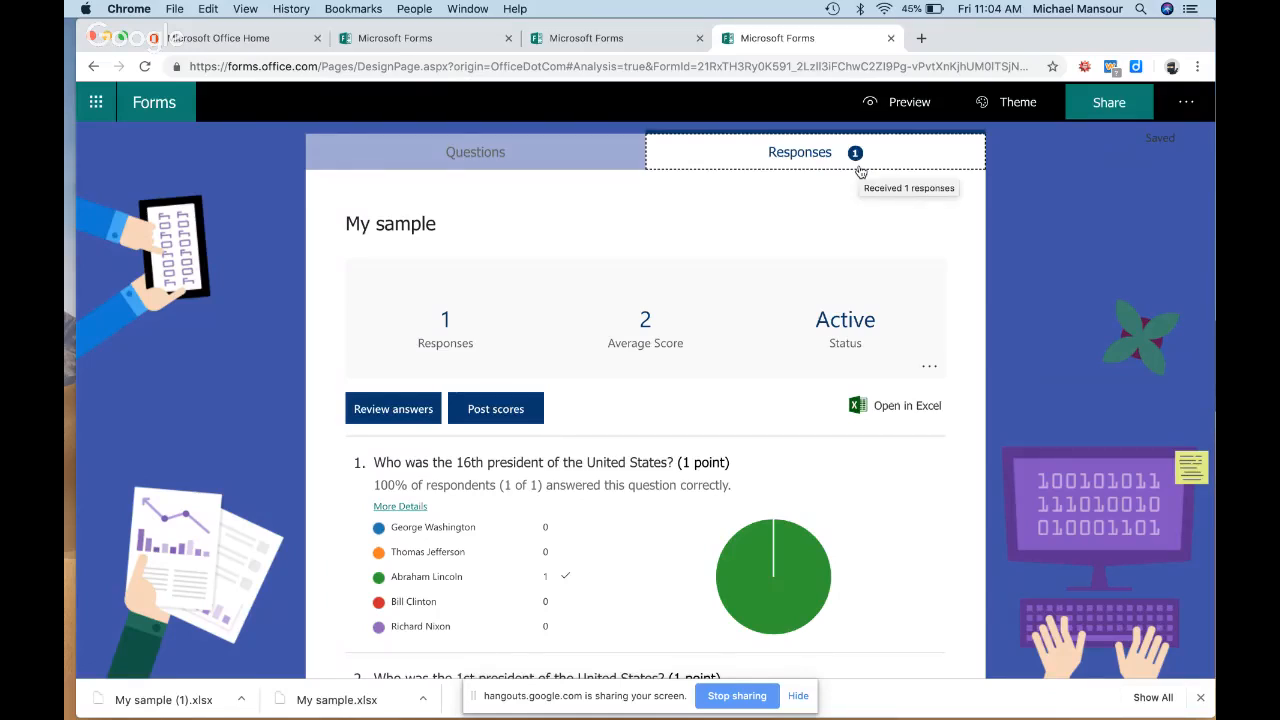
pyautogui.hotkey('ctrl', 'Up')
pyautogui.hotkey('ctrl', 'Left')
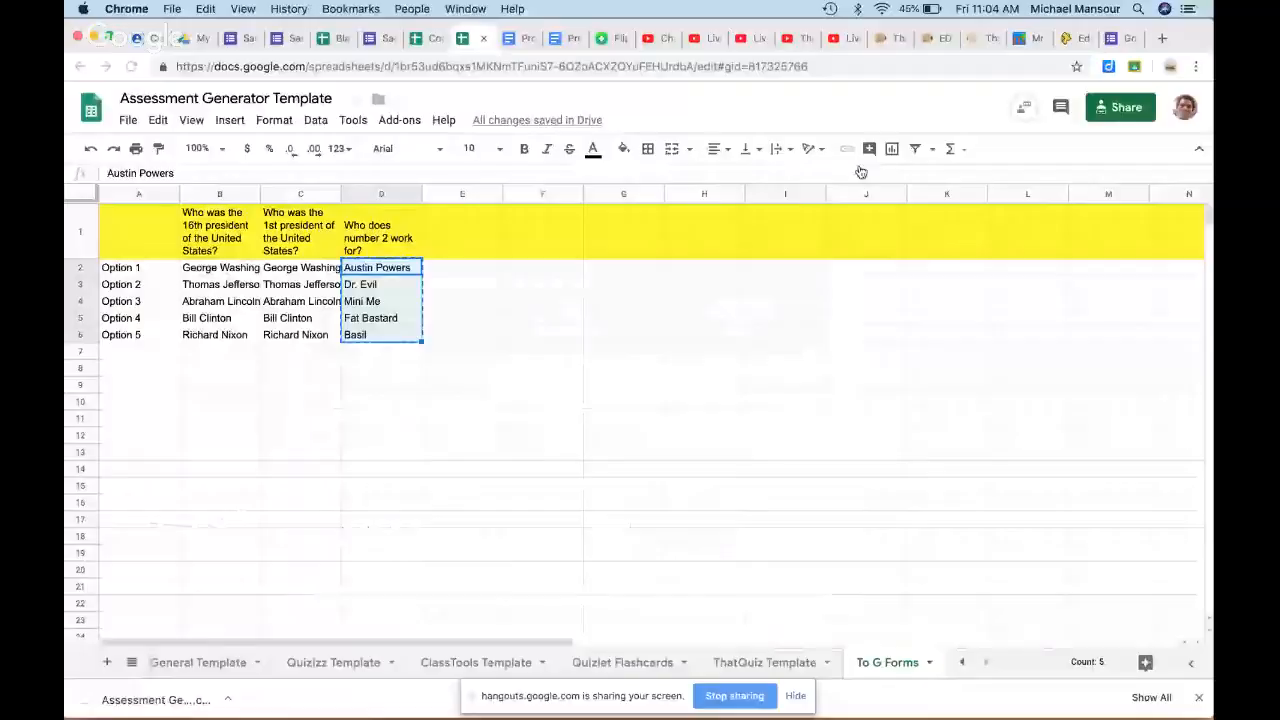
pyautogui.hotkey('ctrl', 'Up')
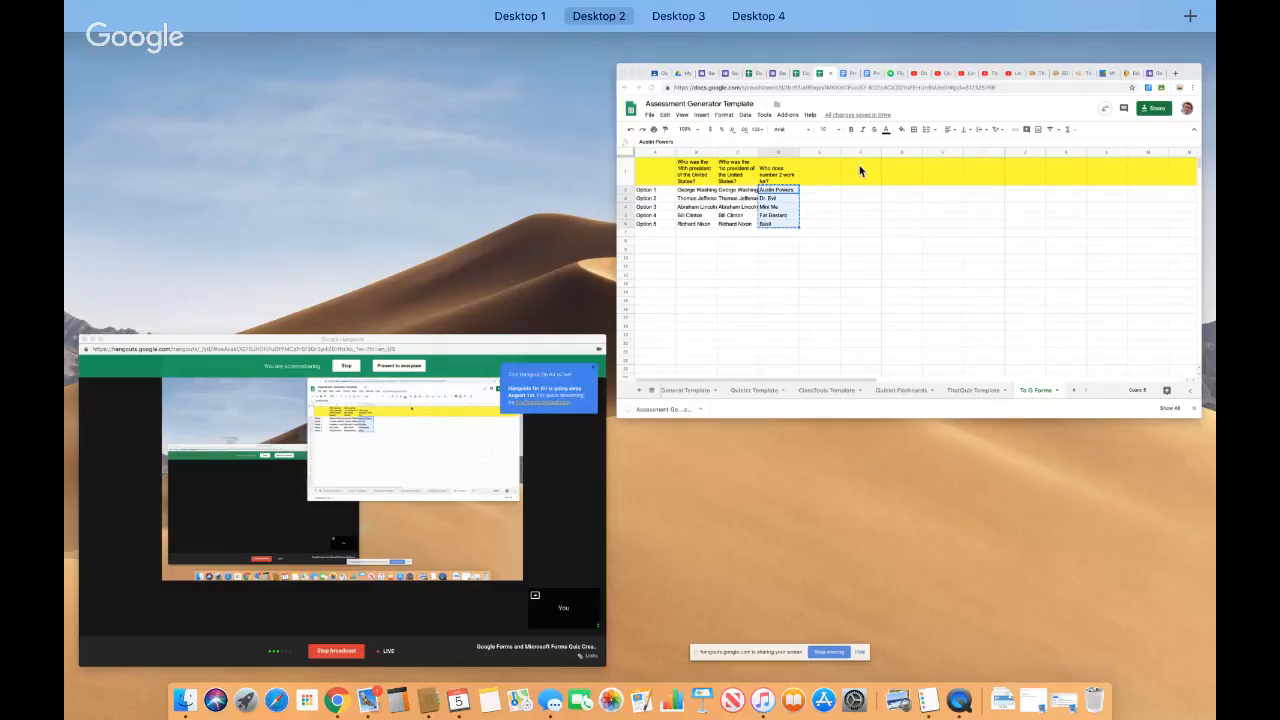
pyautogui.click(349, 626)
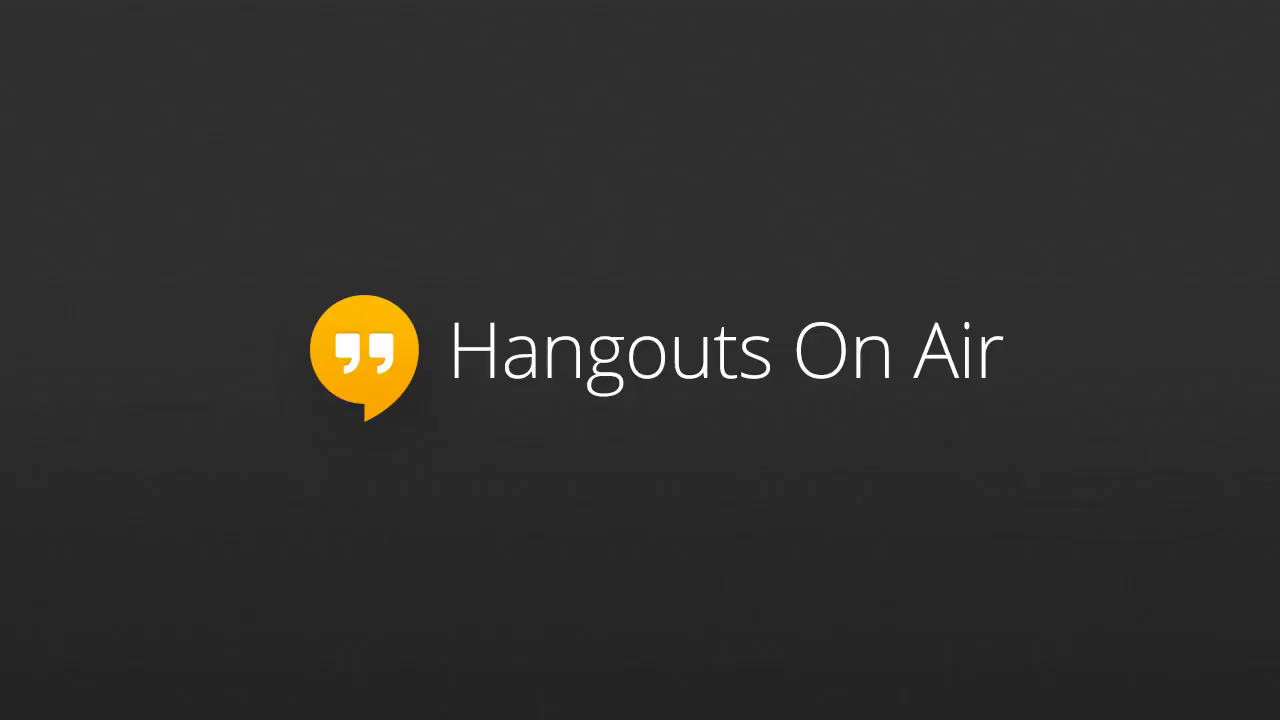